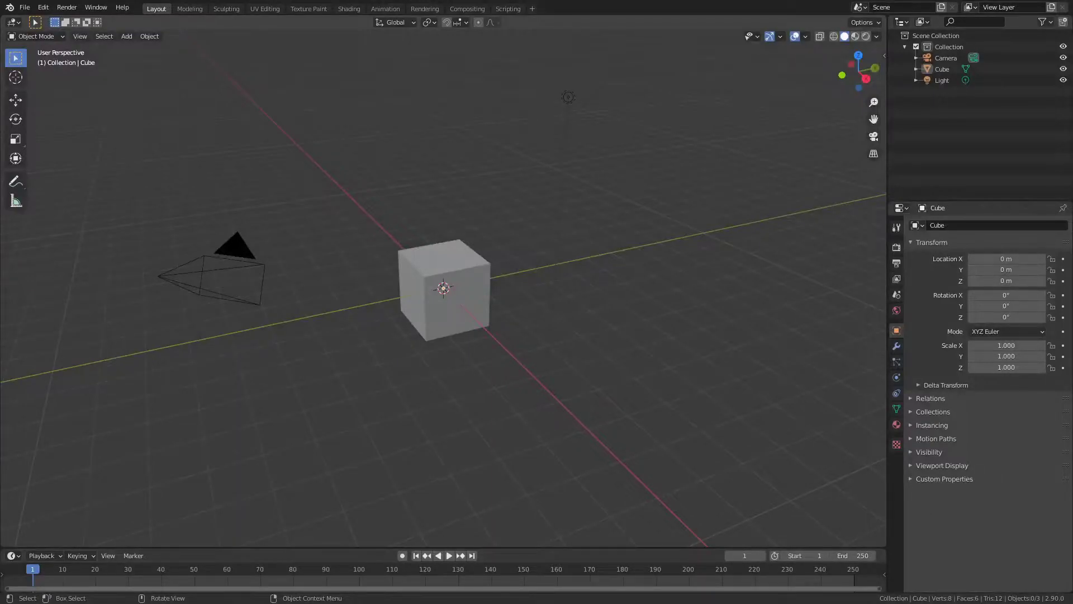
Step: Delete the default cube from the scene
drag(391, 212, 493, 337)
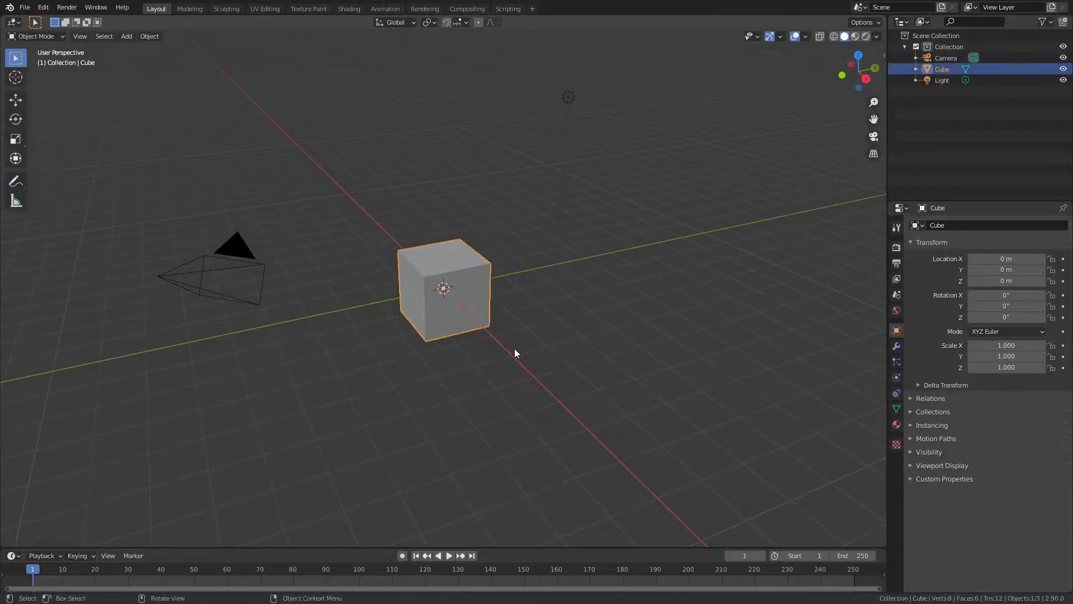
key(x)
click(514, 347)
Step: Add an ico sphere mesh with 3 subdivisions and shade it smooth
key(shift+a)
mouse_move(515, 347)
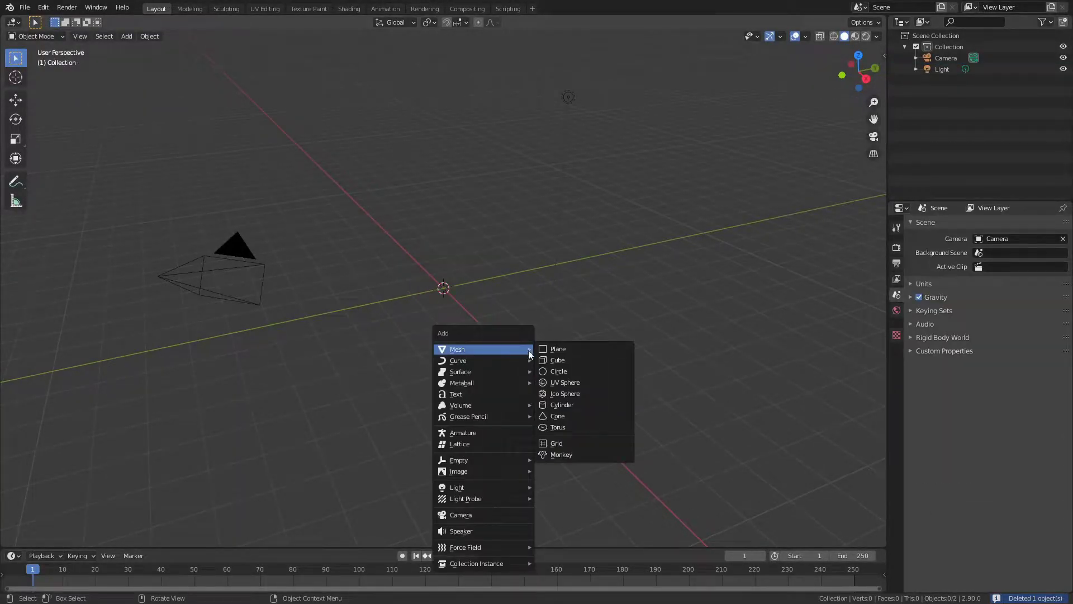
click(566, 393)
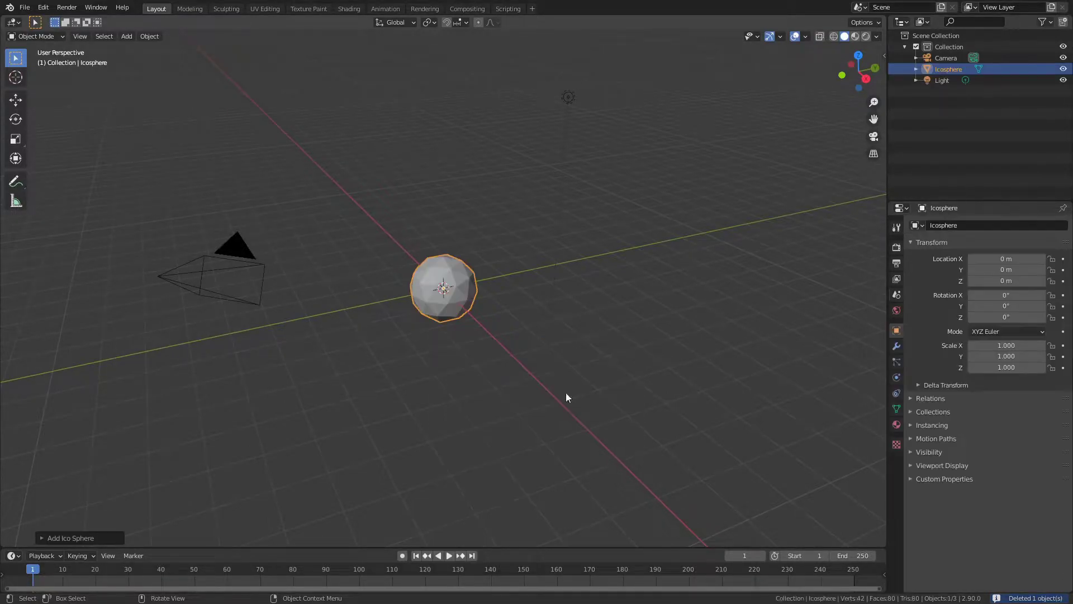
click(52, 539)
click(181, 428)
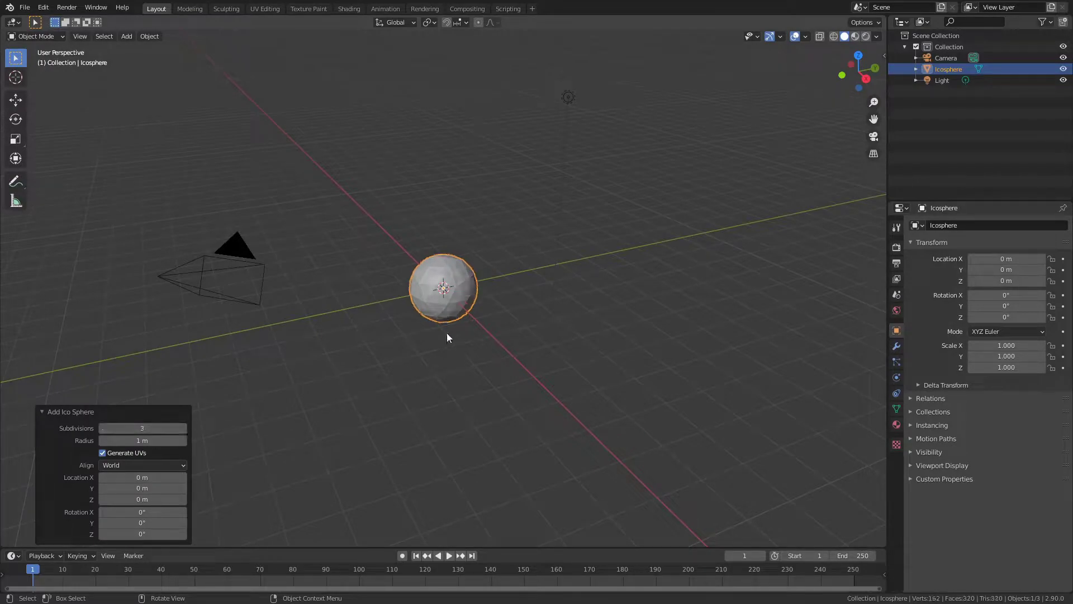
right_click(449, 321)
click(450, 320)
Step: Switch to the Shading workspace and create a new material for the icosphere
click(349, 8)
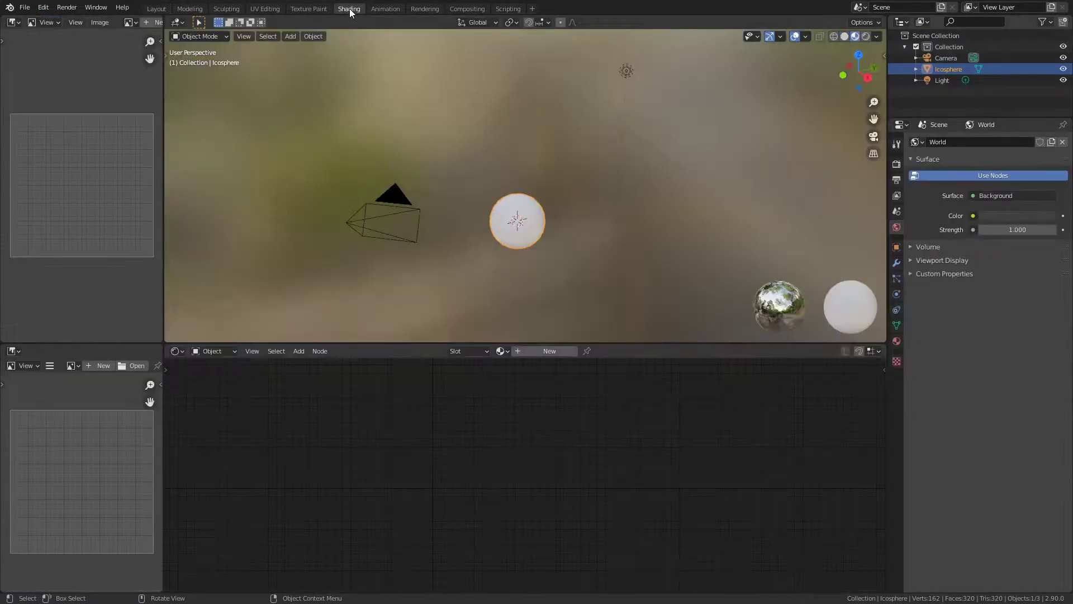
click(547, 351)
middle_drag(707, 421, 808, 462)
scroll(666, 434, up, 2)
middle_drag(532, 406, 620, 423)
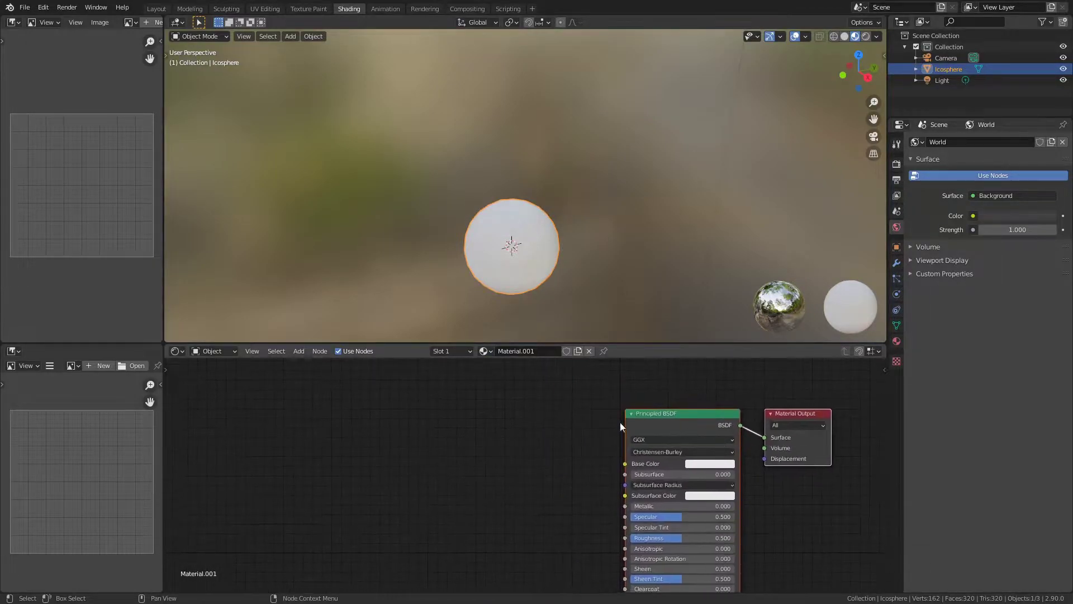
click(619, 422)
Step: Add a Noise Texture node well before the Principled BSDF and preview its Fac output on the sphere
middle_drag(504, 431, 594, 418)
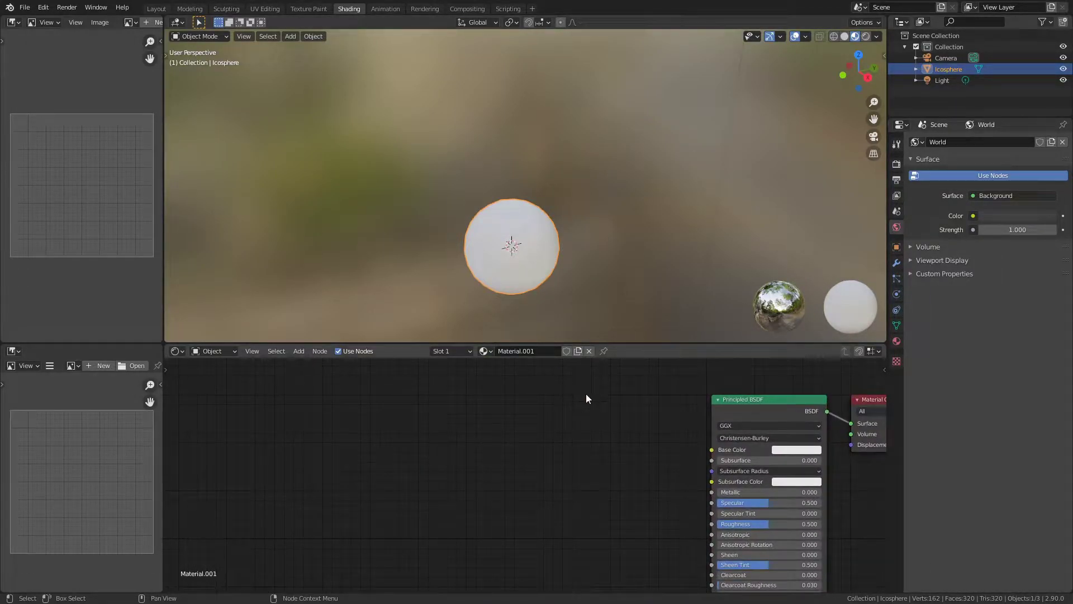
shift+middle_drag(596, 264, 584, 223)
key(shift+a)
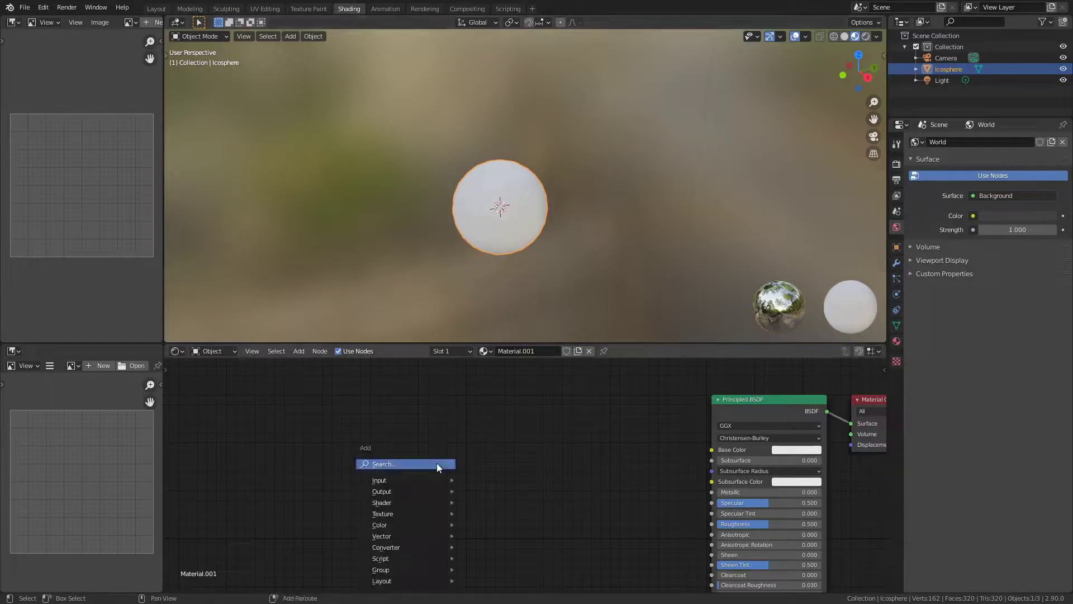
click(437, 463)
text(noise)
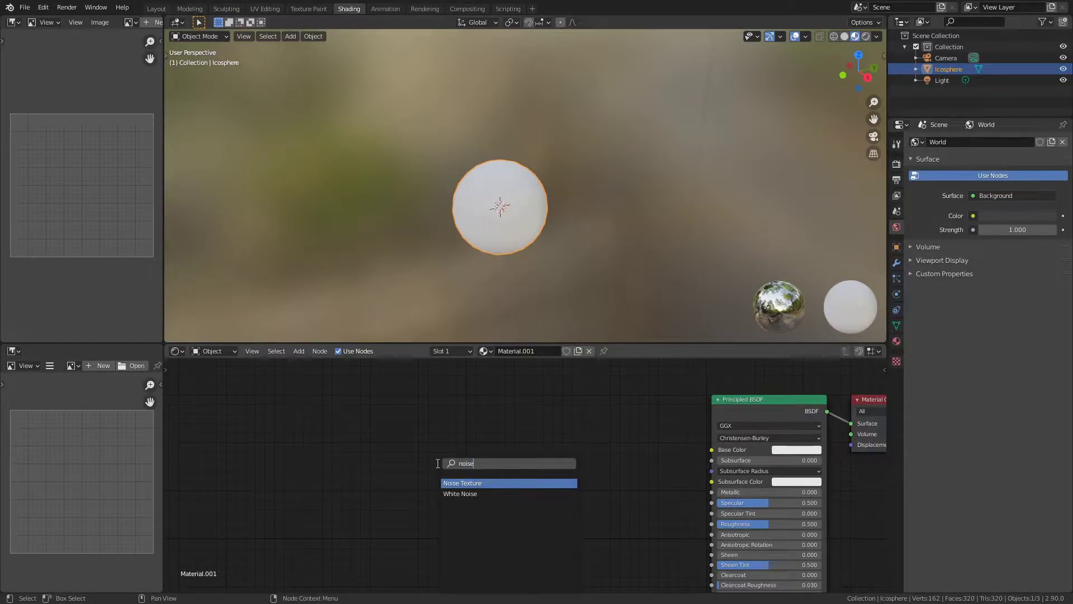
click(446, 482)
click(310, 466)
scroll(453, 458, up, 1)
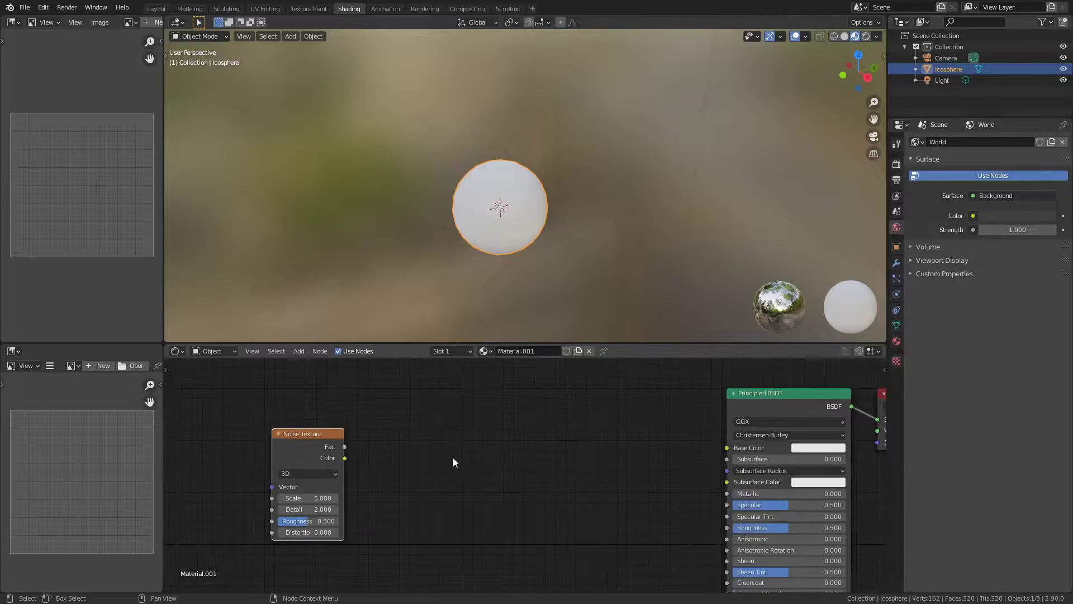
ctrl+shift+click(323, 445)
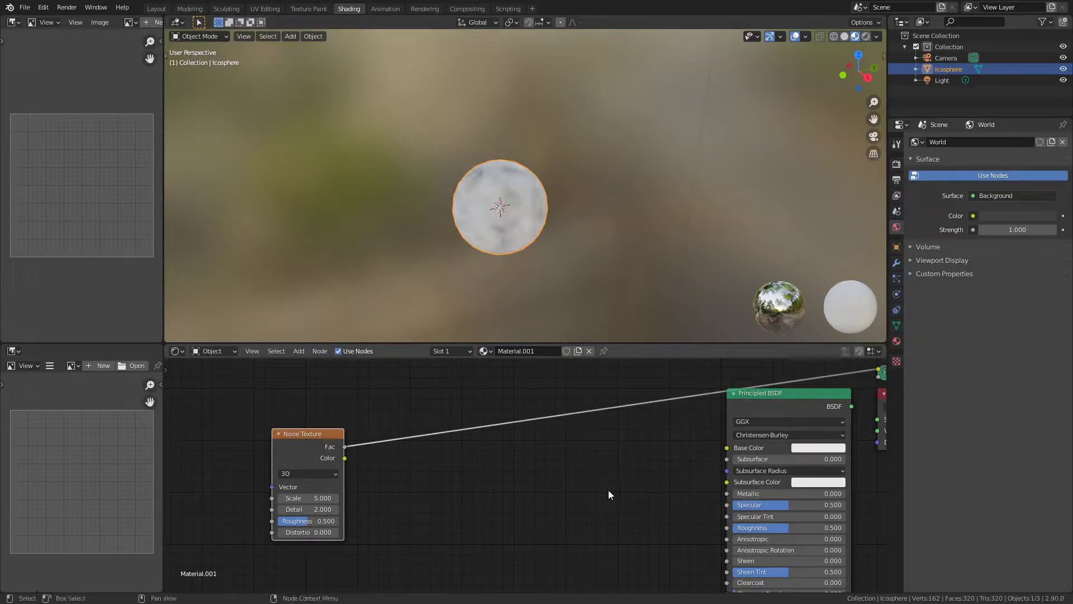
Step: Set the Noise Texture's scale to 4.1, detail to 15.6 and distortion to 2.6
middle_drag(608, 489, 398, 498)
scroll(498, 212, up, 4)
shift+middle_drag(498, 213, 605, 104)
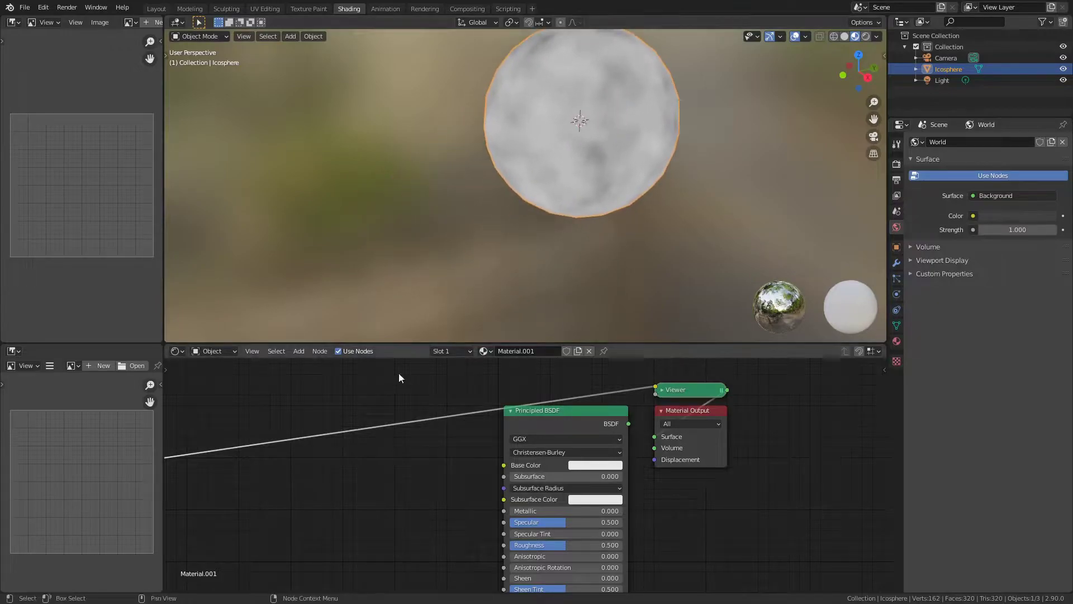
middle_drag(386, 432, 645, 405)
scroll(443, 414, up, 5)
middle_drag(436, 427, 578, 392)
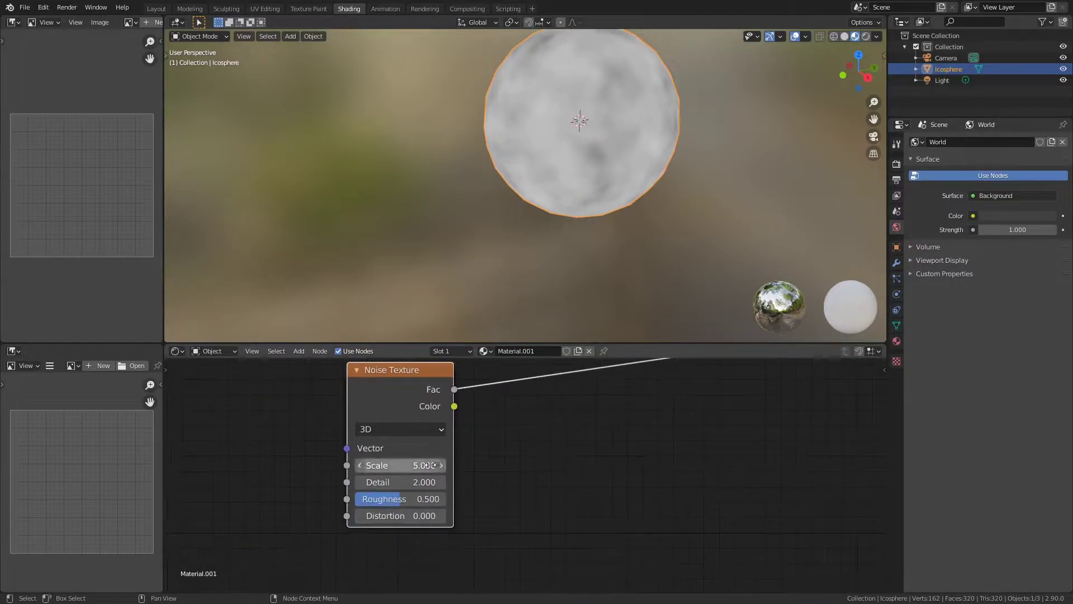
mouse_move(391, 465)
mouse_down()
mouse_move(361, 465)
mouse_move(392, 465)
mouse_up()
drag(391, 515, 473, 516)
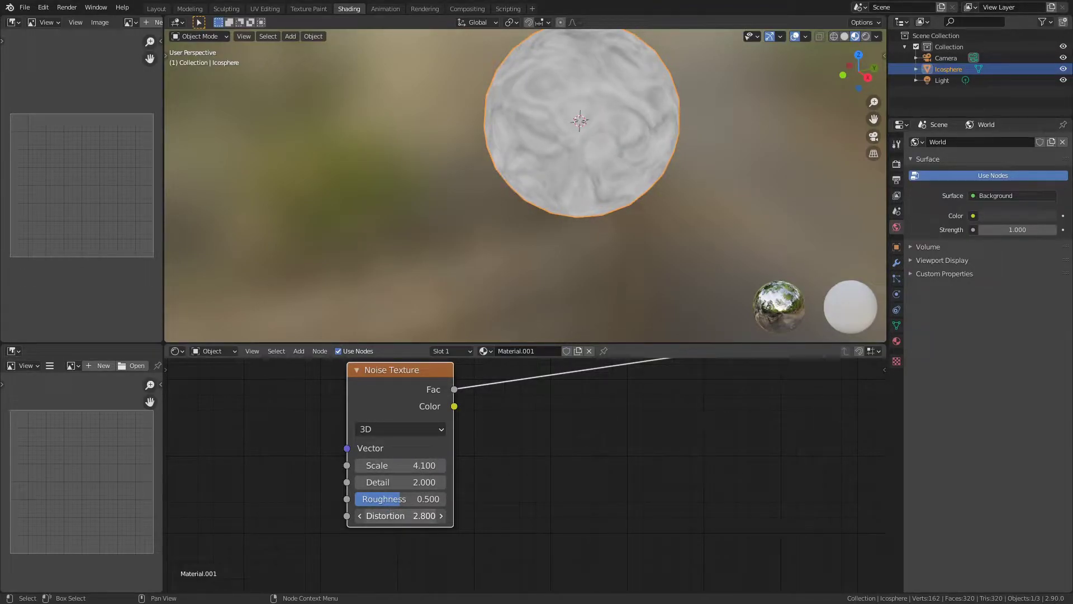
drag(391, 481, 445, 482)
Step: Add a Musgrave Texture node and place it just below the Noise Texture node
shift+middle_drag(690, 251, 599, 287)
scroll(680, 439, down, 5)
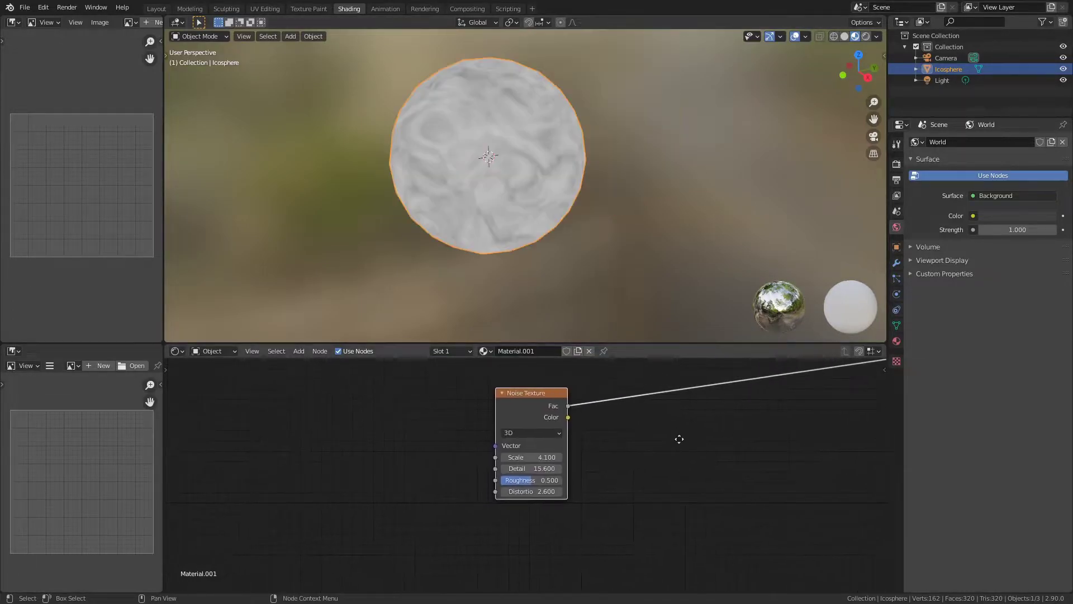
middle_drag(680, 459, 673, 428)
click(582, 476)
key(shift+a)
click(583, 475)
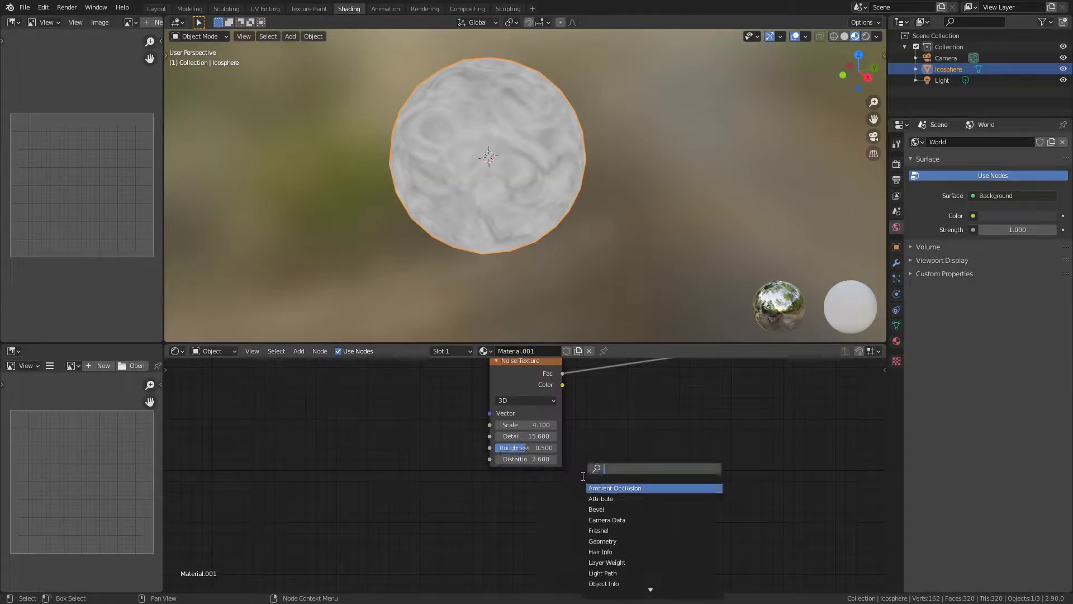
text(mus)
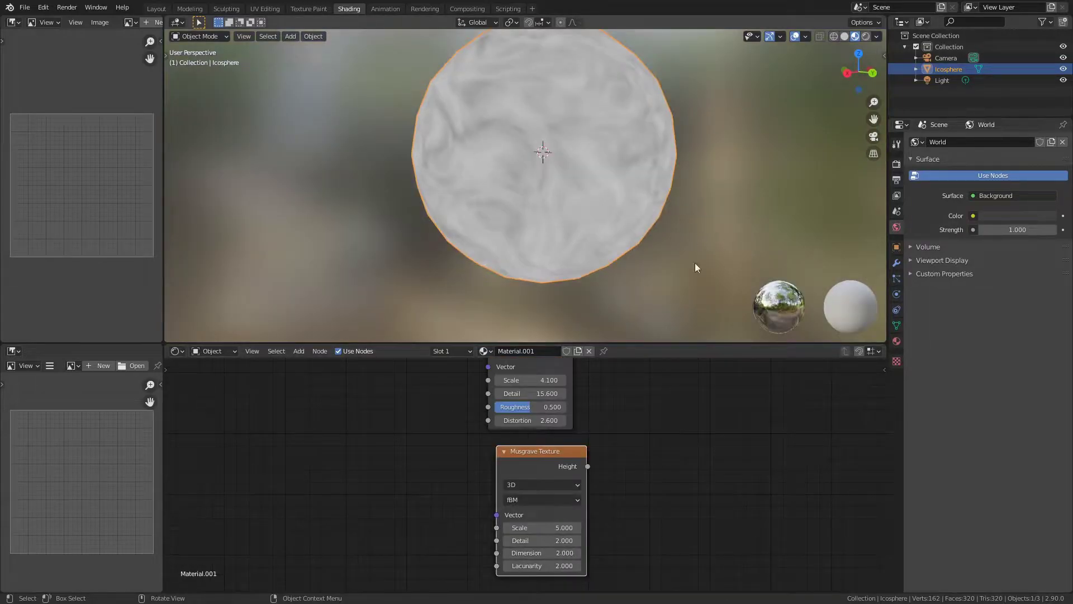
scroll(614, 514, up, 1)
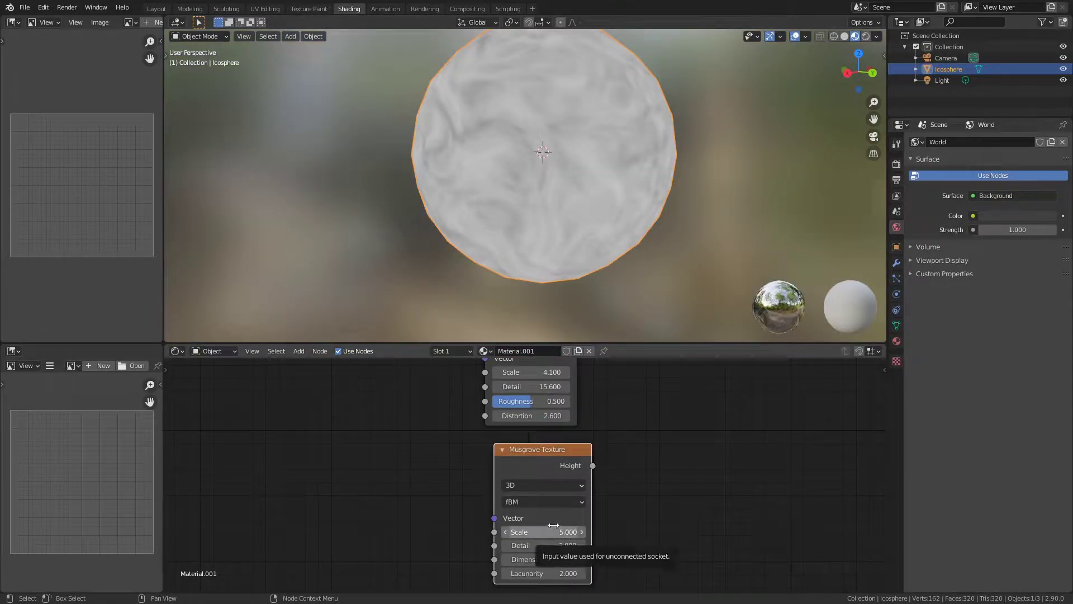
scroll(594, 500, down, 2)
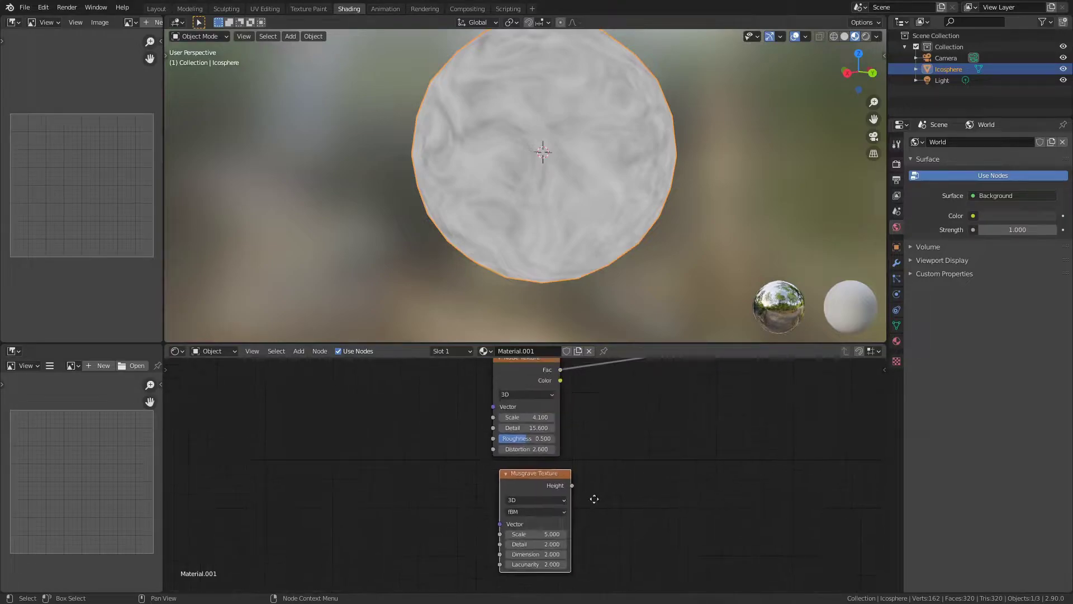
Step: Preview the Musgrave Texture on the sphere and set its detail to 5.4, dimension to 1.3 and lacunarity to 2.3
ctrl+shift+click(564, 490)
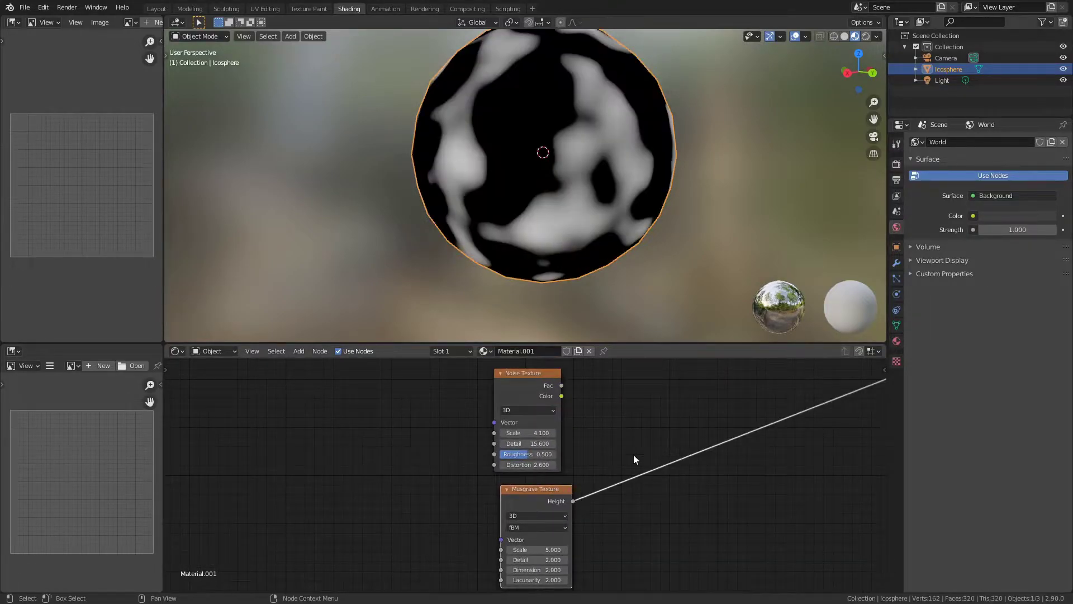
middle_drag(595, 182, 597, 201)
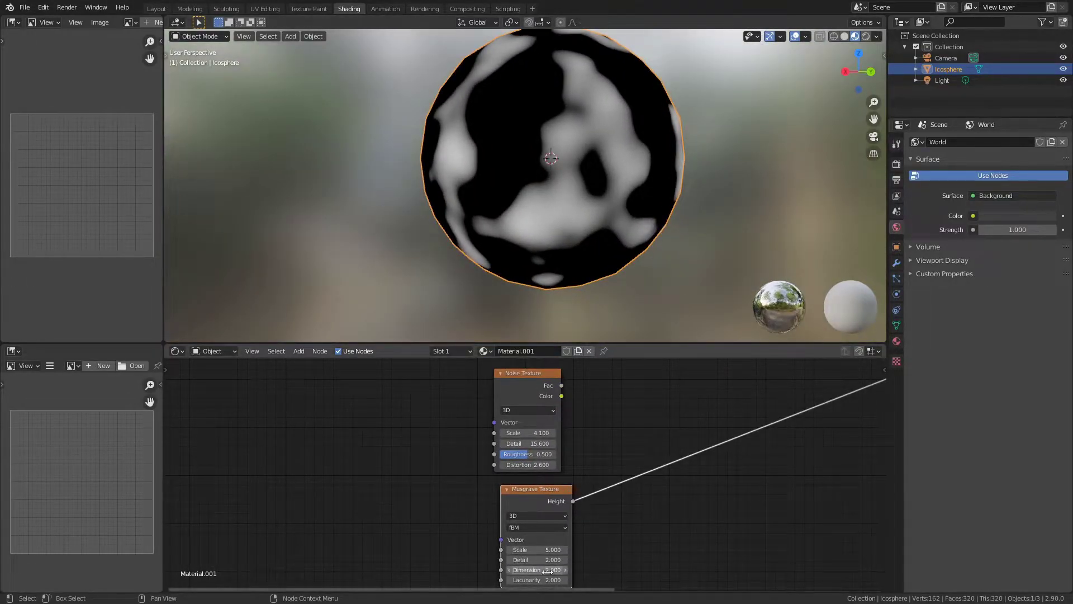
drag(550, 560, 520, 567)
Step: Delete the Viewer node above the Material Output
key(Home)
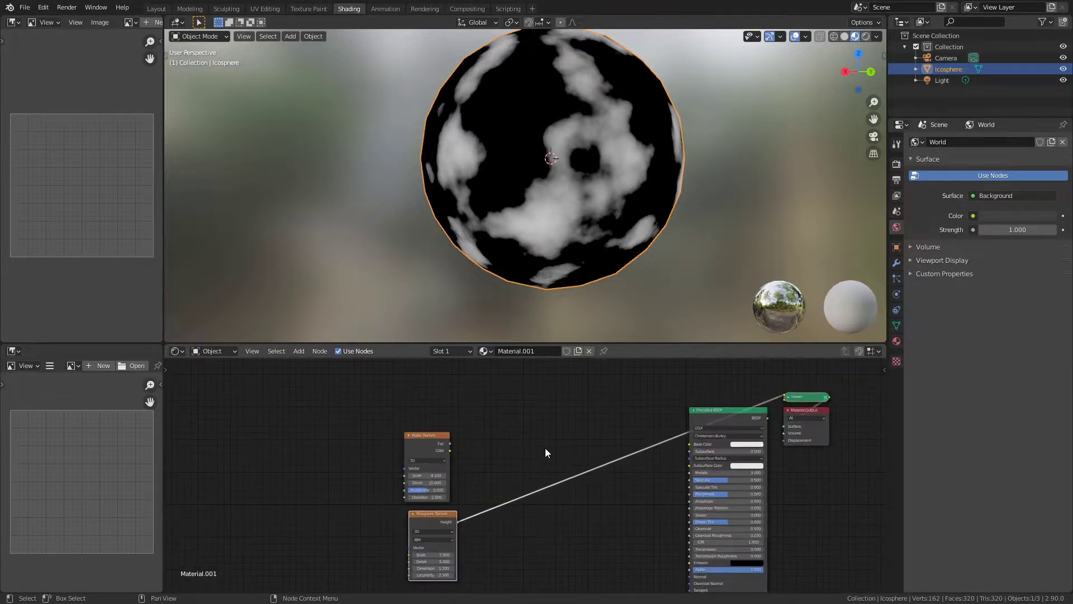
drag(801, 399, 688, 386)
key(x)
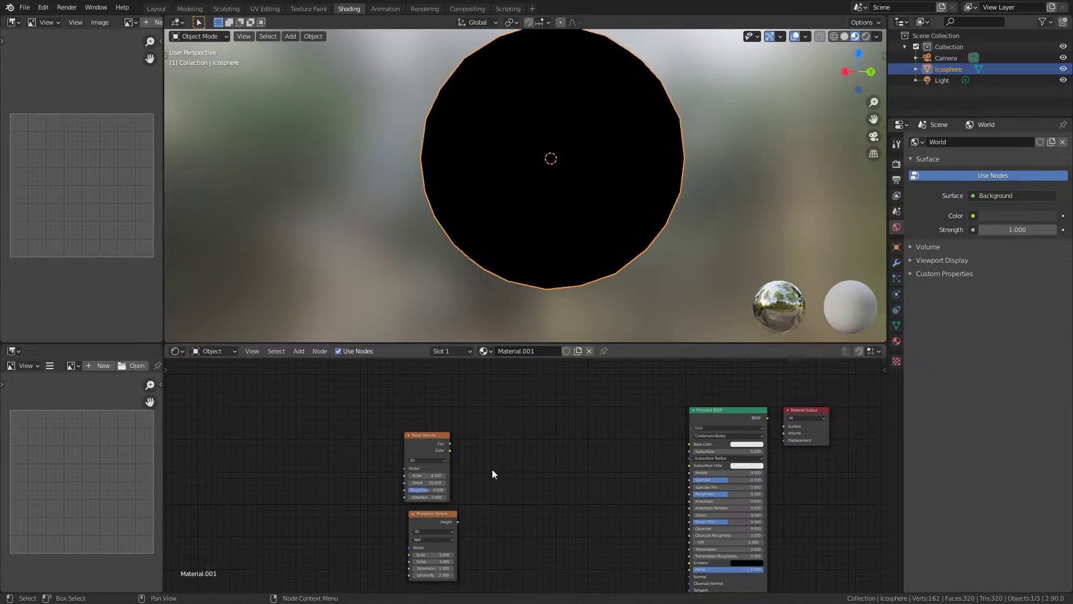
Step: Add a Math node between the texture nodes and the Principled BSDF and set its operation to Subtract
scroll(497, 472, up, 2)
key(shift+a)
click(541, 437)
text(MATH)
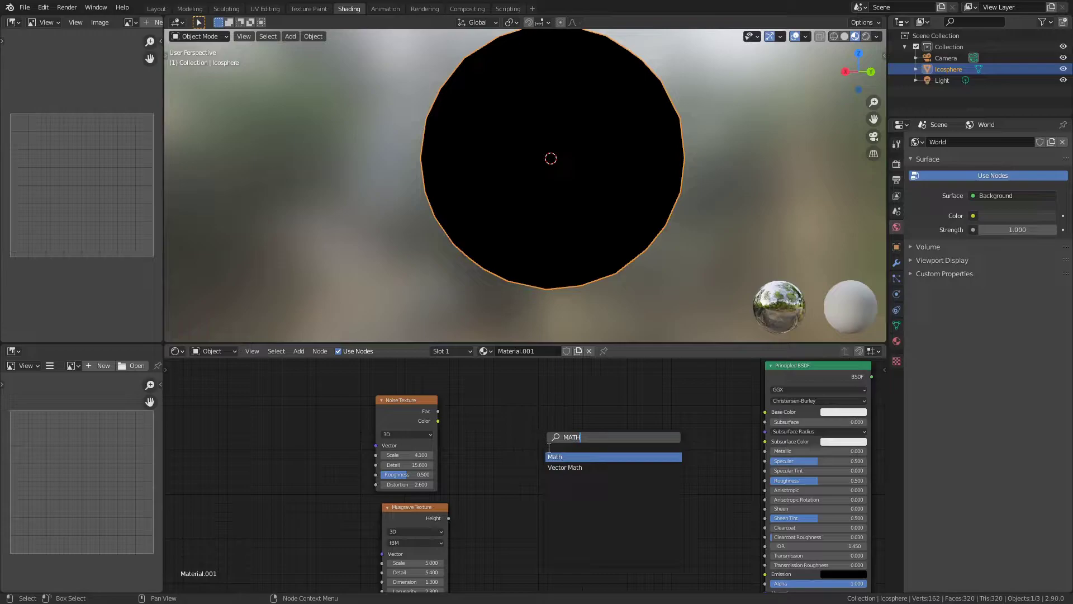
click(552, 454)
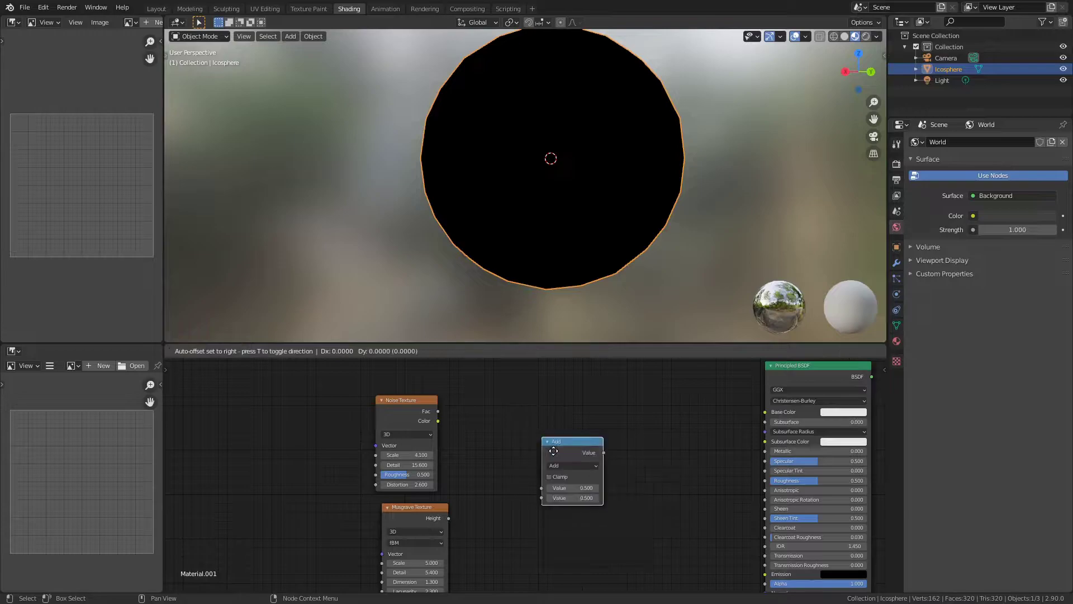
click(522, 429)
middle_drag(582, 456, 642, 445)
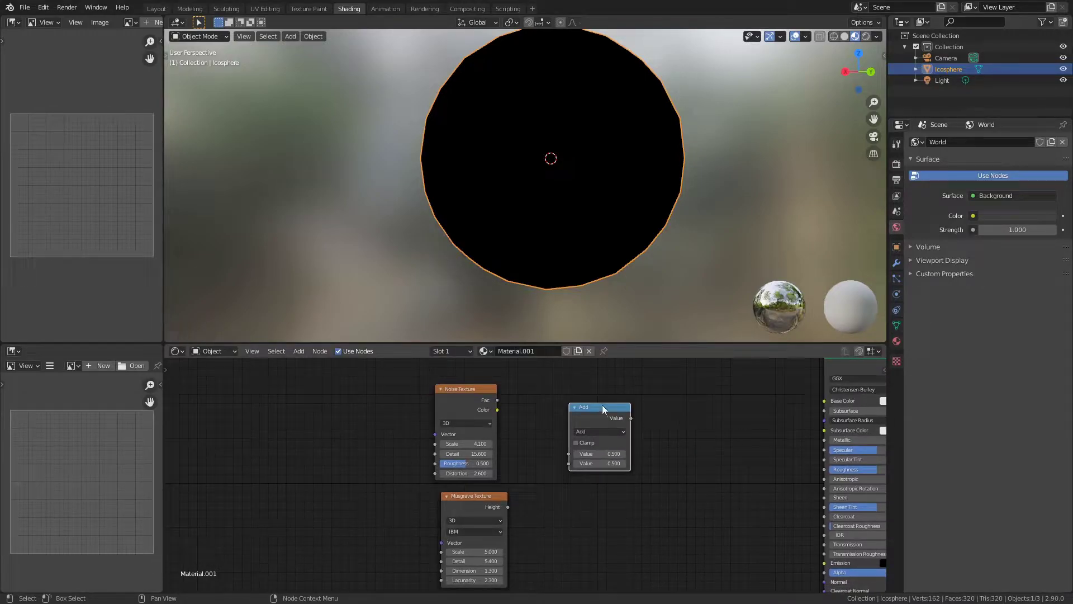
click(596, 431)
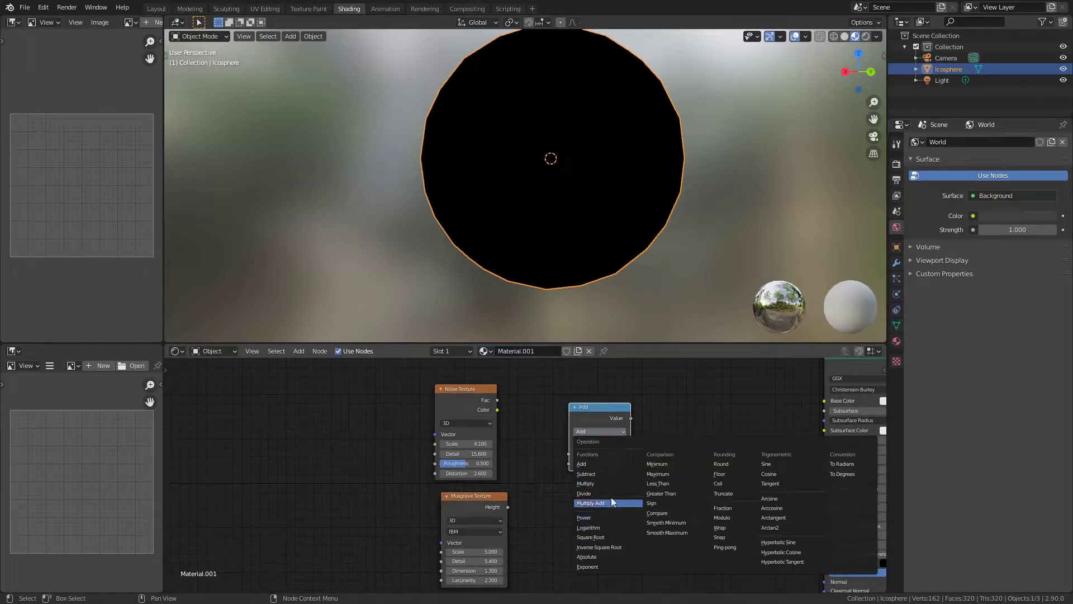
click(611, 475)
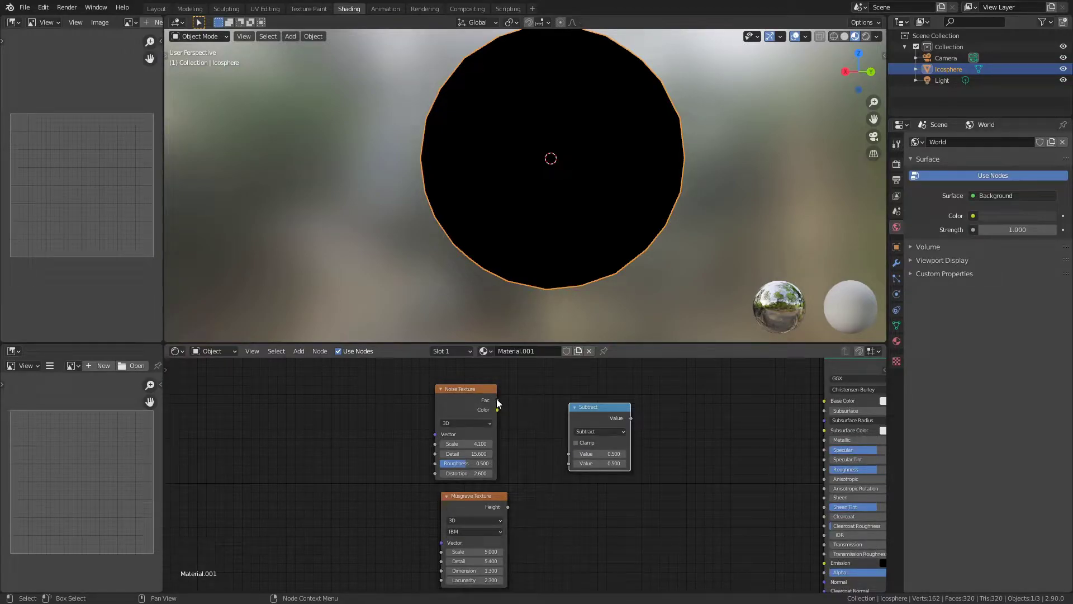
Step: Connect the Noise Fac and Musgrave Height outputs to the first and second Subtract values and preview the result on the sphere
drag(497, 400, 569, 453)
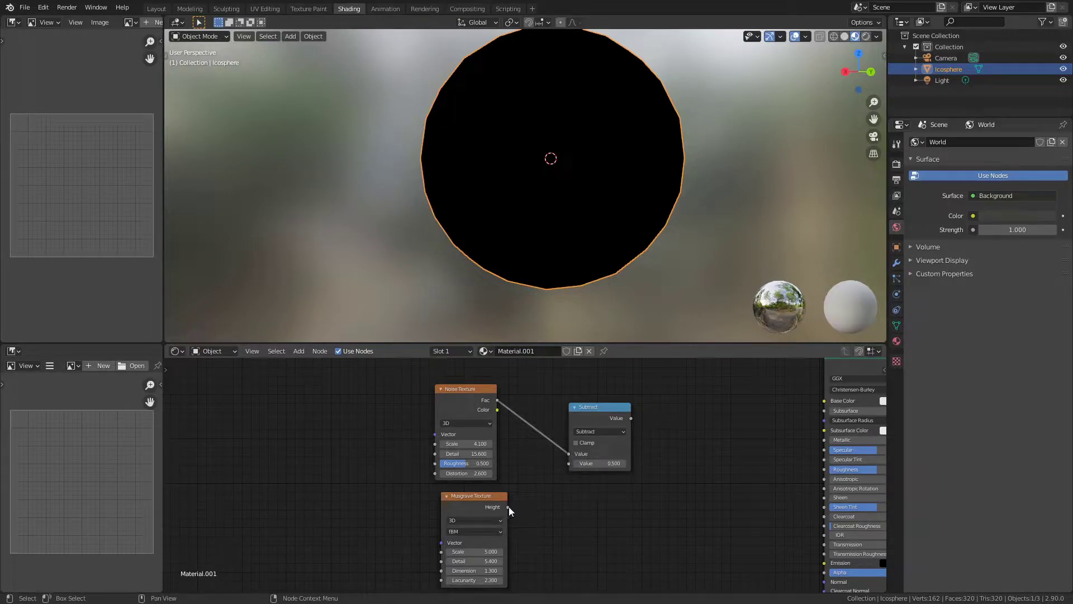
drag(508, 507, 569, 464)
click(598, 415)
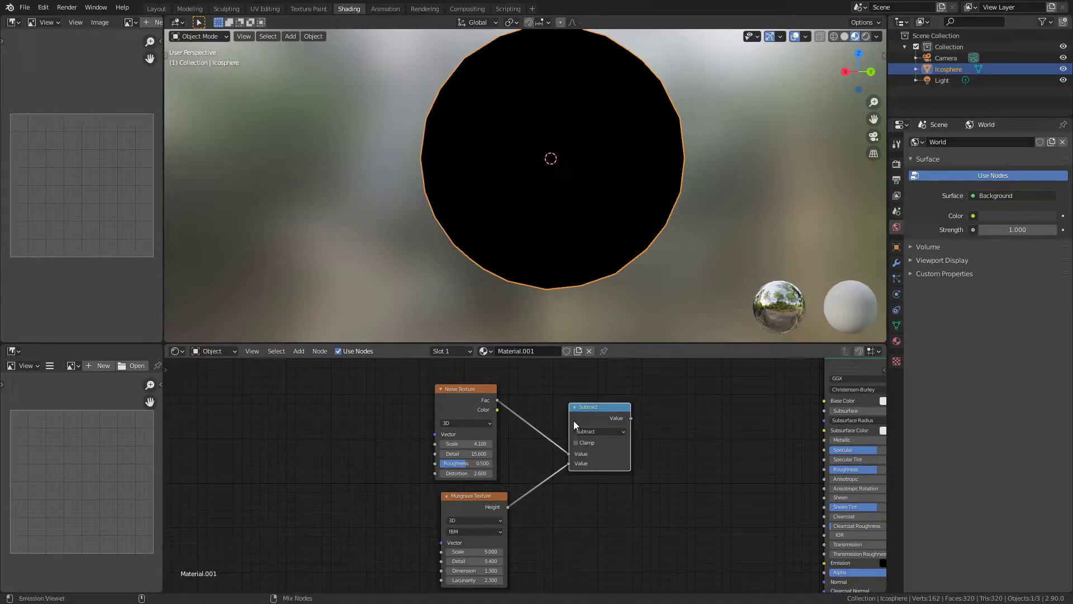
ctrl+shift+click(592, 415)
middle_drag(633, 251, 651, 274)
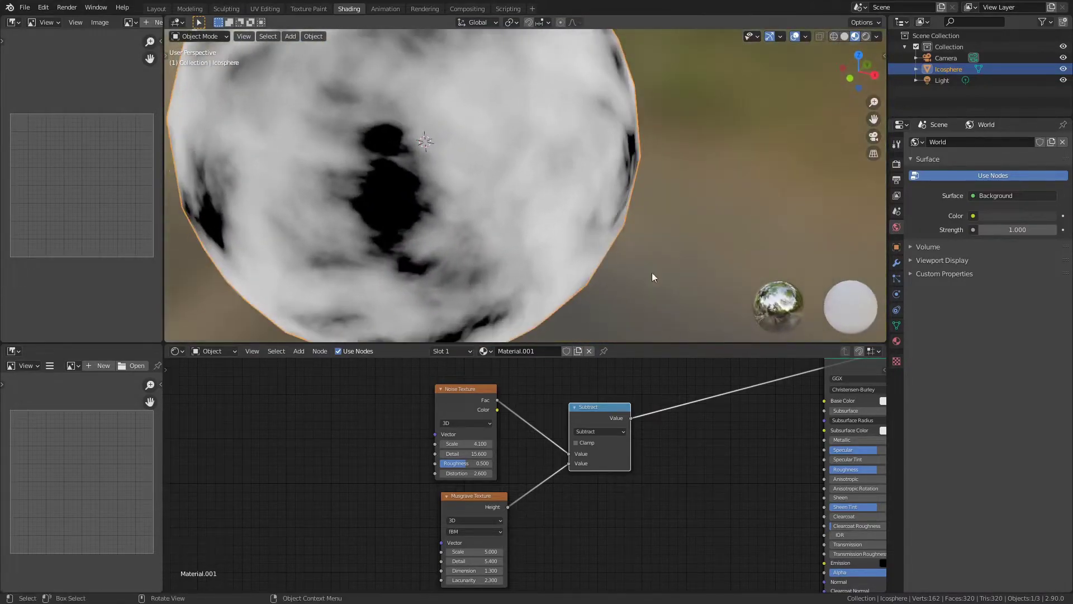
Step: Insert a ColorRamp node between the Musgrave Height and the Subtract node, and move its white stop to about 0.28
drag(484, 551, 533, 547)
key(shift+a)
mouse_move(537, 521)
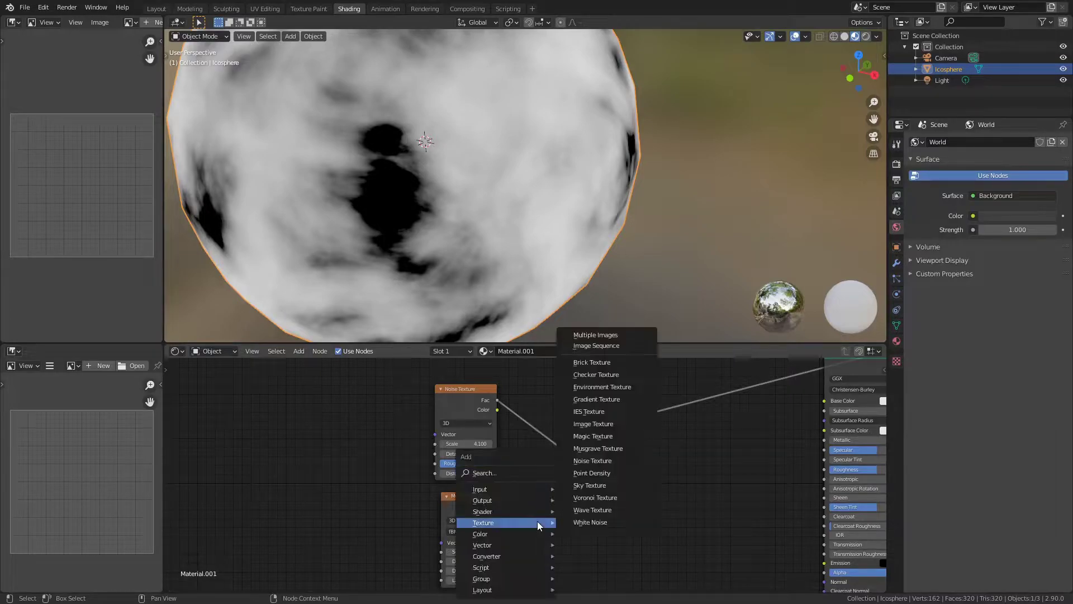
click(509, 474)
text(COLO)
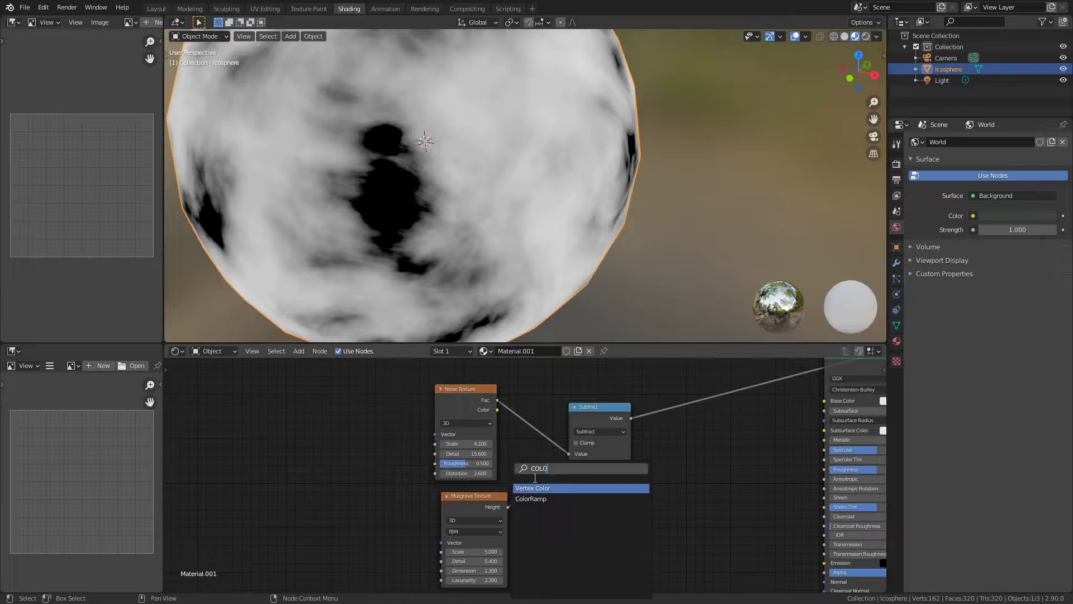
click(550, 499)
click(581, 496)
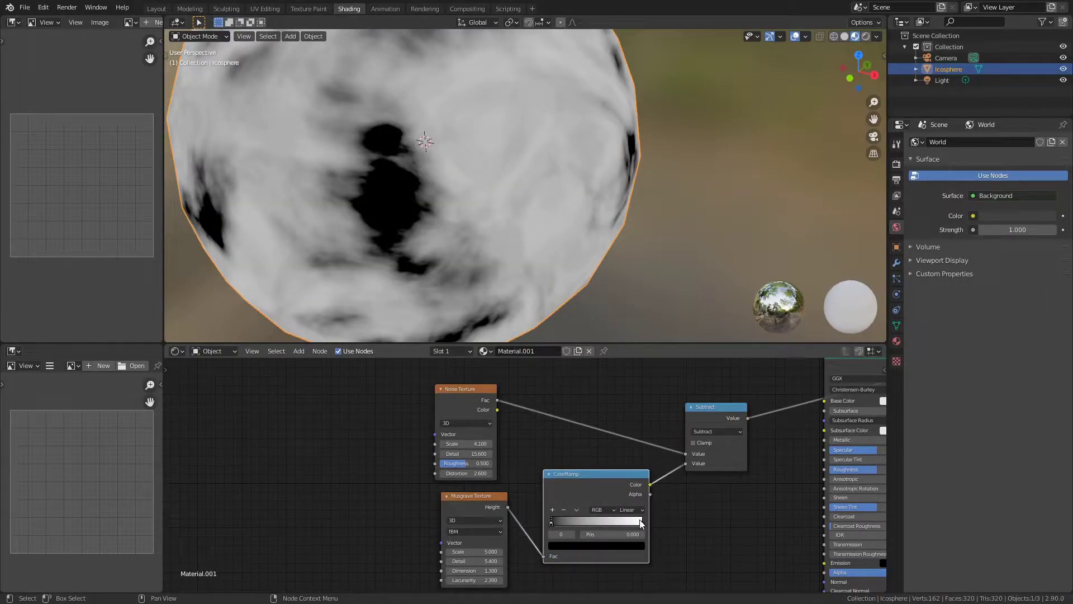
drag(641, 522, 570, 528)
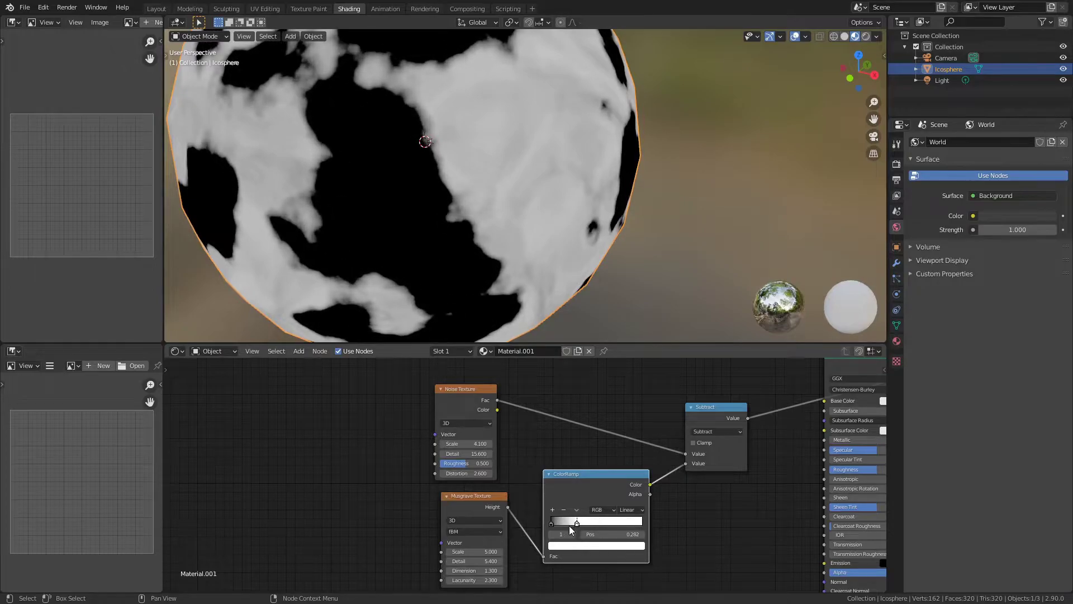
Step: Check the combined pattern from another side of the sphere and select the ColorRamp's black stop
scroll(597, 236, down, 5)
middle_drag(596, 235, 537, 195)
scroll(537, 196, up, 3)
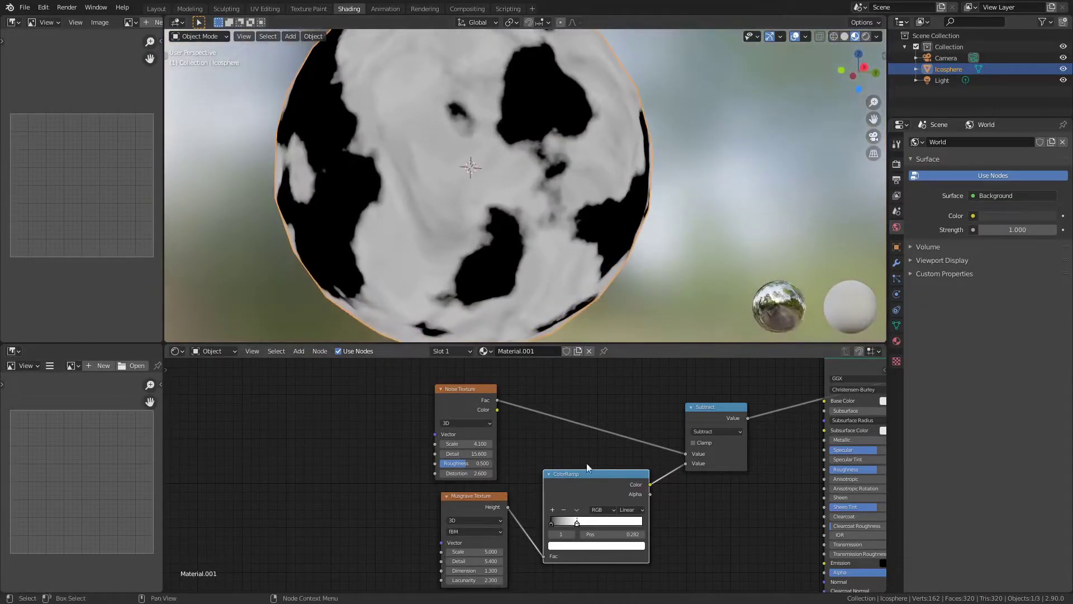
click(552, 521)
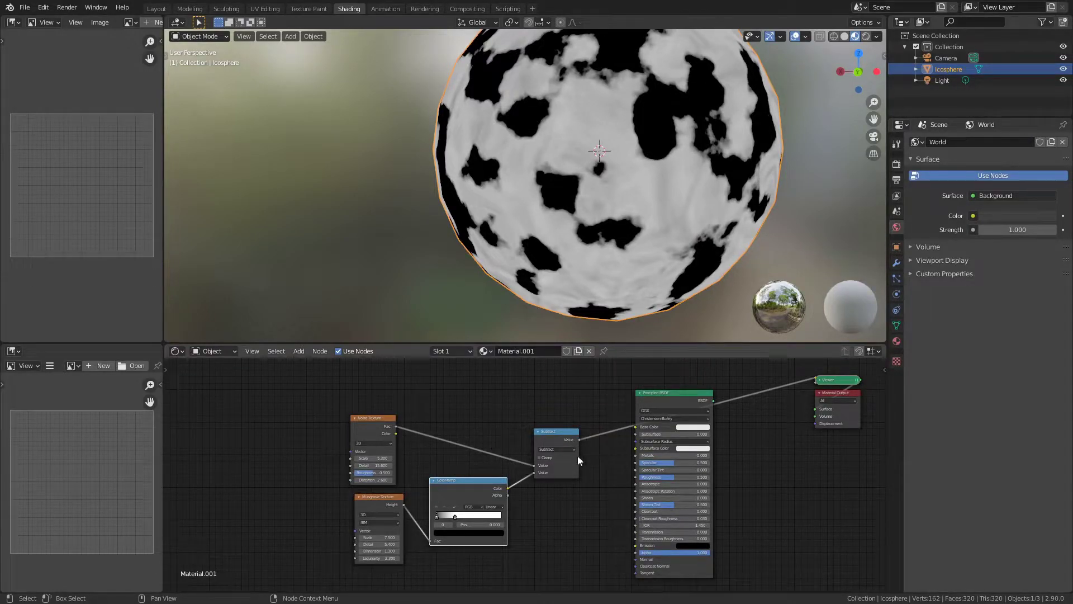
Step: Add a second Noise Texture node in the empty area below the Musgrave Texture
middle_drag(559, 505, 620, 440)
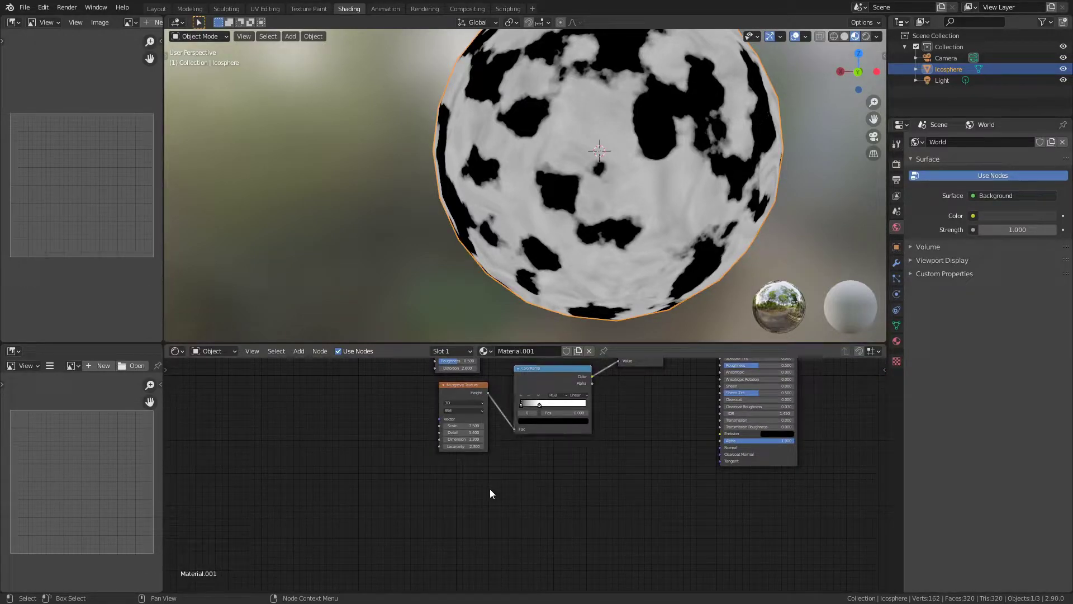
key(shift+a)
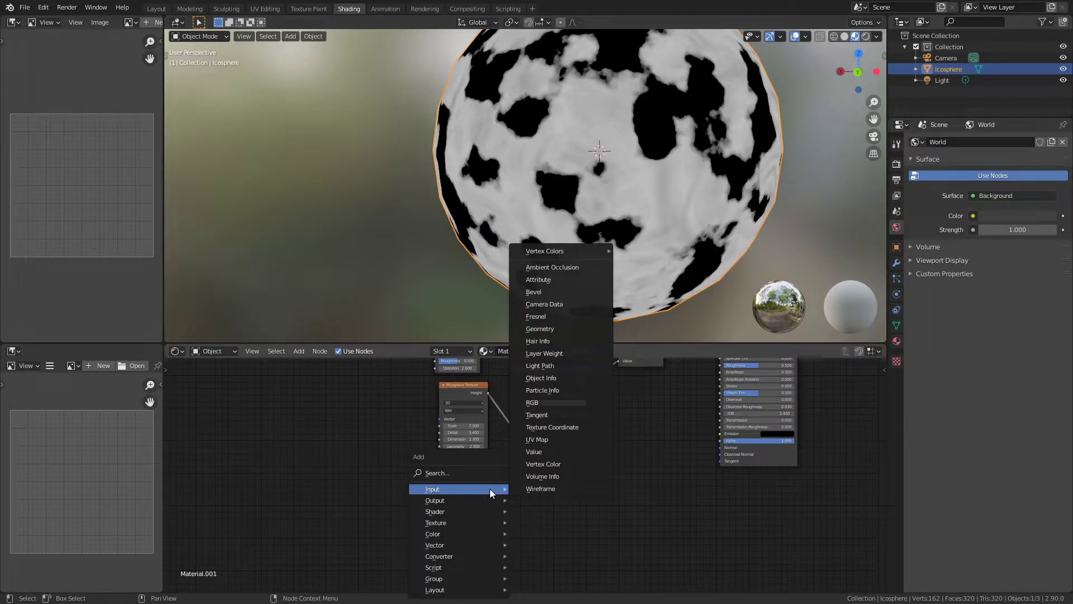
click(484, 470)
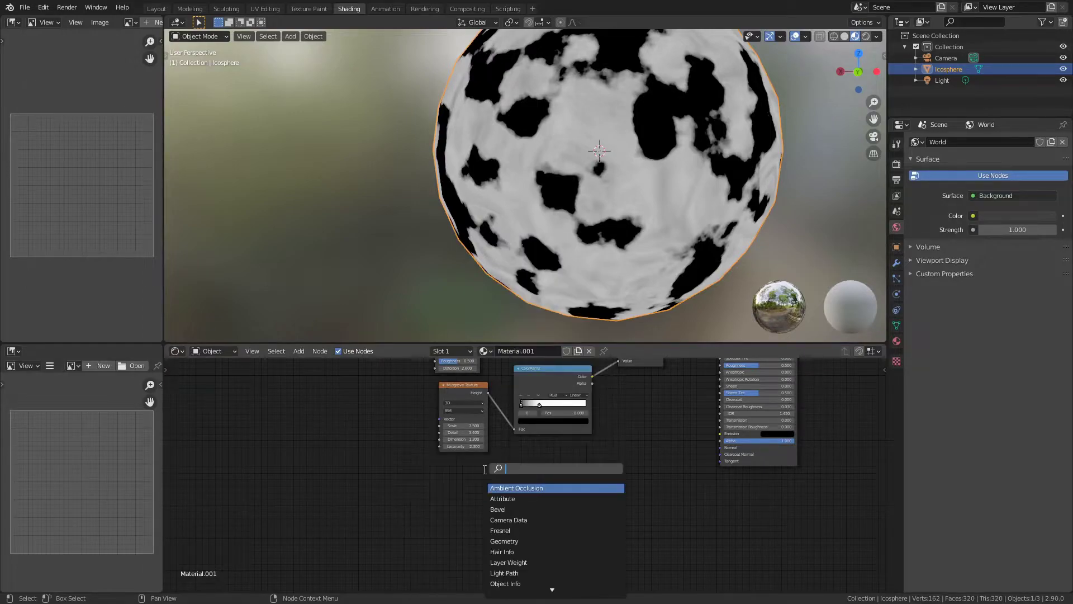
text(NOISE)
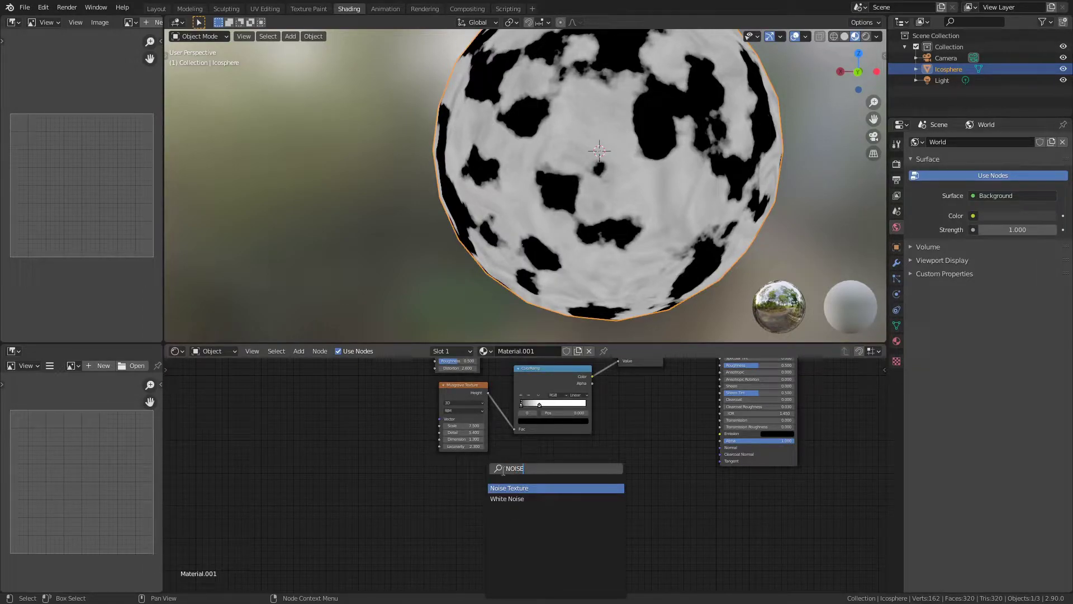
click(525, 487)
click(441, 492)
scroll(506, 492, up, 2)
middle_drag(515, 493, 476, 570)
scroll(478, 537, down, 4)
middle_drag(480, 516, 479, 498)
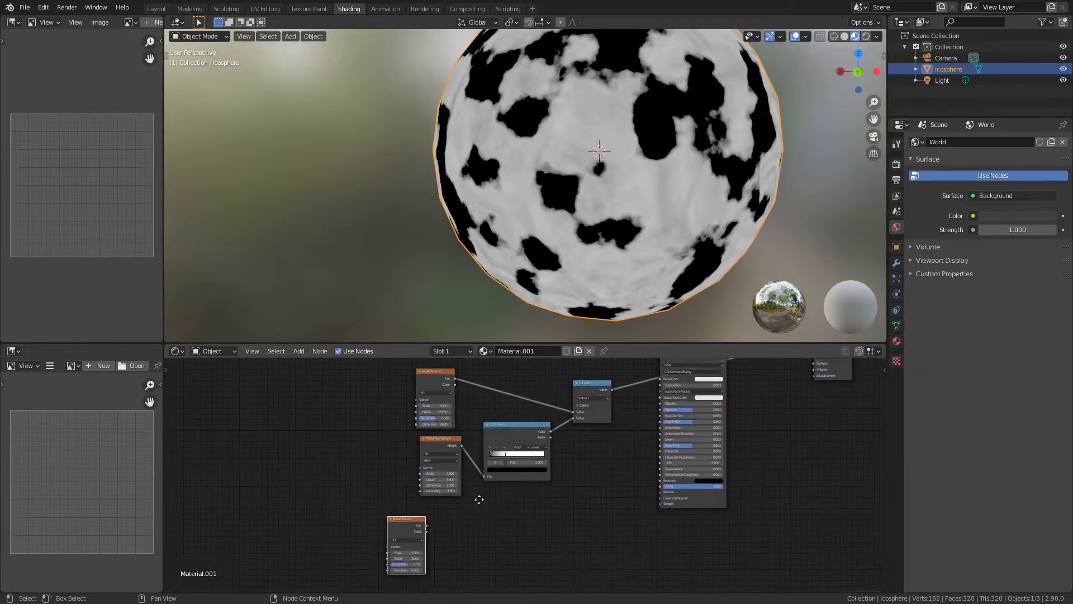
Step: Add a new Math node below the Subtract node
key(shift+a)
click(562, 472)
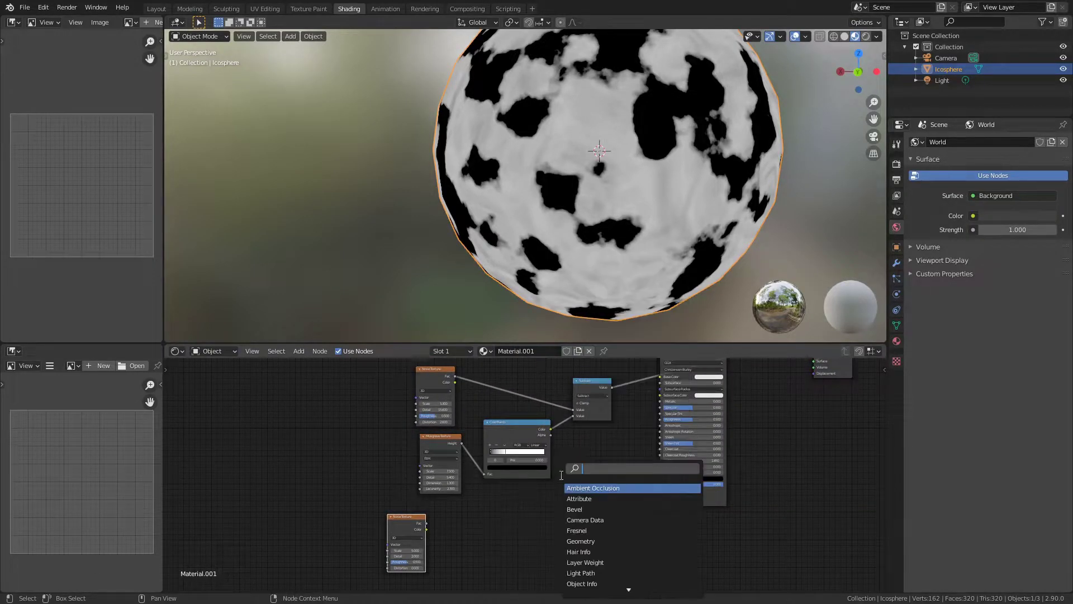
text(MATH)
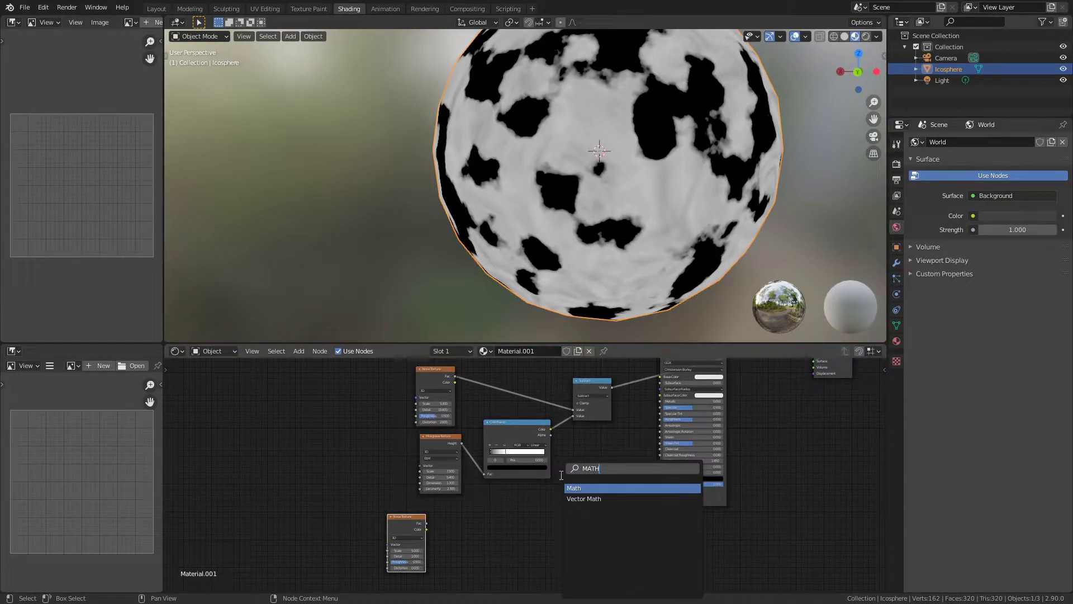
key(Return)
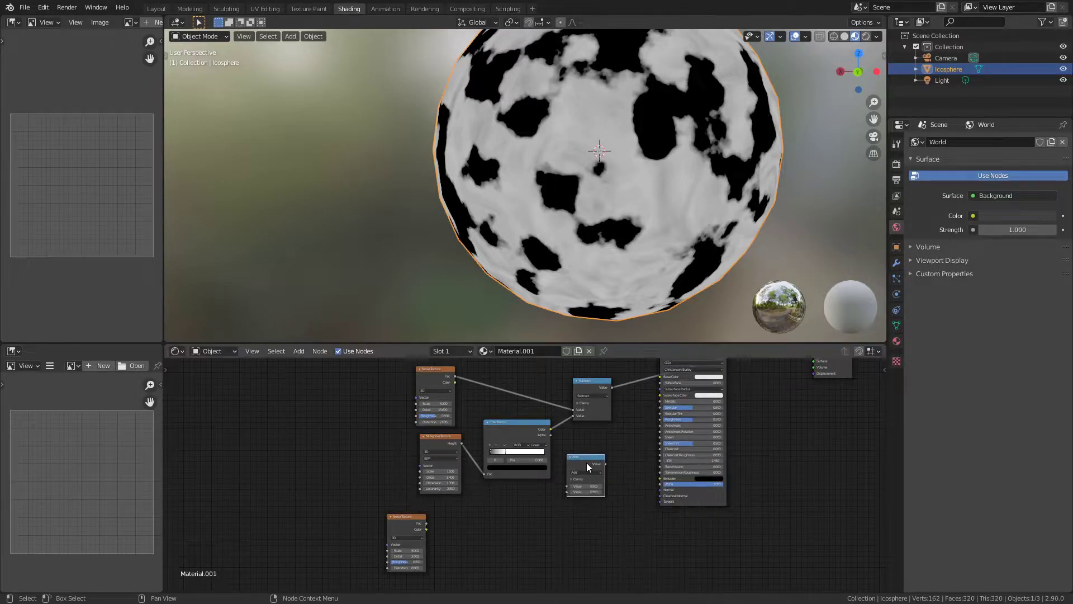
Step: Move the existing texture, ColorRamp and Subtract nodes away from the Principled BSDF and place the new Math node in the gap
drag(361, 391, 593, 439)
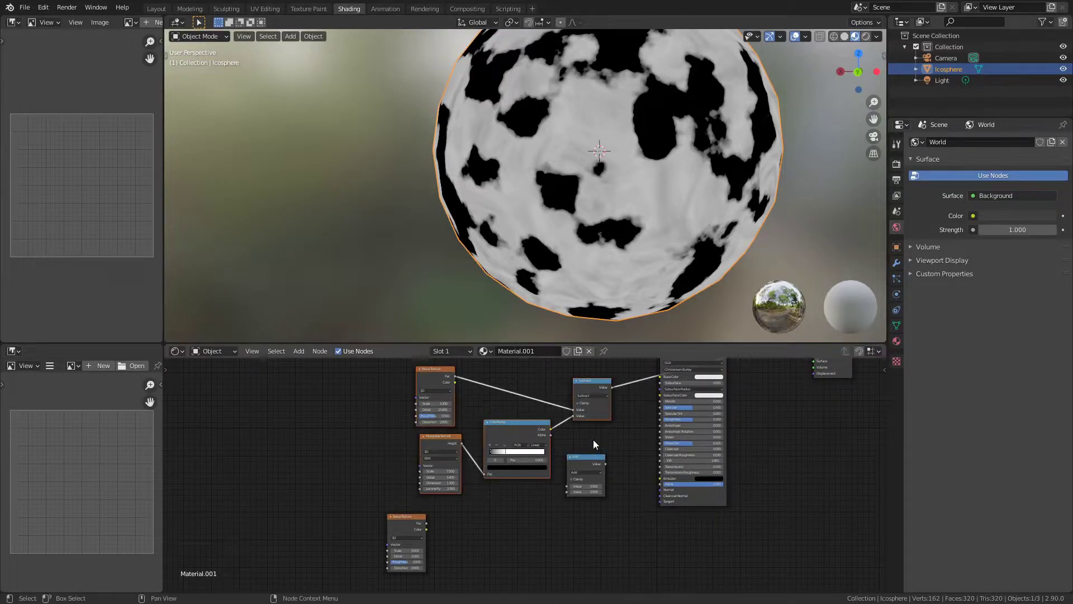
click(468, 434)
click(581, 451)
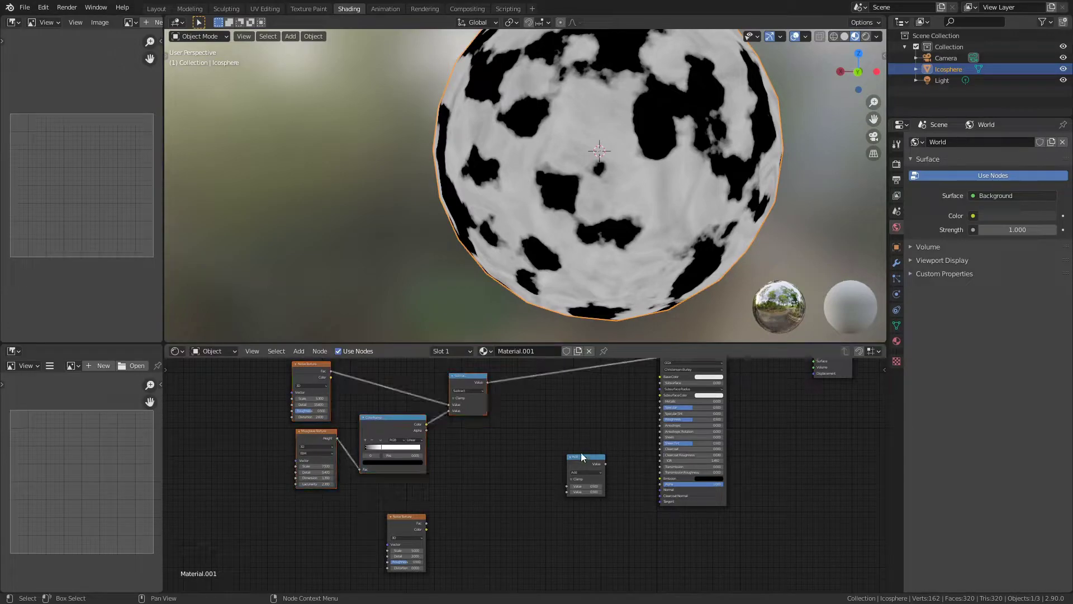
drag(585, 462, 586, 404)
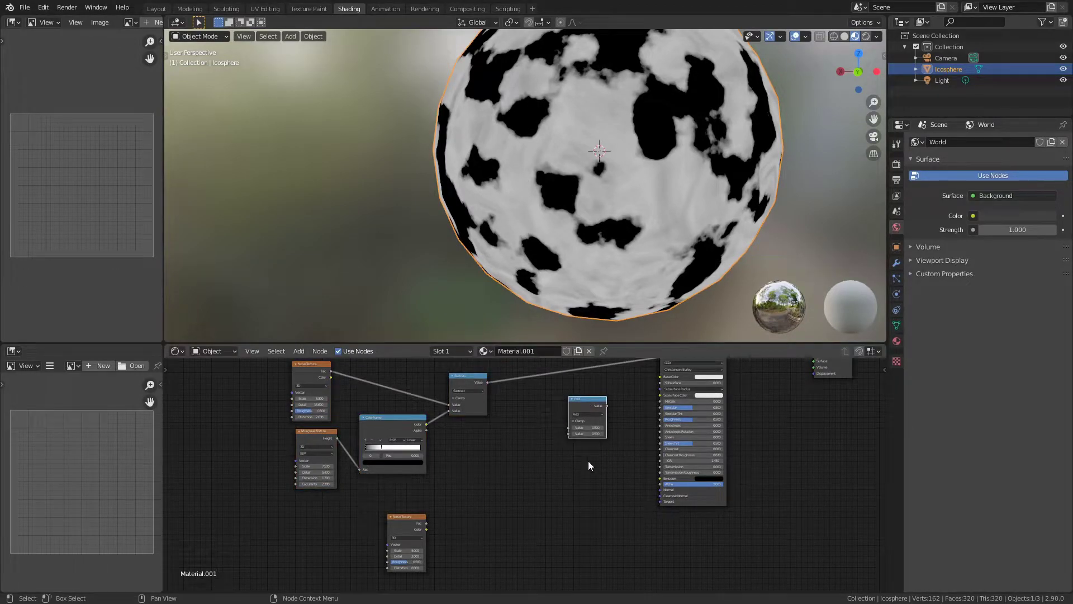
Step: Connect the Subtract output and the new Noise Fac to the Math node's first and second values, and set its operation to Multiply
scroll(588, 460, up, 2)
drag(393, 554, 572, 443)
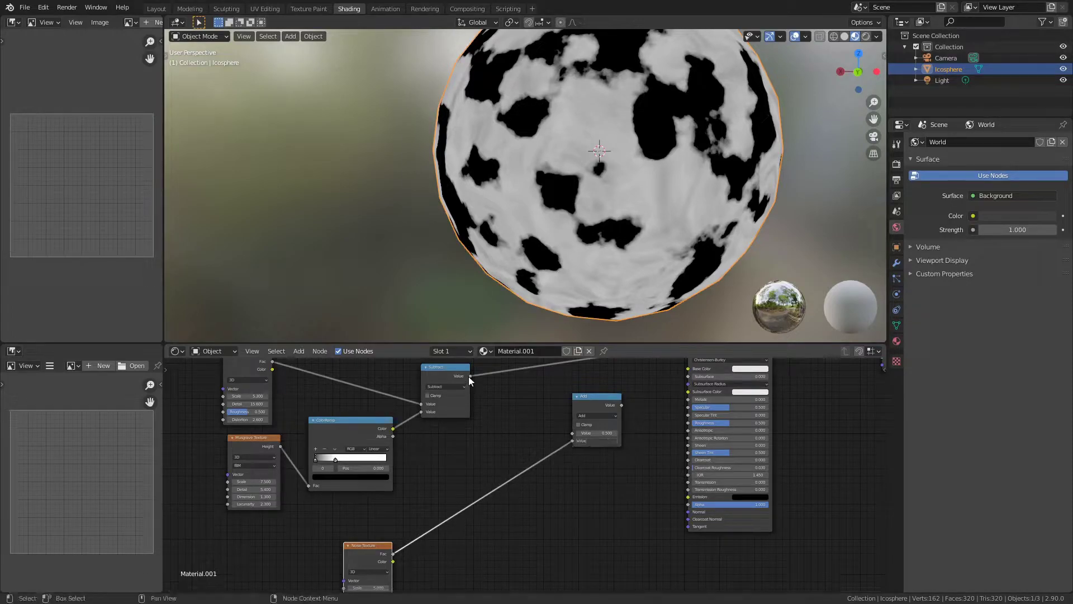
drag(470, 376, 572, 433)
middle_drag(623, 449, 552, 479)
click(552, 478)
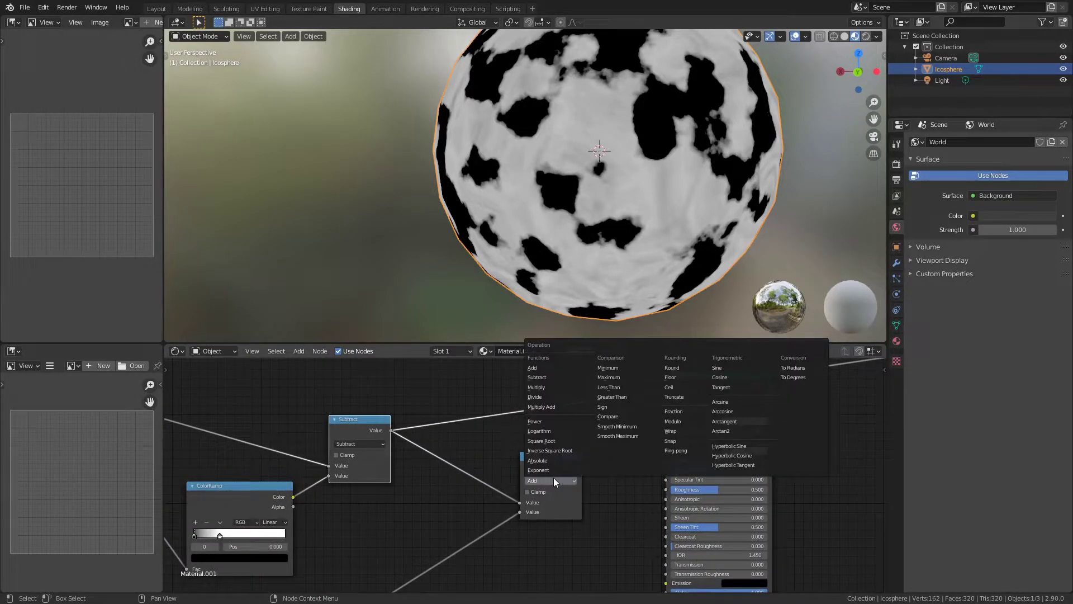
click(543, 387)
Step: Preview the Multiply node's output on the sphere and inspect it from several angles
scroll(578, 190, down, 2)
middle_drag(578, 189, 610, 180)
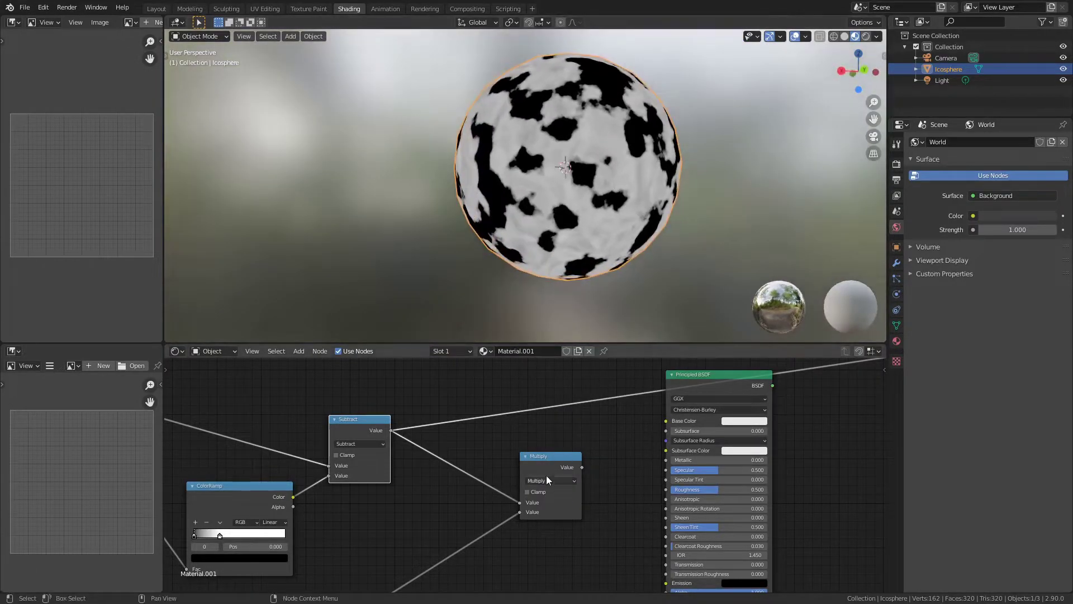
click(547, 457)
ctrl+shift+click(547, 457)
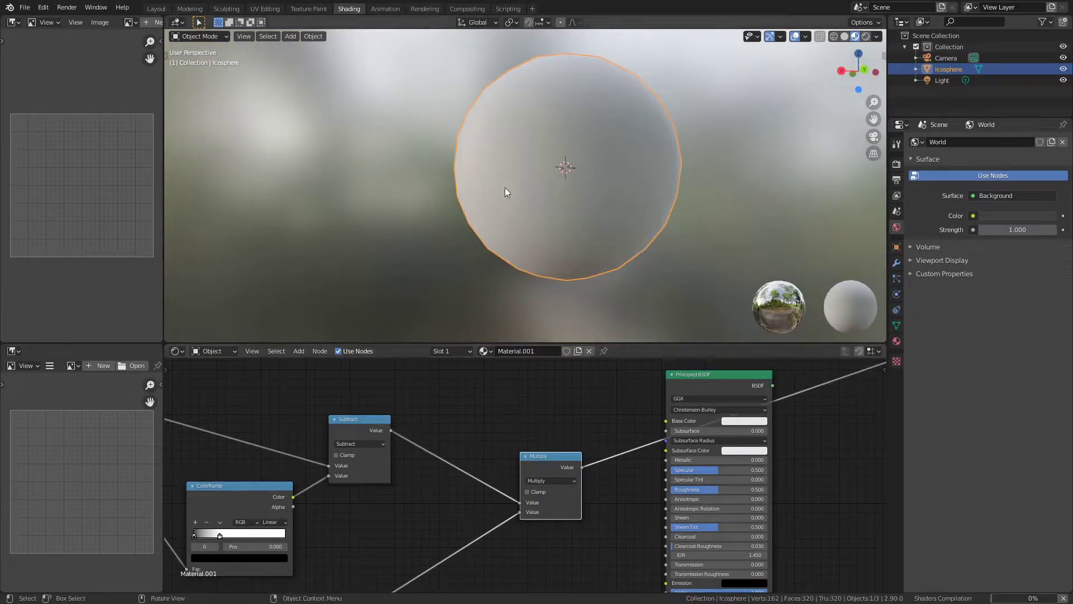
middle_drag(570, 303, 668, 221)
scroll(639, 224, up, 4)
Step: Set the second Noise Texture's scale to 11.4 and its detail to 5
middle_drag(426, 530, 598, 391)
middle_drag(534, 467, 598, 393)
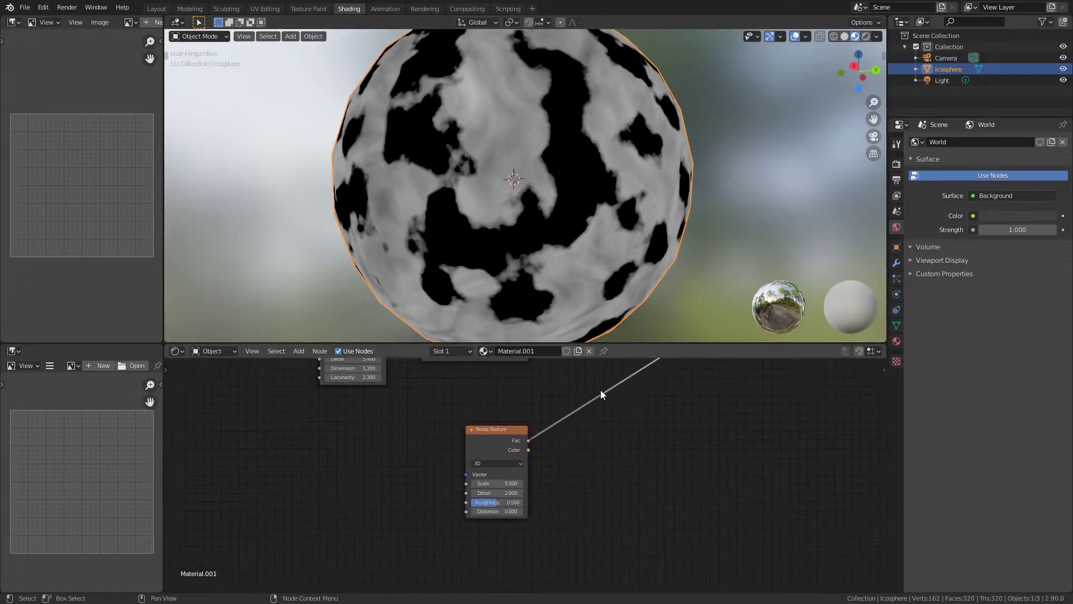
scroll(522, 478, up, 5)
drag(491, 487, 514, 488)
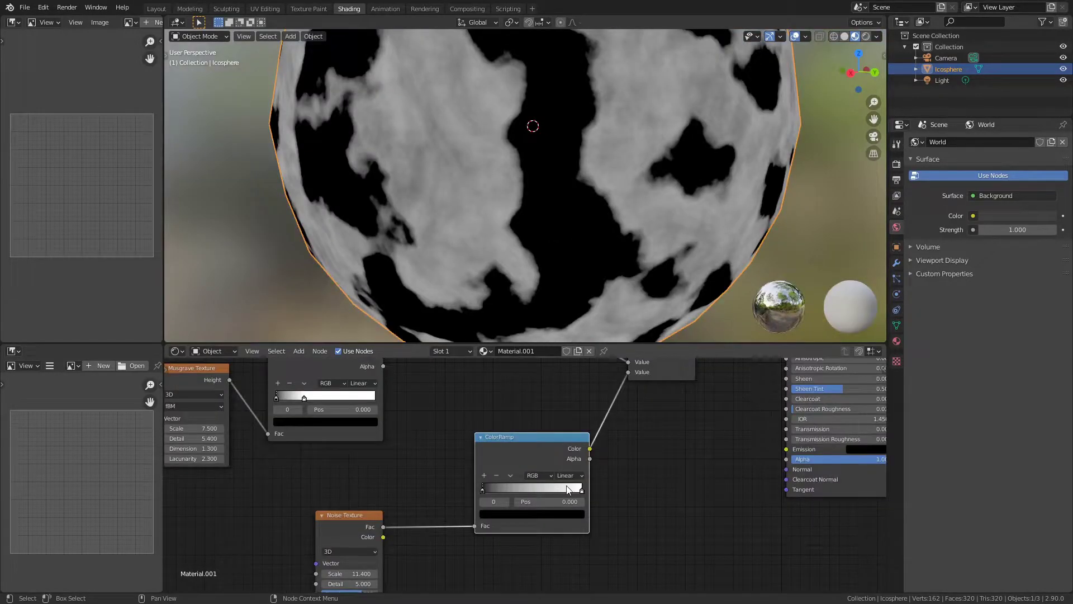
Step: On the ColorRamp between the second Noise Texture and Multiply, move the black stop to 0.25 and the white stop to about 0.63
drag(573, 490, 507, 490)
scroll(629, 216, down, 5)
middle_drag(630, 217, 674, 173)
scroll(673, 173, up, 3)
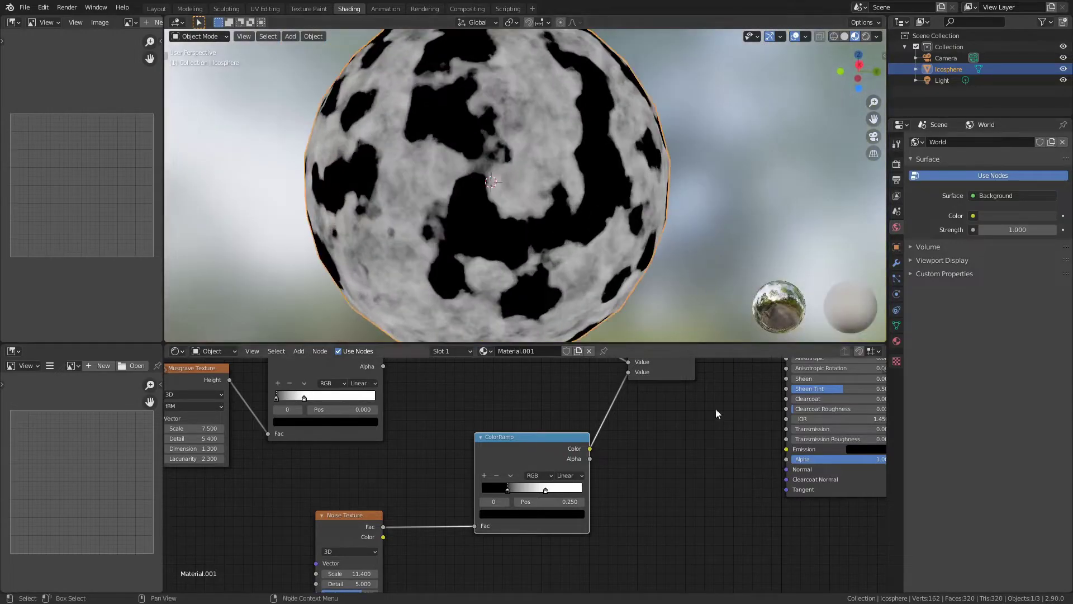
scroll(487, 191, down, 4)
middle_drag(487, 192, 588, 216)
scroll(588, 216, up, 4)
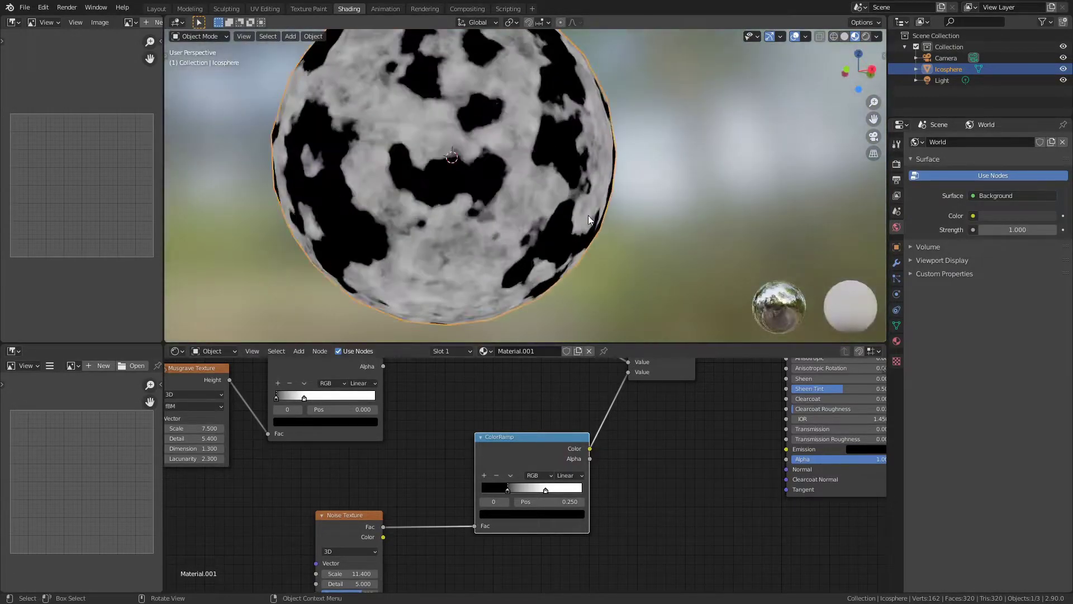
Step: Try moving the white stop of the Musgrave ColorRamp close to its first stop
middle_drag(660, 459, 720, 529)
middle_drag(492, 459, 604, 461)
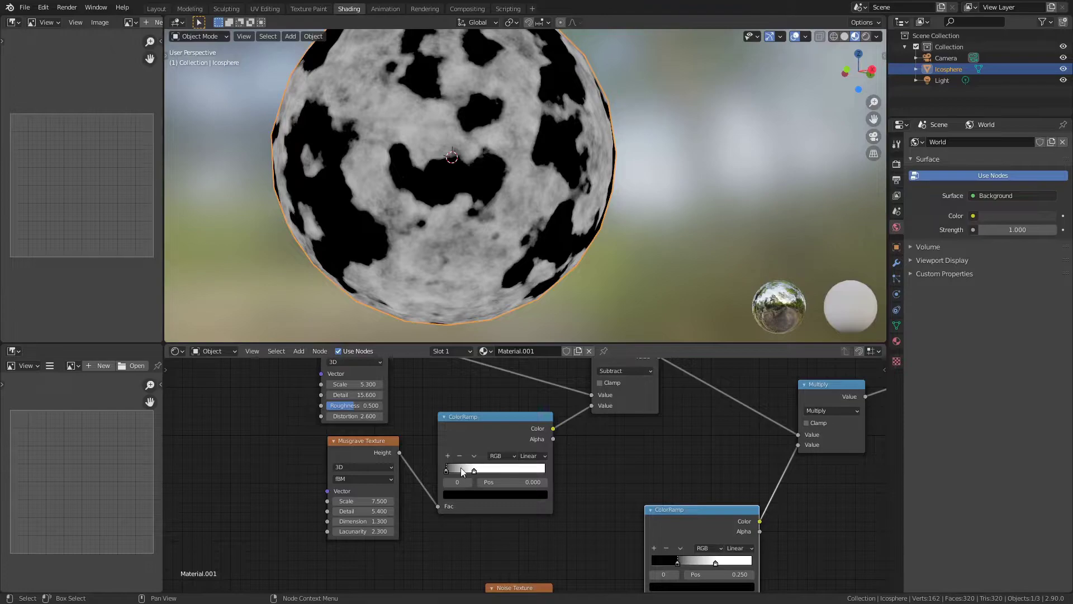
drag(473, 470, 450, 471)
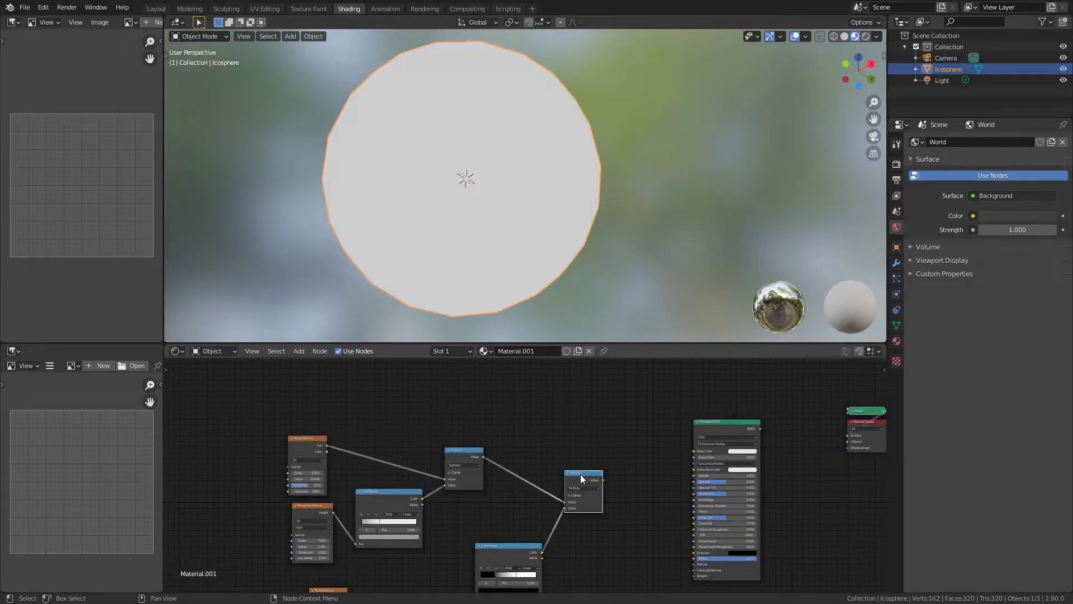
Step: Preview the Multiply node's output on the sphere again and check the pattern
ctrl+shift+click(581, 473)
middle_drag(410, 39, 572, 237)
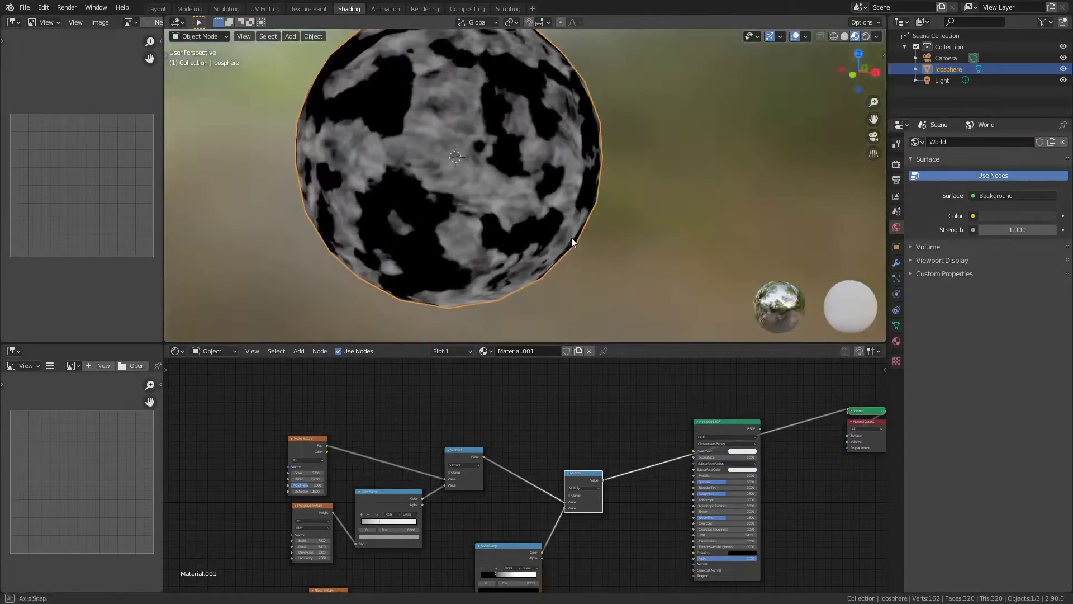
scroll(694, 497, up, 4)
Step: Connect the Principled BSDF output to the Surface input of the Material Output
middle_drag(667, 461, 616, 417)
middle_drag(555, 492, 314, 475)
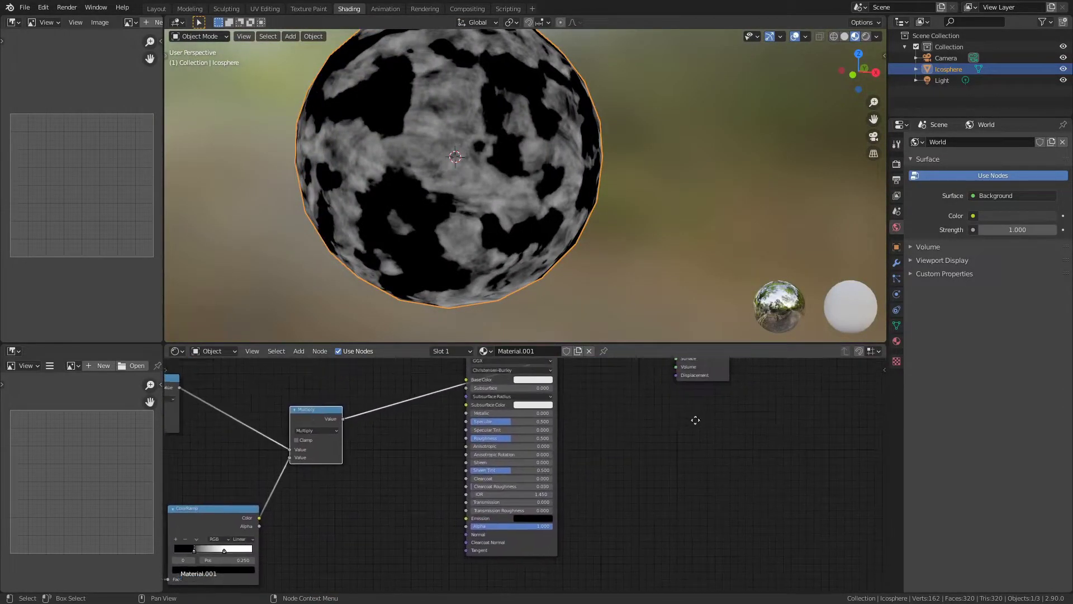
middle_drag(695, 419, 616, 494)
drag(478, 426, 598, 436)
Step: Add a Voronoi Texture node below the second Noise Texture's ColorRamp
middle_drag(554, 504, 747, 407)
middle_drag(448, 466, 512, 409)
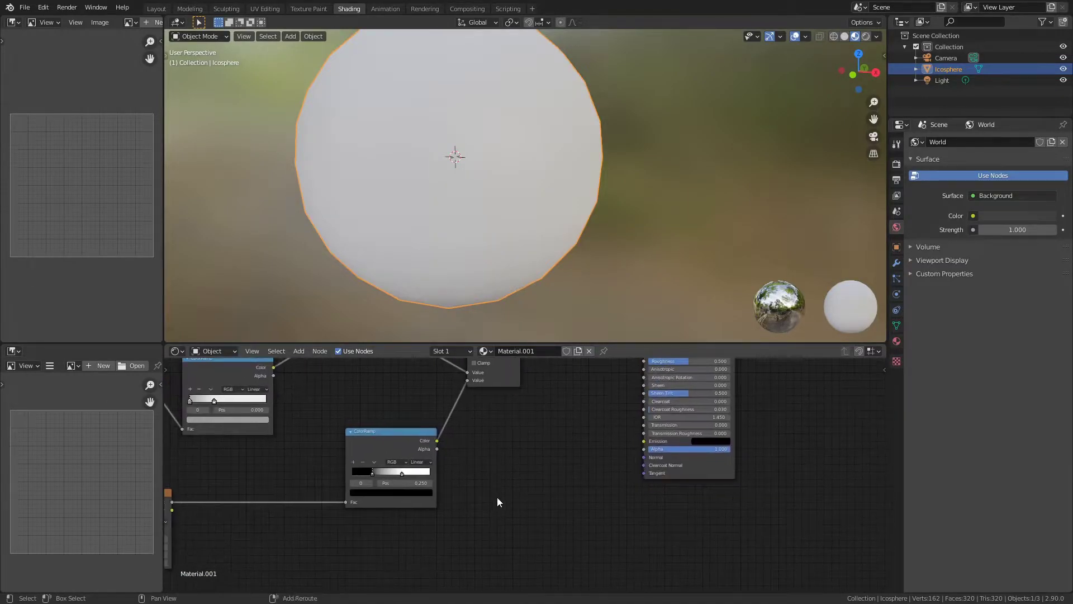
key(shift+a)
click(480, 469)
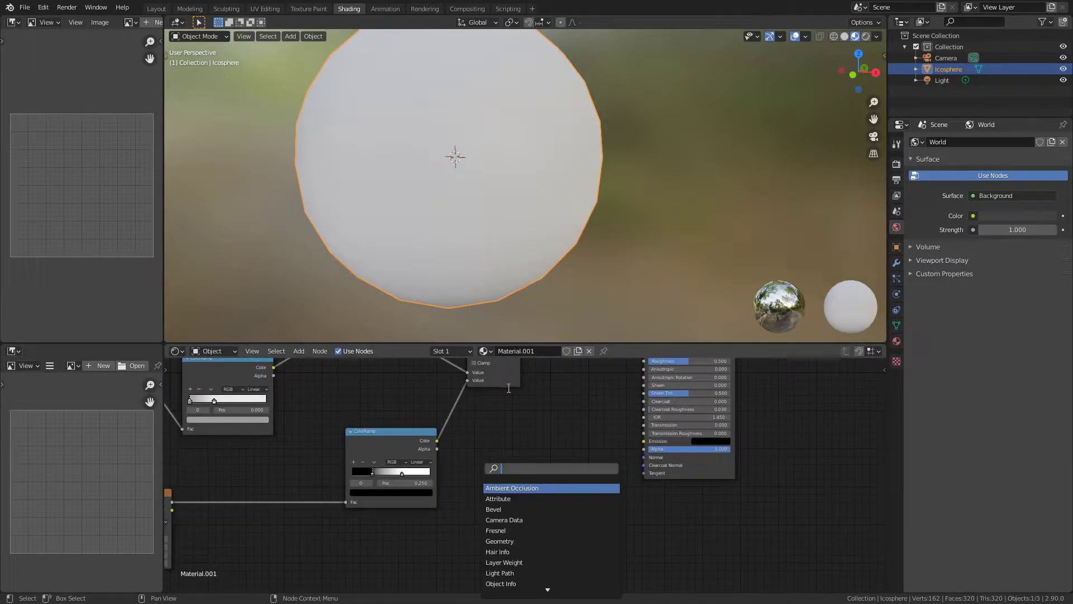
text(vo)
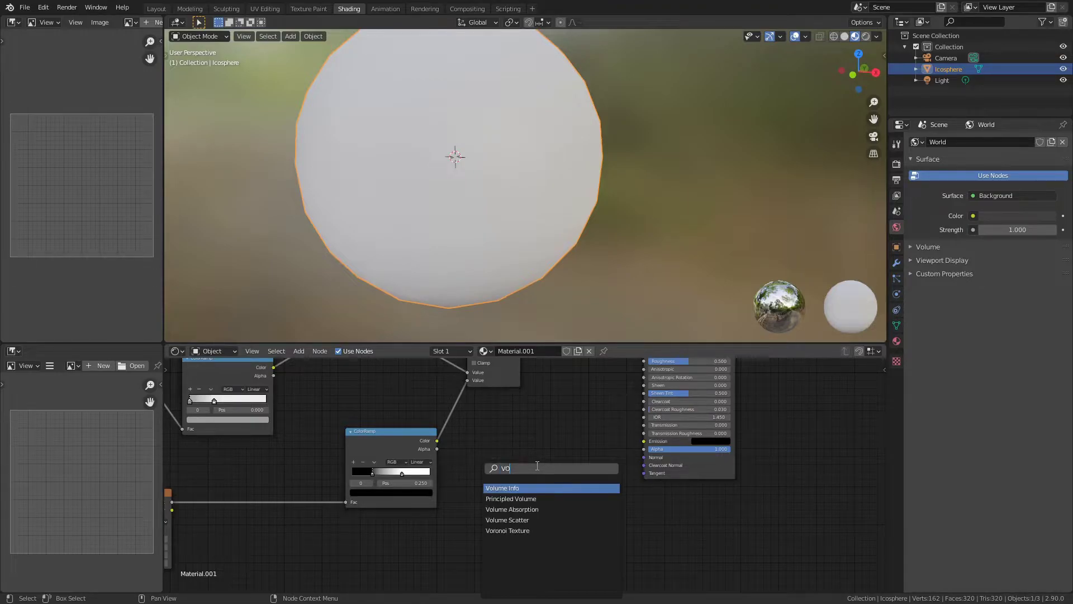
click(524, 531)
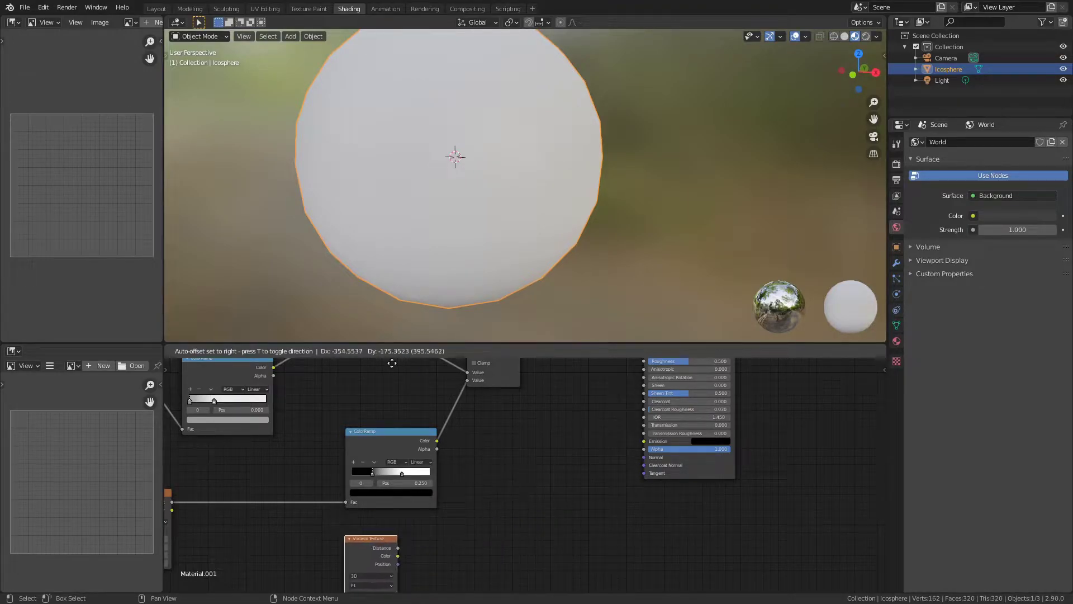
click(409, 373)
Step: Add a Bump node and connect its Normal output to the Normal input of the Principled BSDF
middle_drag(595, 468, 584, 457)
key(shift+a)
click(582, 457)
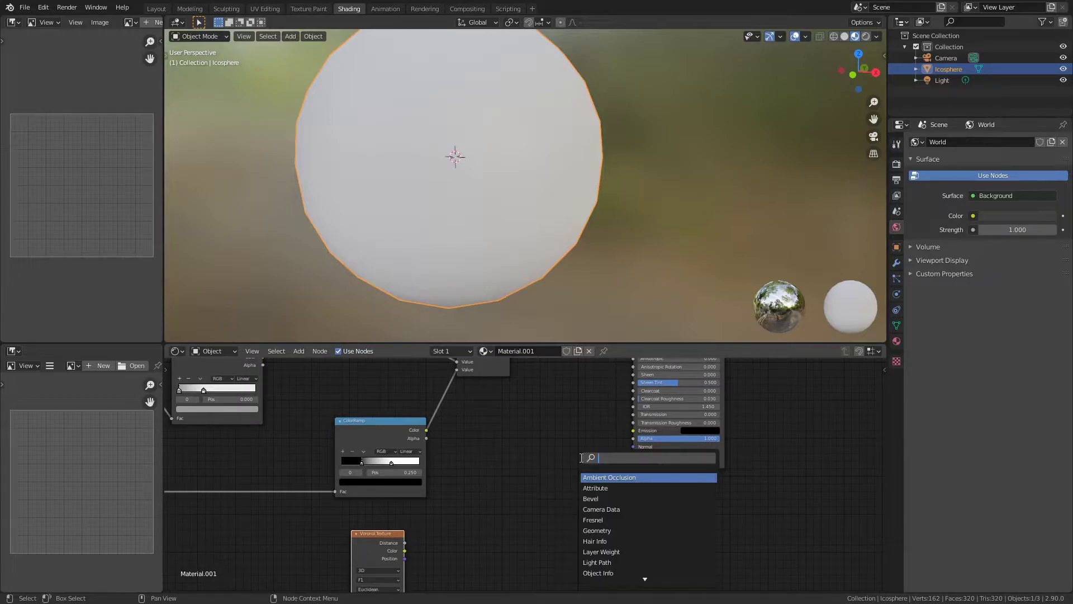
text(BUMP)
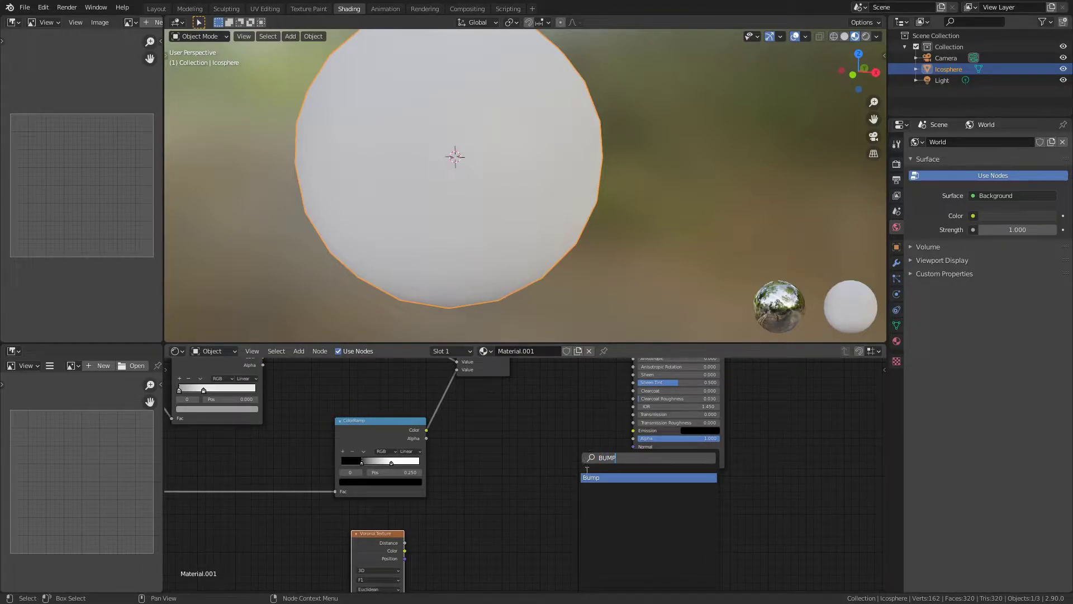
click(588, 478)
drag(564, 504, 634, 446)
middle_drag(565, 498, 610, 452)
Step: Connect the Voronoi Distance output to the Bump node's Height and check the surface relief on the sphere
scroll(460, 521, up, 2)
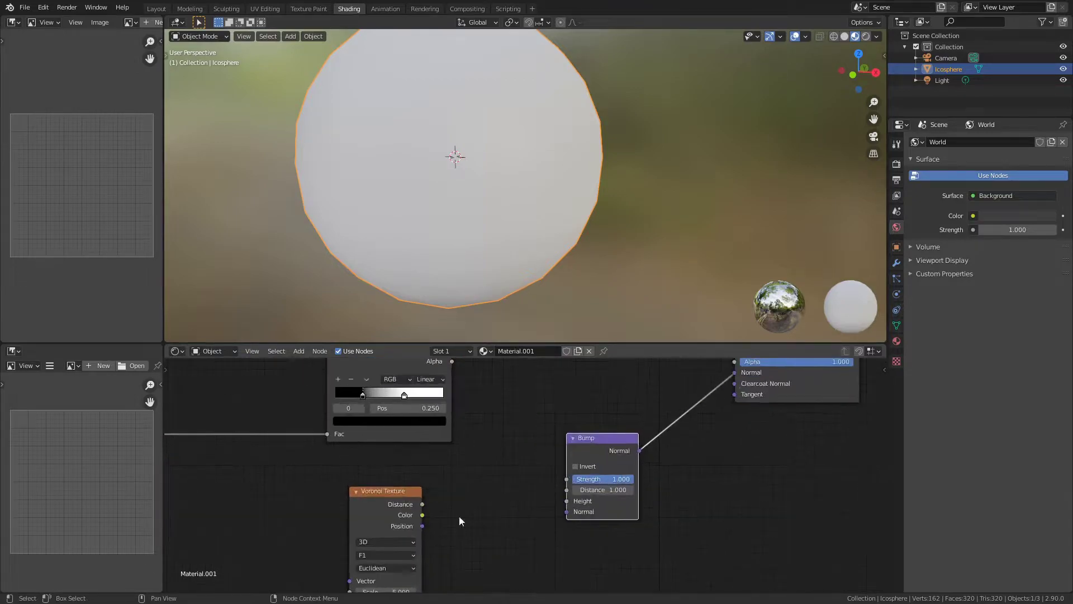
drag(423, 504, 450, 491)
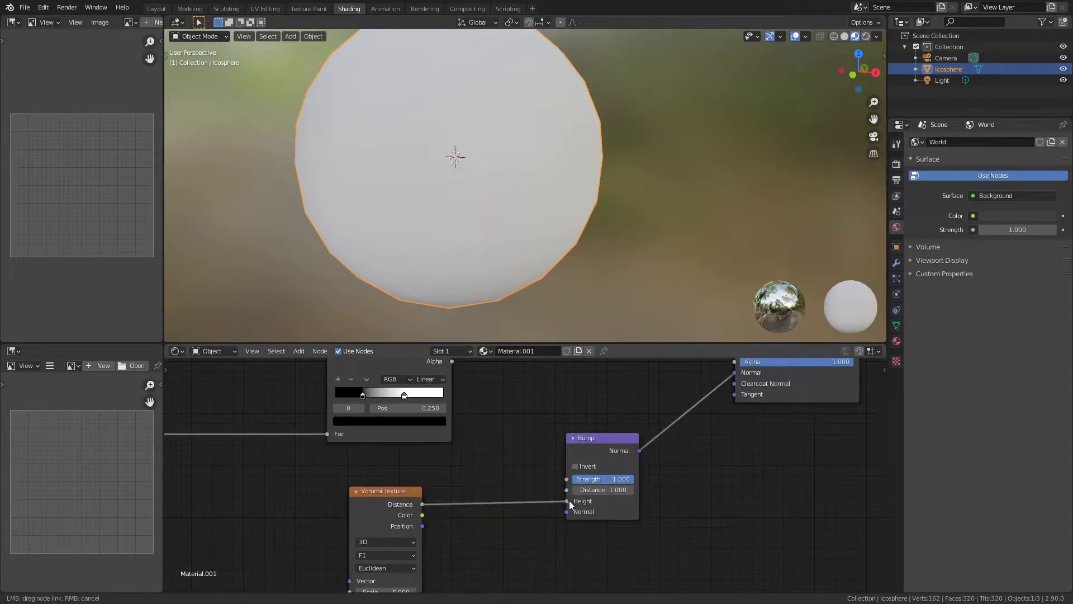
drag(569, 501, 569, 500)
middle_drag(524, 466, 572, 437)
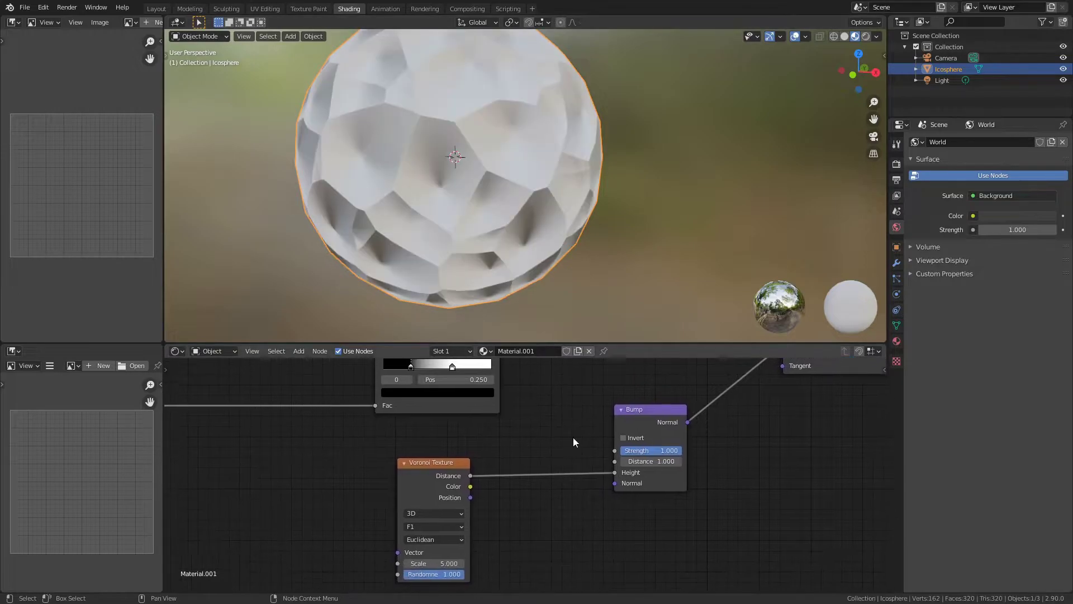
middle_drag(706, 209, 488, 287)
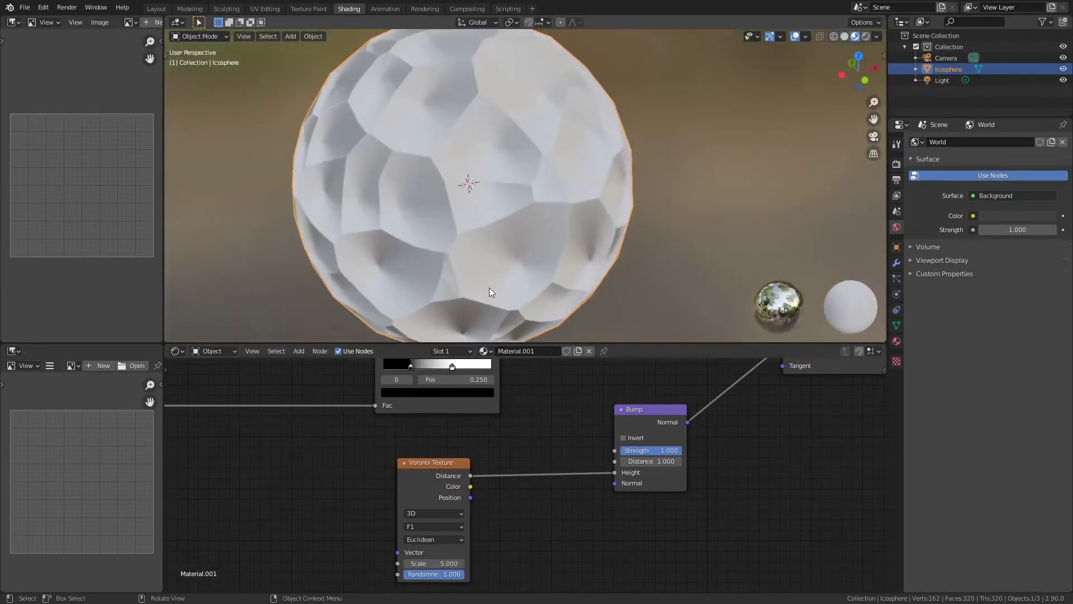
Step: Switch the Voronoi Texture's feature output to Distance To Edge and check the relief around the sphere
click(448, 526)
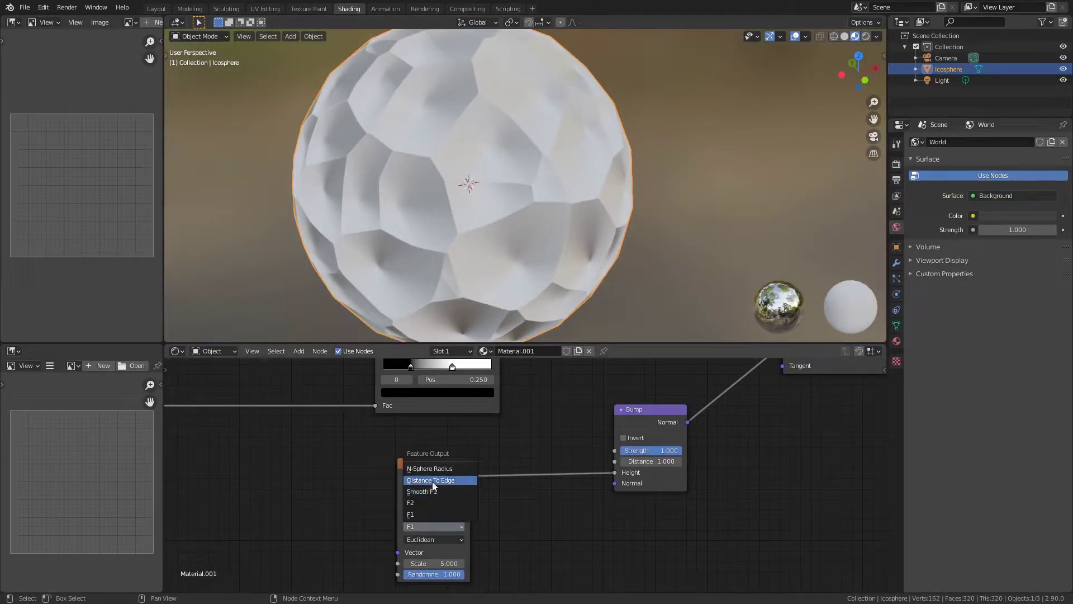
click(431, 484)
mouse_move(511, 249)
middle_down()
mouse_move(514, 231)
mouse_move(652, 263)
middle_up()
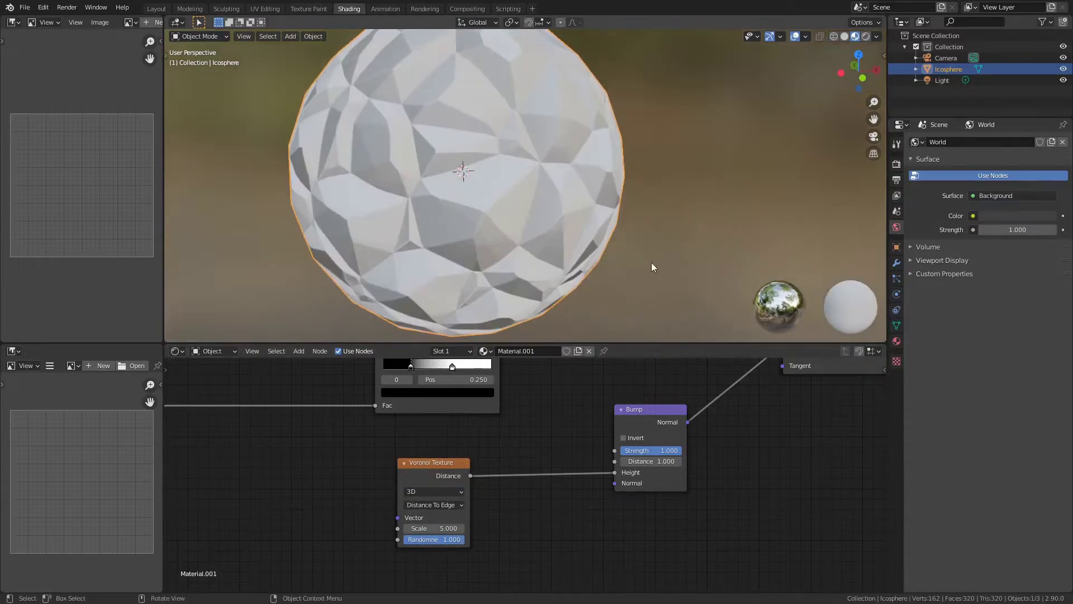
middle_drag(437, 179, 464, 156)
Step: Insert a ColorRamp between the Voronoi Texture and the Bump node's Height, and move its white stop to about 0.009
drag(442, 465, 419, 469)
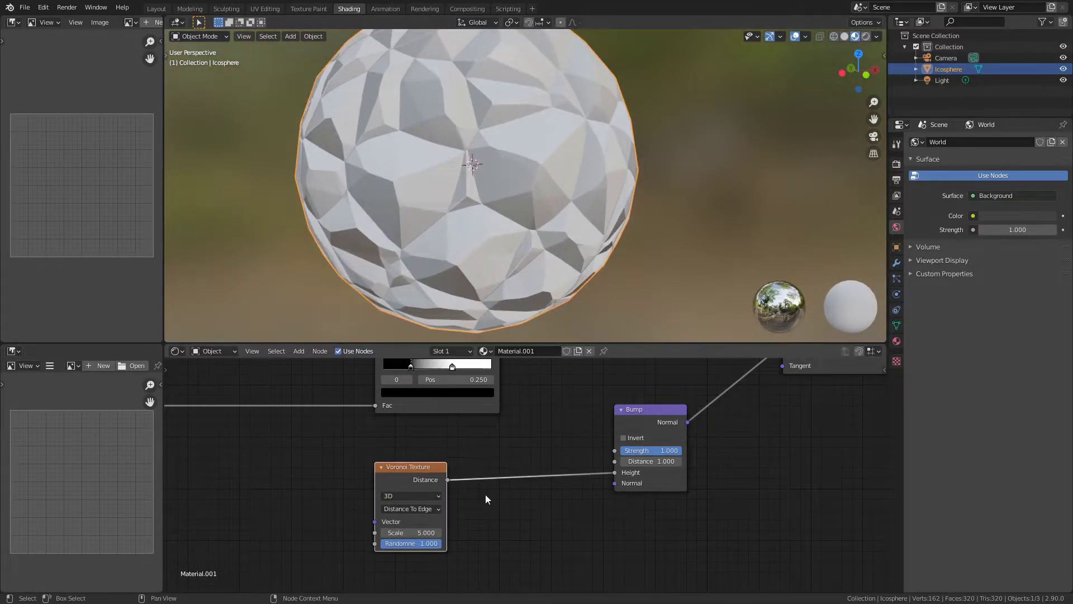
key(shift+a)
click(489, 474)
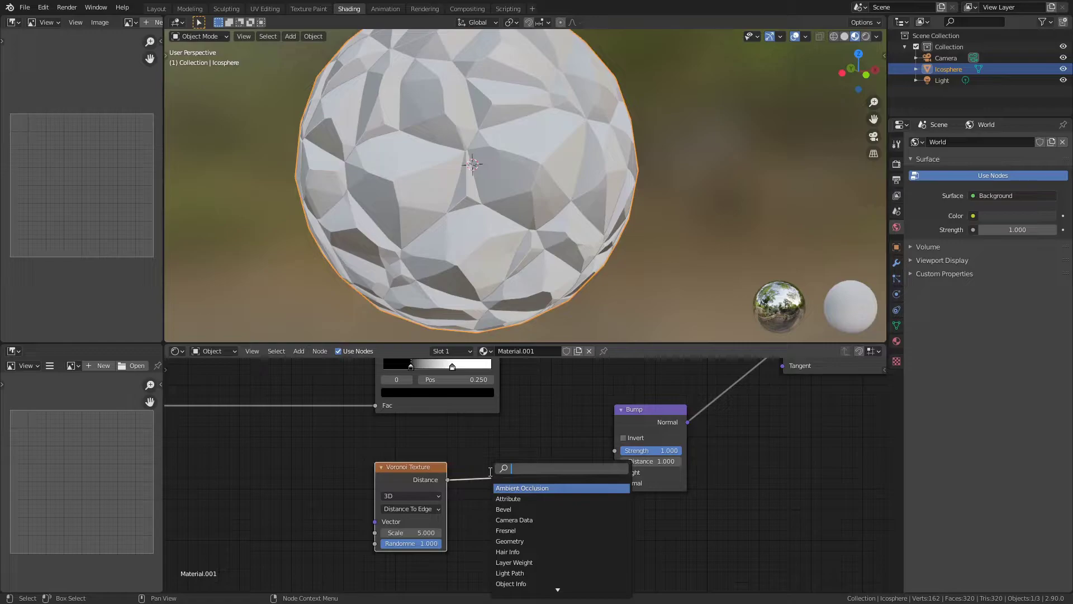
text(COLO)
click(510, 498)
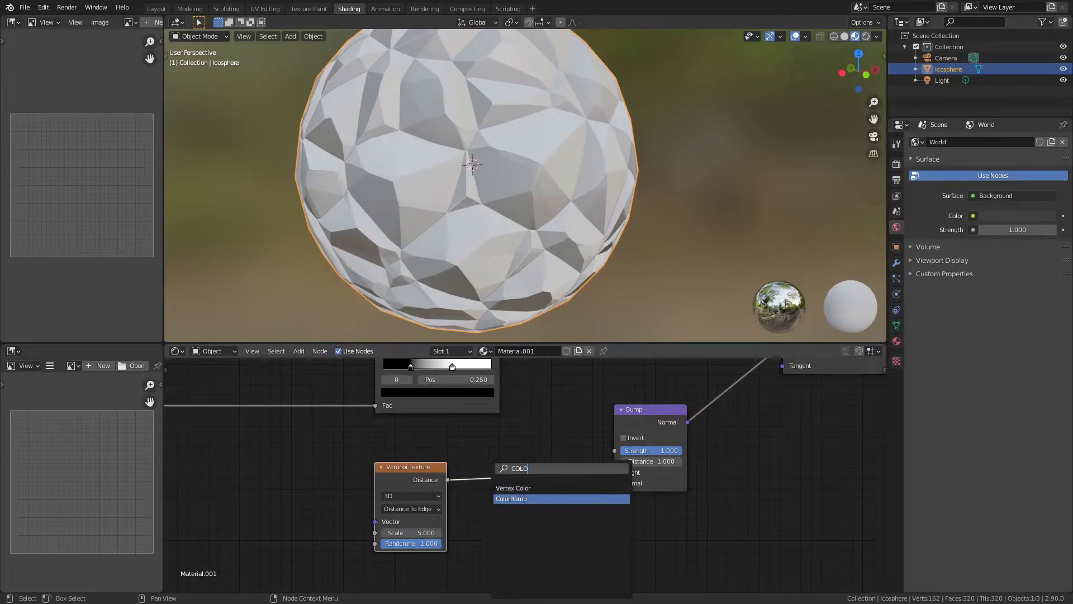
click(506, 491)
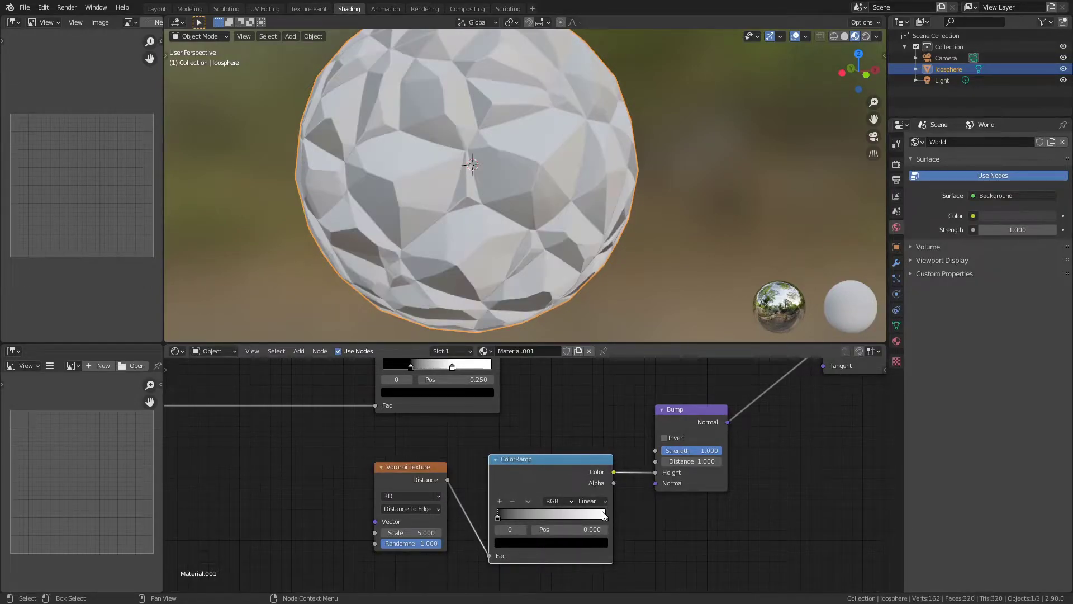
drag(602, 519, 491, 511)
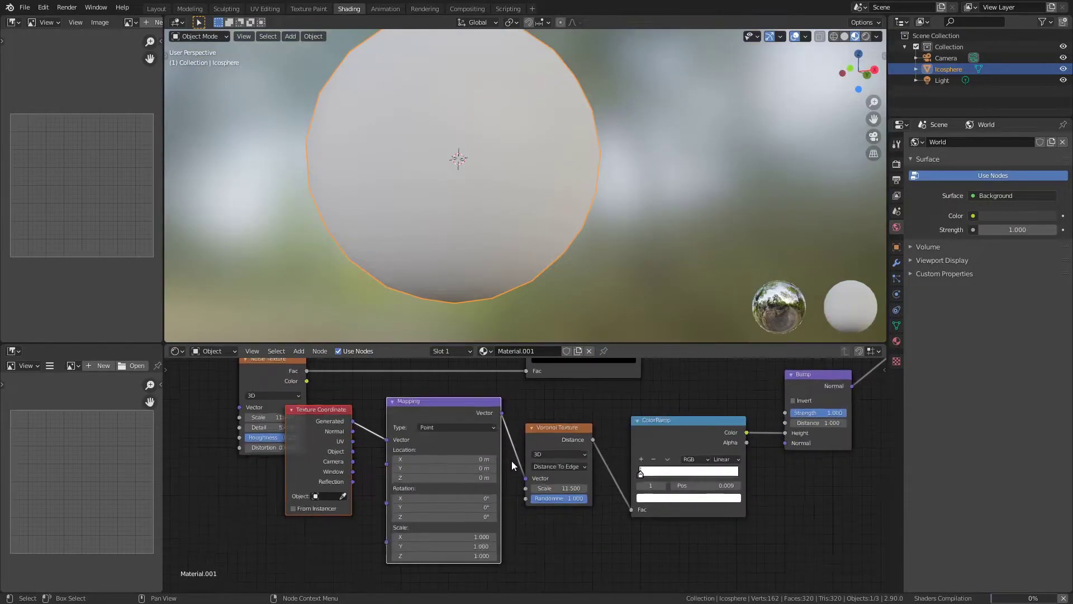
Step: Feed the Mapping node's Vector from the Texture Coordinate's Object output and move both nodes away from the Voronoi Texture
scroll(511, 461, up, 1)
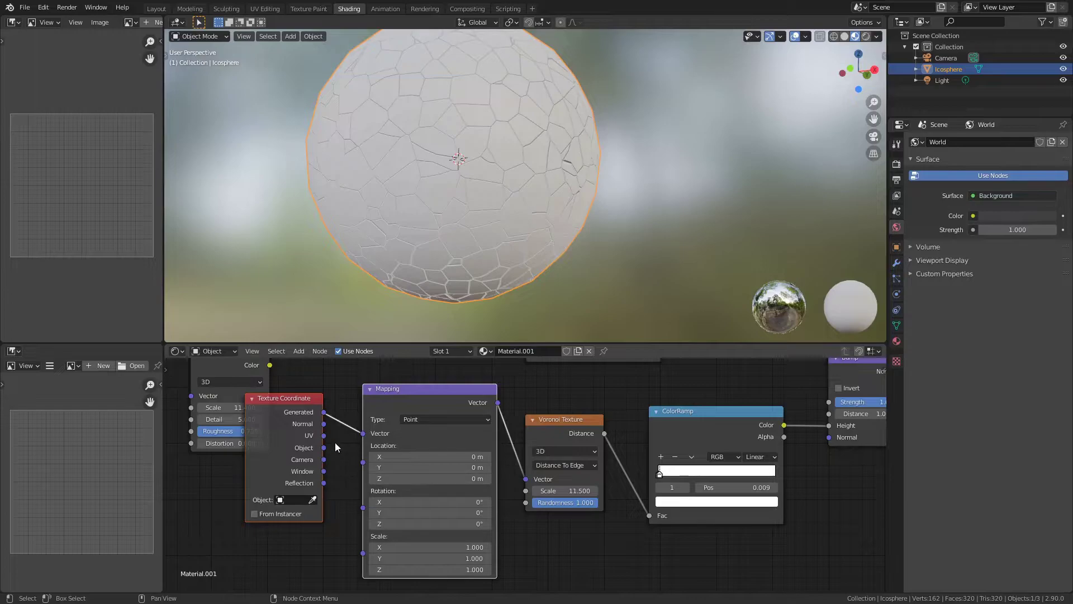
drag(321, 451, 366, 433)
middle_drag(514, 477, 563, 421)
key(g)
click(441, 518)
click(520, 467)
Step: Add a Noise Texture node between the Mapping and Voronoi Texture nodes, below their link
key(shift+a)
click(520, 467)
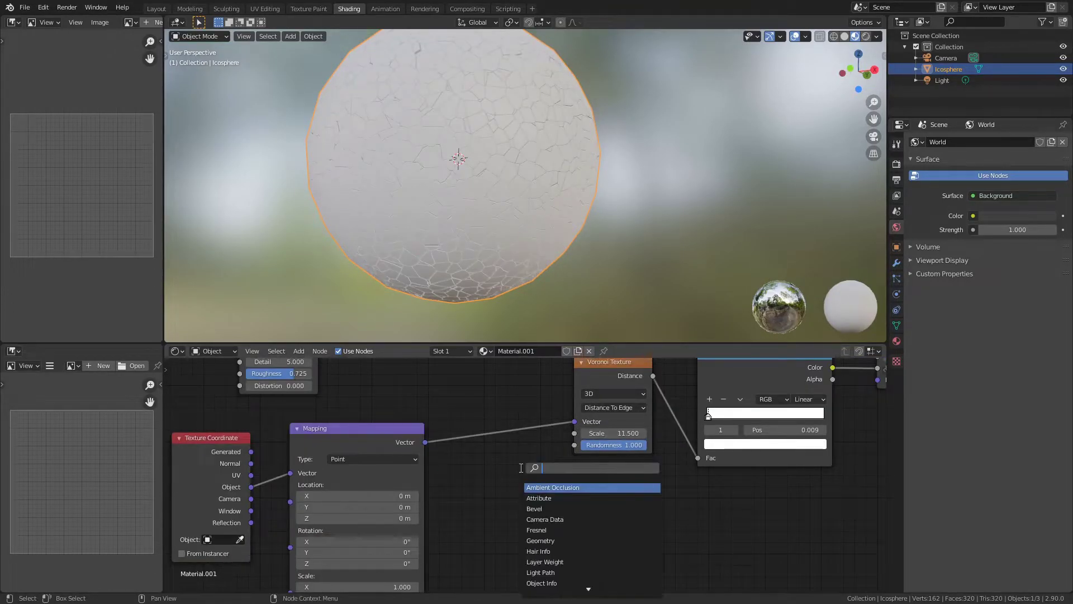
text(HN)
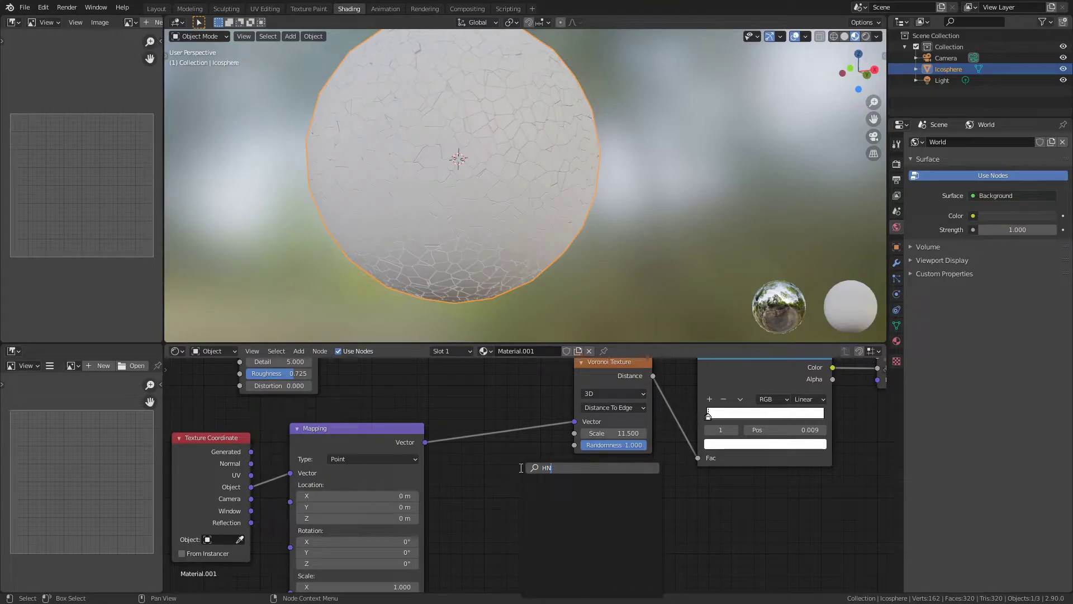
key(BackSpace)
key(BackSpace)
text(NOISE)
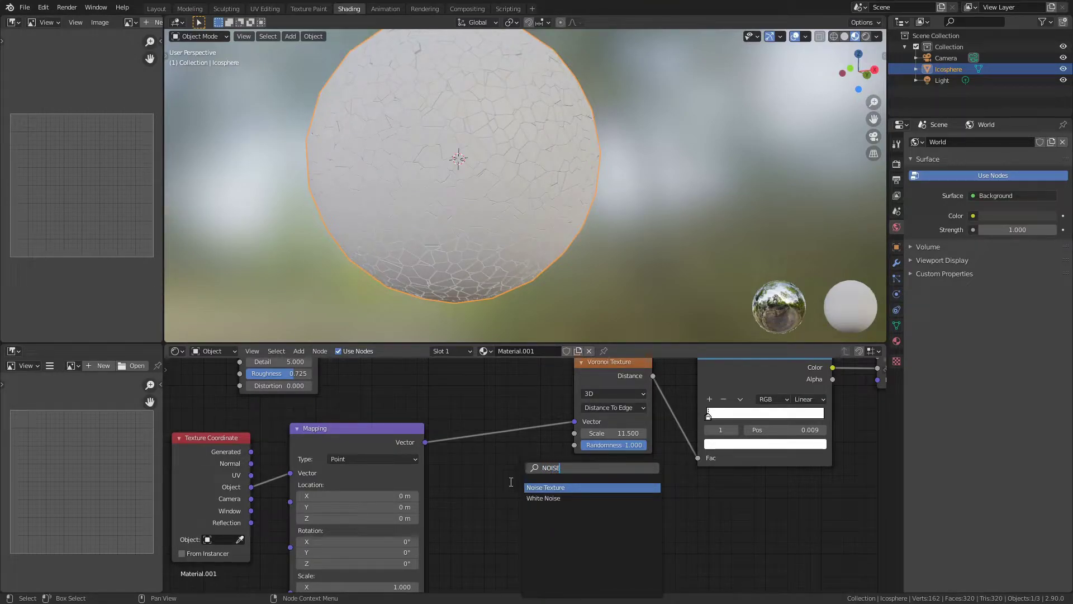
key(Return)
click(541, 496)
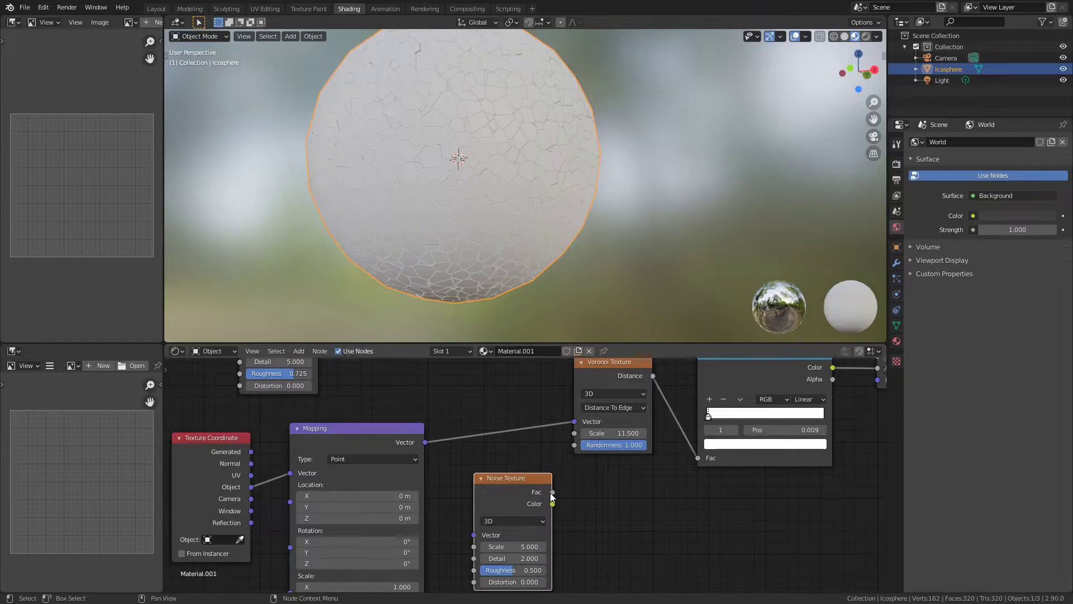
Step: Insert a MixRGB node between Mapping and the Voronoi Texture, and connect the new Noise Texture's Fac to its Color2
key(shift+a)
click(517, 450)
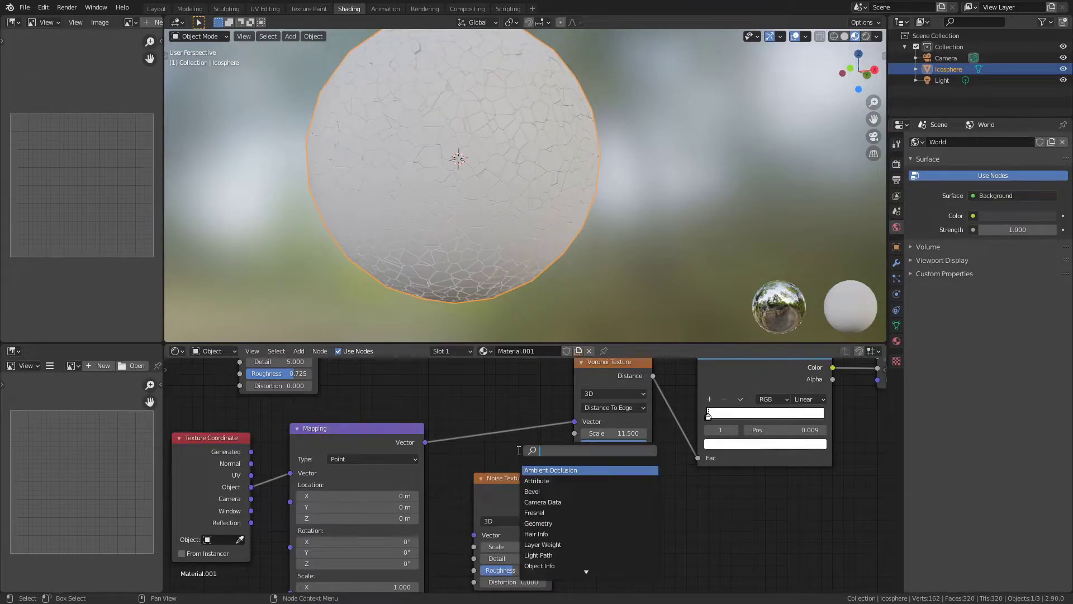
text(MIU)
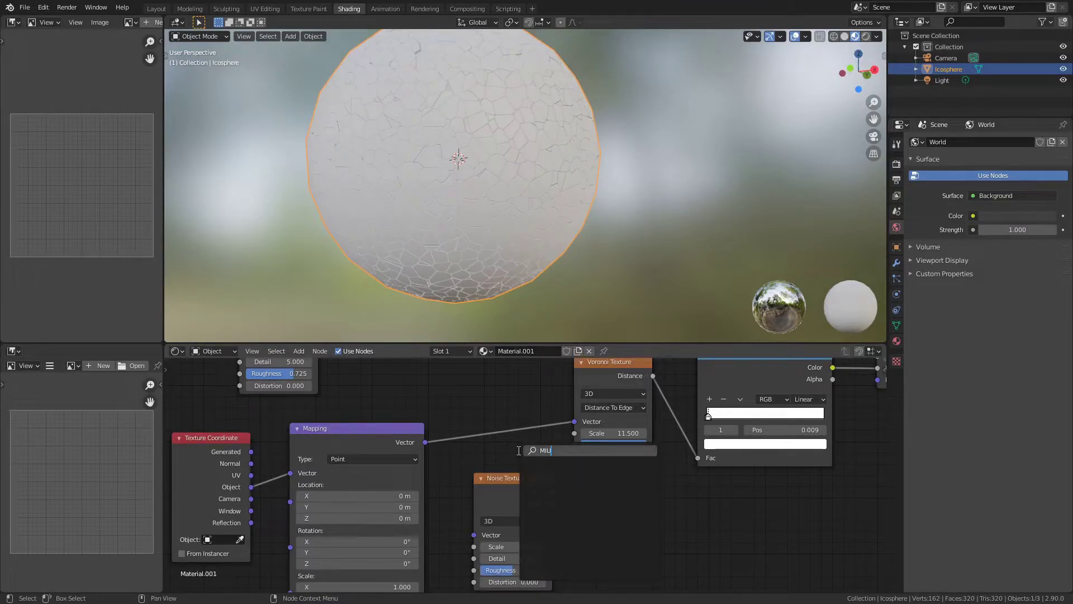
key(BackSpace)
text(X)
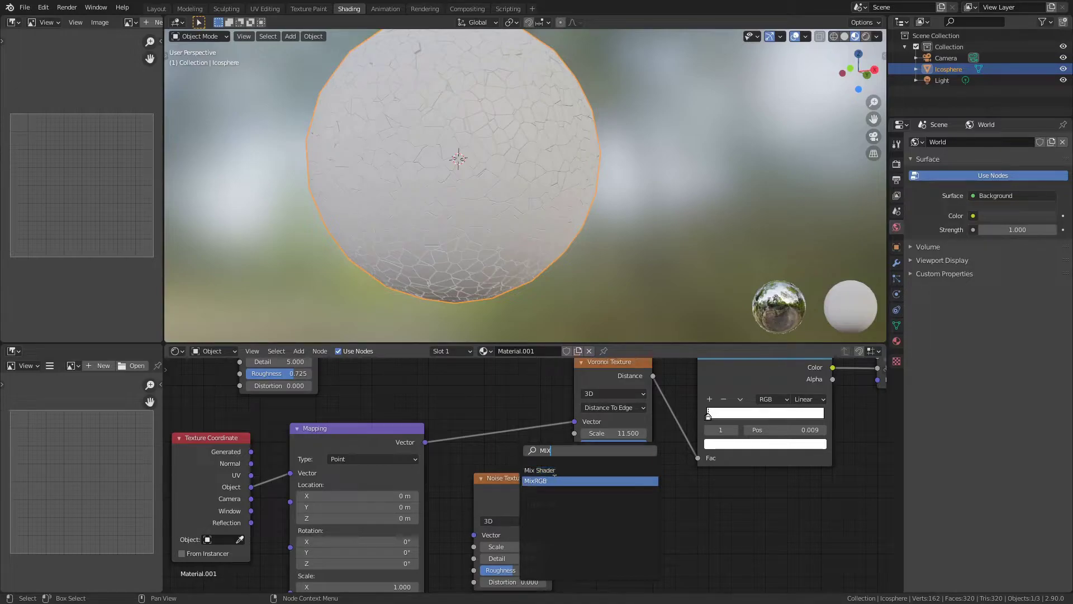
click(536, 481)
click(460, 536)
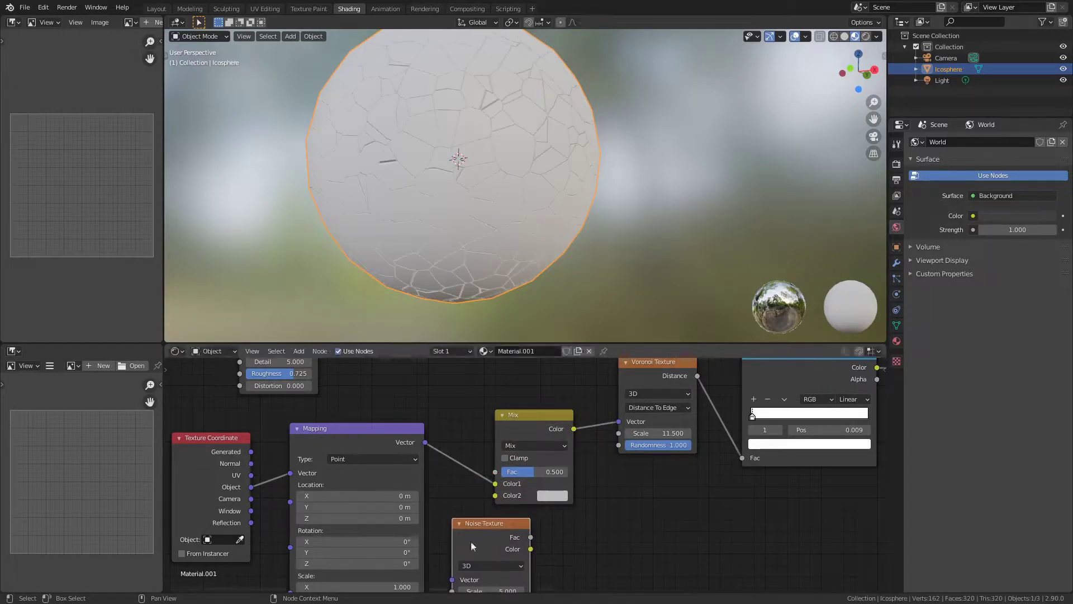
drag(530, 539, 493, 493)
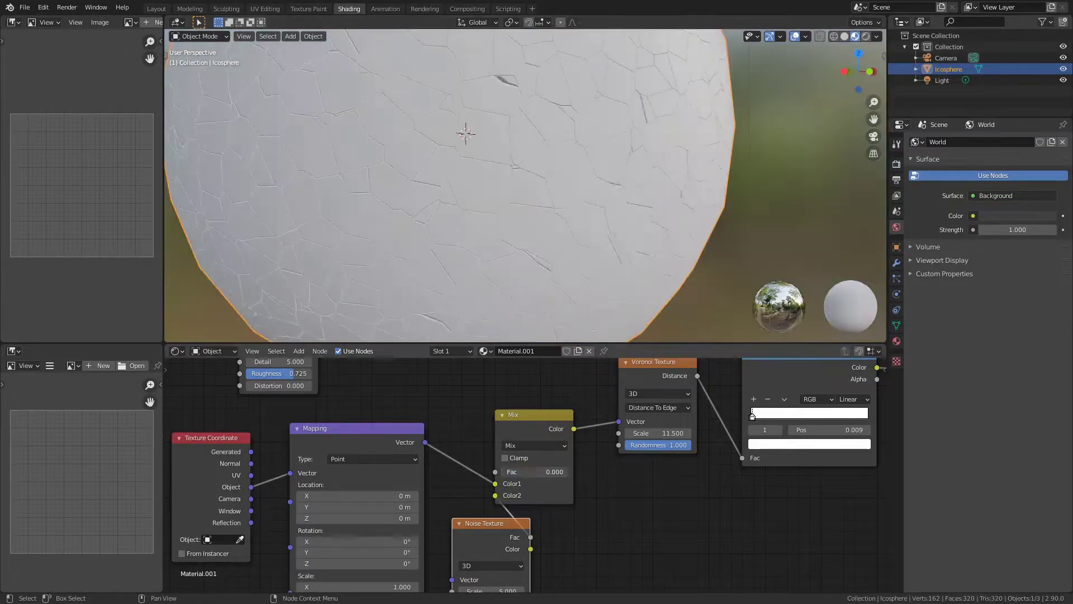
Step: Set the Mix factor to 0.192 and the Voronoi scale to 8.9, inspecting the cracks on the sphere
drag(502, 471, 512, 471)
drag(637, 433, 613, 433)
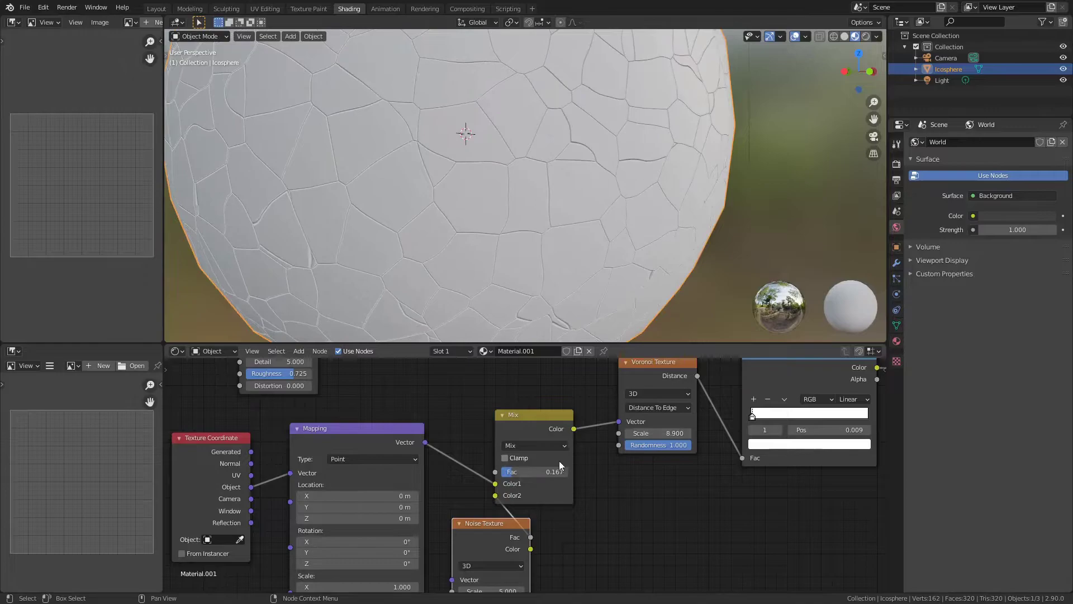
drag(512, 471, 514, 471)
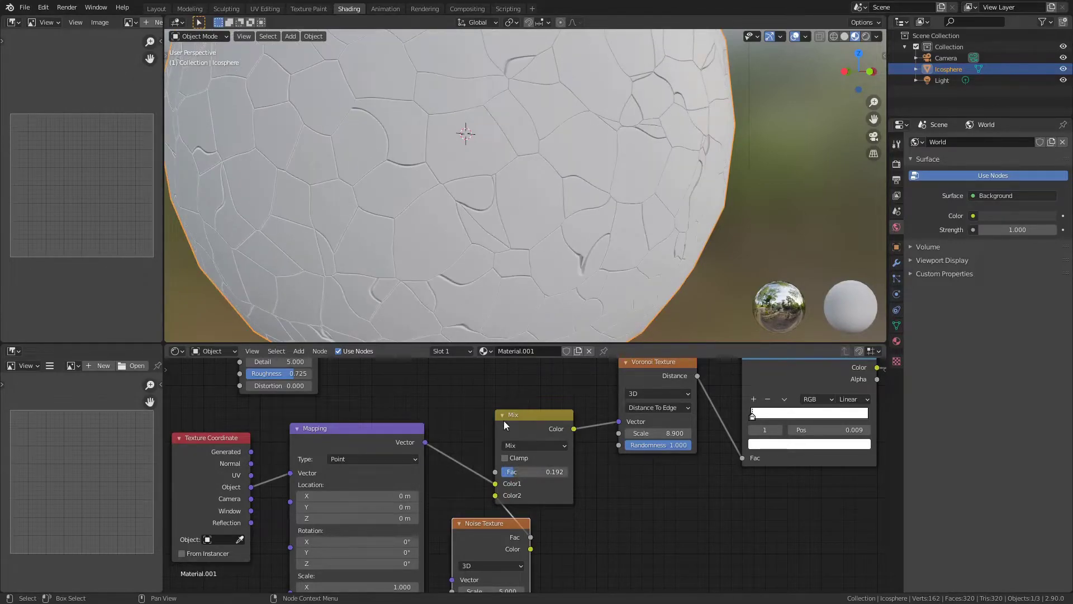
scroll(492, 224, down, 5)
middle_drag(492, 190, 323, 202)
scroll(323, 202, up, 2)
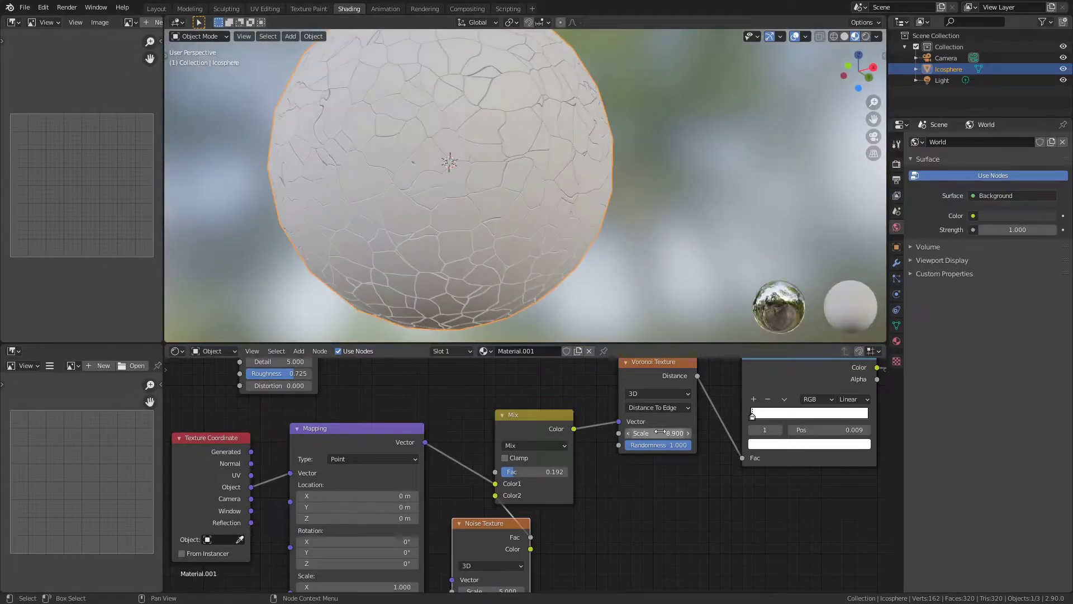
Step: Set the Voronoi Texture's scale to 4.2 and the scale of the Noise Texture feeding the Mix node to 7.1
drag(659, 433, 626, 433)
middle_drag(527, 509, 531, 481)
drag(491, 562, 497, 562)
middle_drag(701, 499, 589, 529)
scroll(625, 536, down, 6)
scroll(661, 519, up, 1)
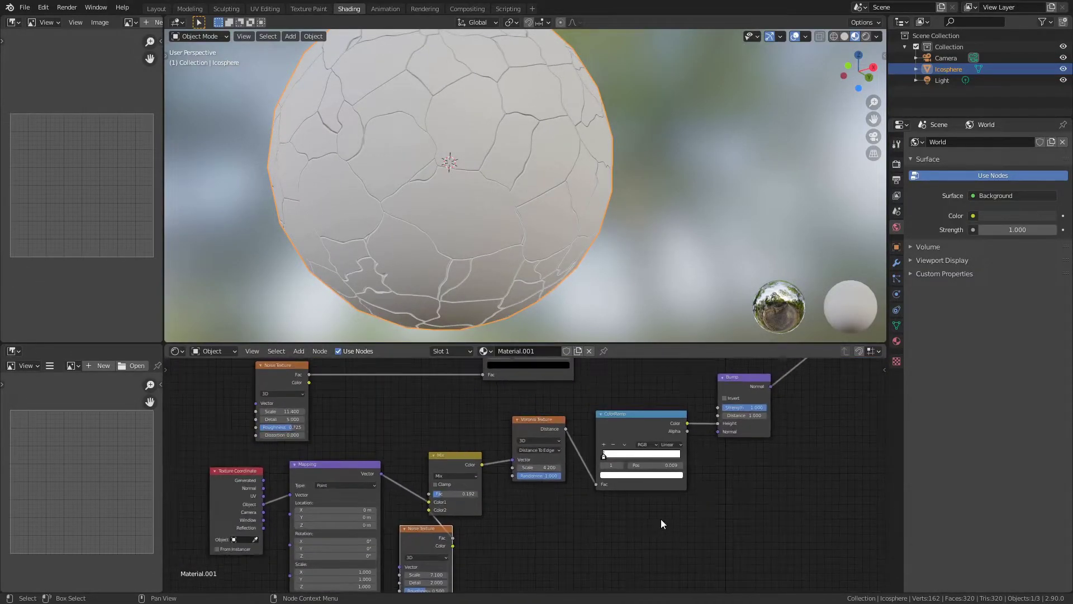
middle_drag(657, 524, 613, 537)
Step: Connect the distorting Noise Texture's Fac to the Bump node's Strength and insert a ColorRamp on that link
drag(411, 552, 676, 421)
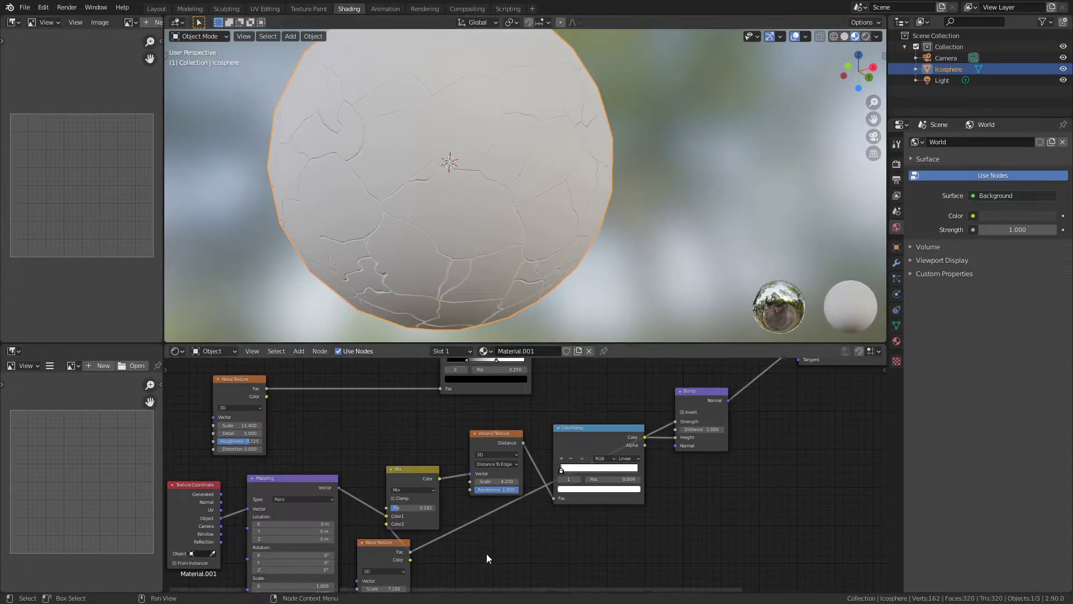
key(shift+a)
click(441, 479)
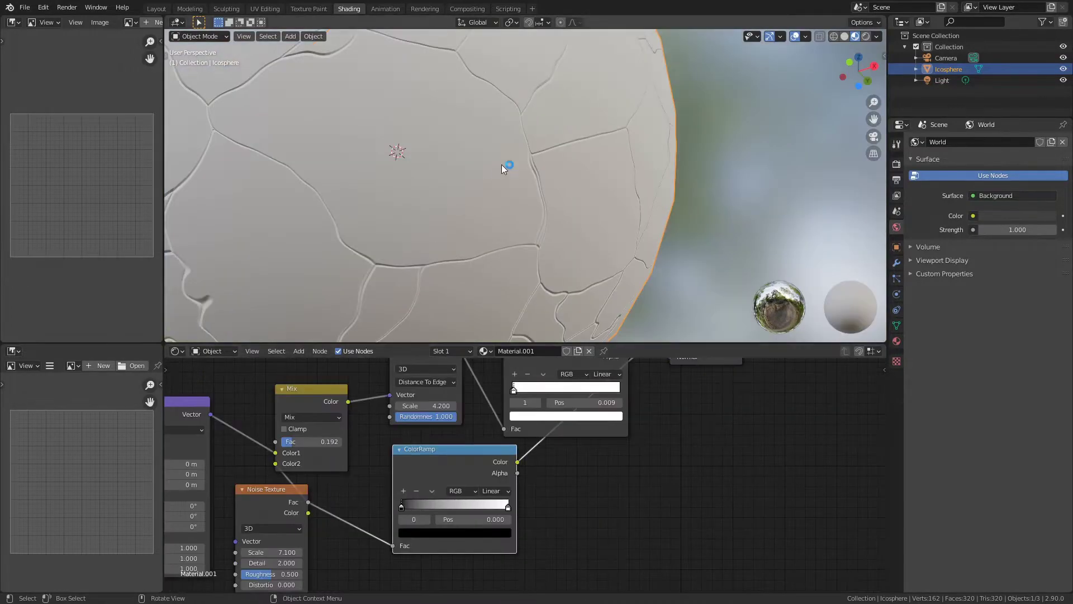
scroll(501, 164, down, 5)
scroll(577, 206, up, 5)
middle_drag(652, 242, 479, 432)
Step: Move the black stop of the bump-strength ColorRamp to 0.577 and inspect the remaining cracks on the sphere
drag(401, 506, 465, 497)
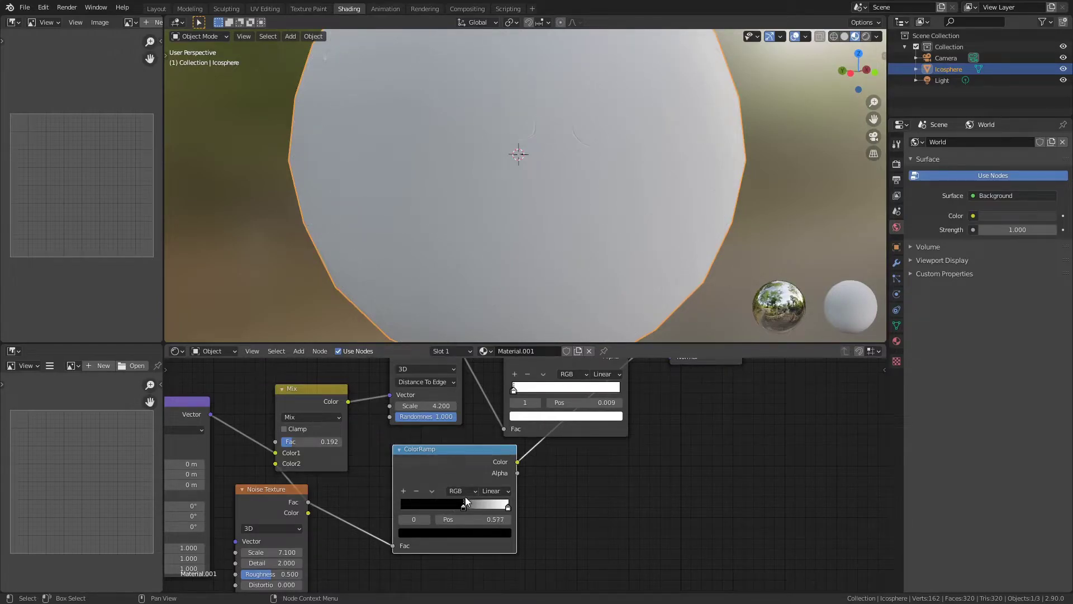
middle_drag(537, 235, 667, 154)
scroll(654, 180, up, 1)
scroll(505, 165, up, 2)
middle_drag(506, 171, 498, 140)
scroll(498, 139, down, 3)
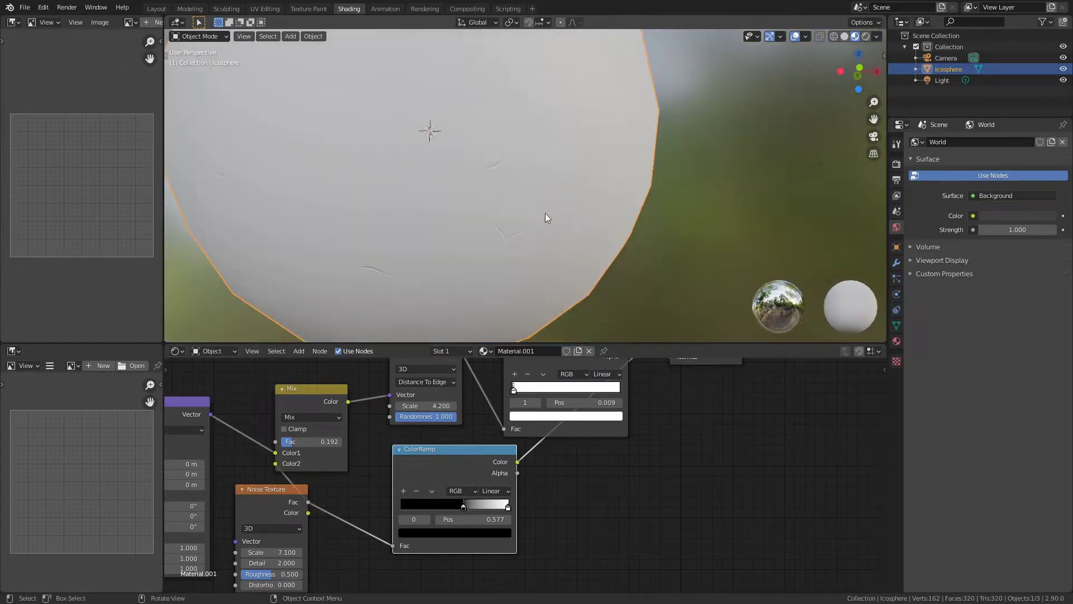
scroll(545, 214, up, 2)
Step: Adjust the colour of the white stop in the bump-strength ColorRamp and check the sphere's surface
click(508, 507)
click(454, 533)
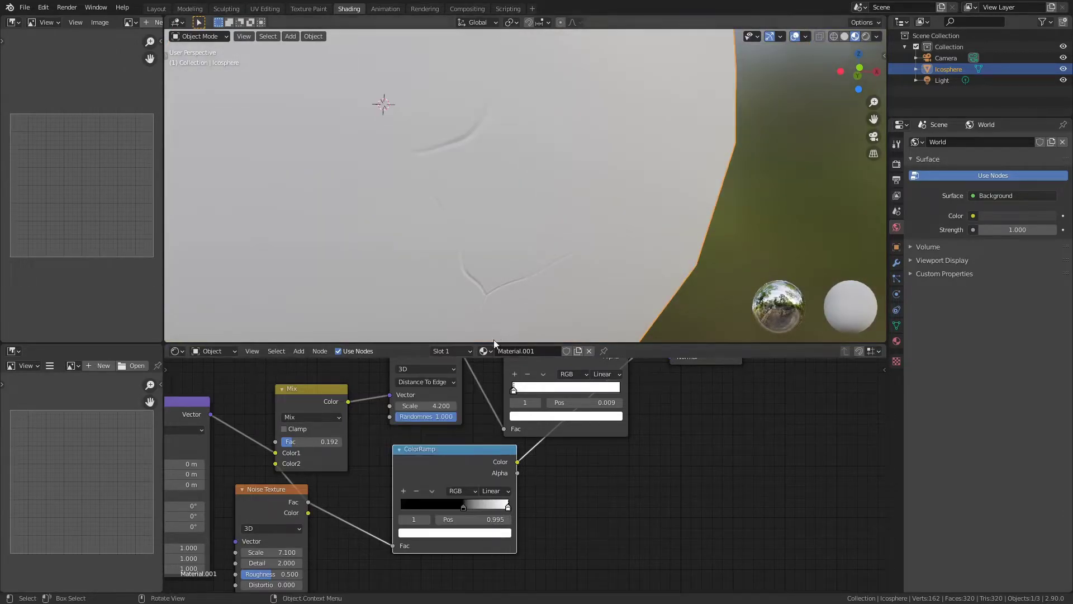
click(454, 532)
drag(491, 397, 489, 405)
middle_drag(667, 161, 568, 98)
scroll(694, 436, down, 5)
Step: Look over the node tree from the Bump node through the Principled BSDF to the math and texture nodes feeding it
middle_drag(662, 495, 527, 568)
scroll(614, 497, up, 1)
middle_drag(639, 469, 639, 531)
scroll(695, 454, up, 2)
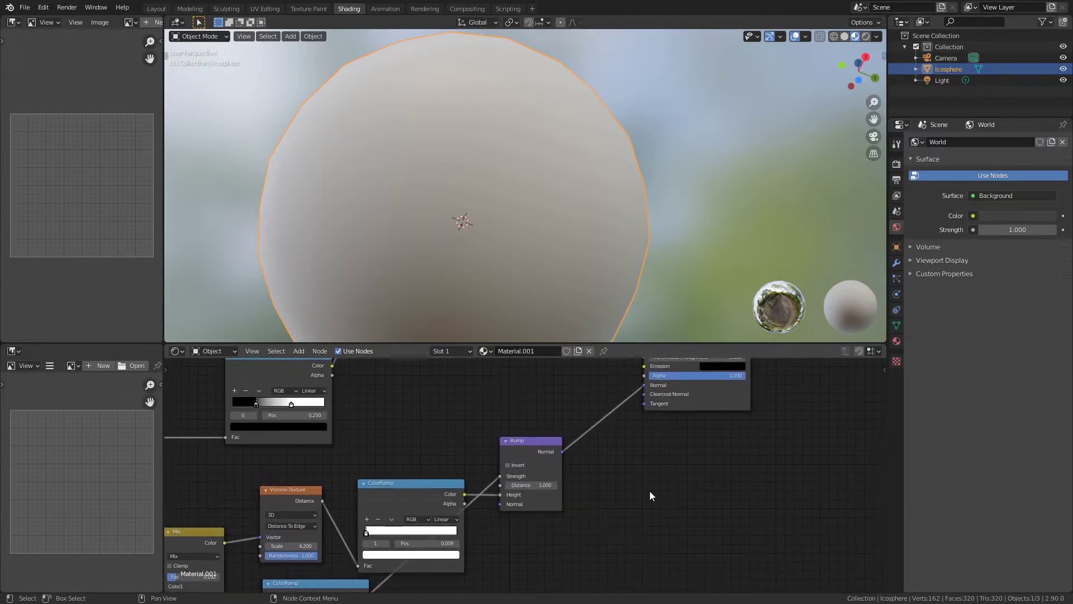
middle_drag(563, 452, 595, 539)
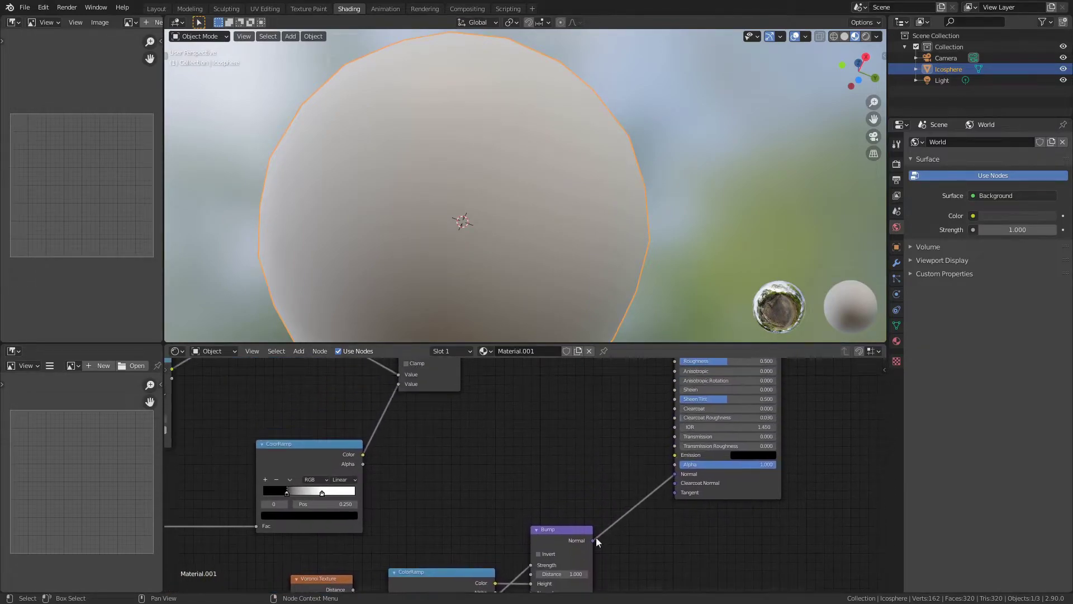
scroll(581, 491, down, 5)
middle_drag(569, 483, 574, 529)
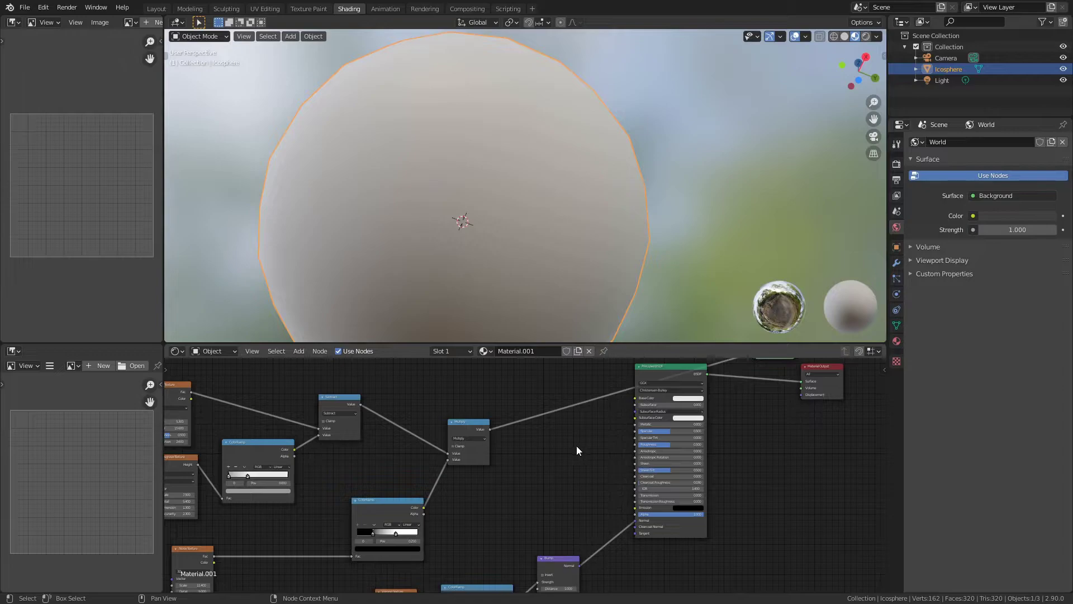
middle_drag(591, 460, 727, 438)
scroll(690, 469, down, 4)
scroll(647, 453, up, 1)
middle_drag(655, 455, 659, 505)
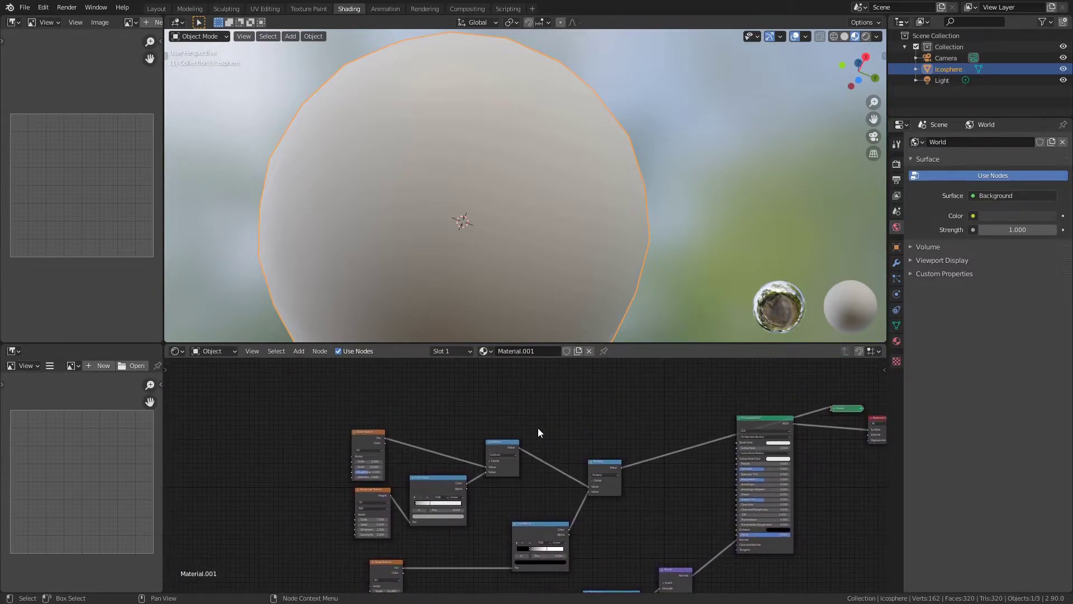
Step: Add another Noise Texture node above the topmost Noise Texture in the tree
scroll(539, 430, up, 4)
middle_drag(544, 430, 624, 470)
key(shift+a)
click(511, 445)
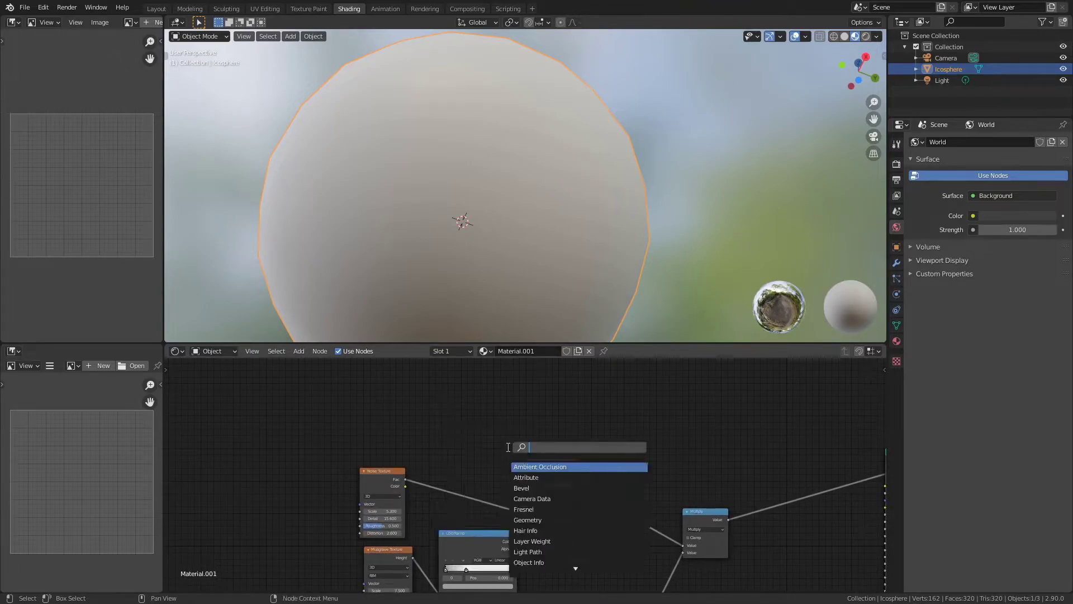
text(NOISE)
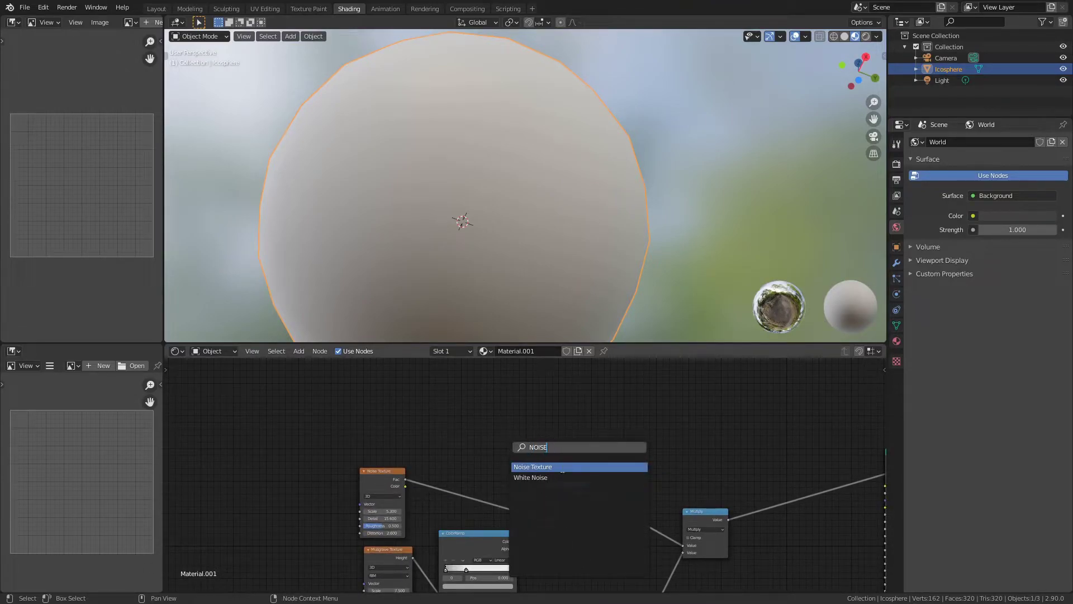
key(Return)
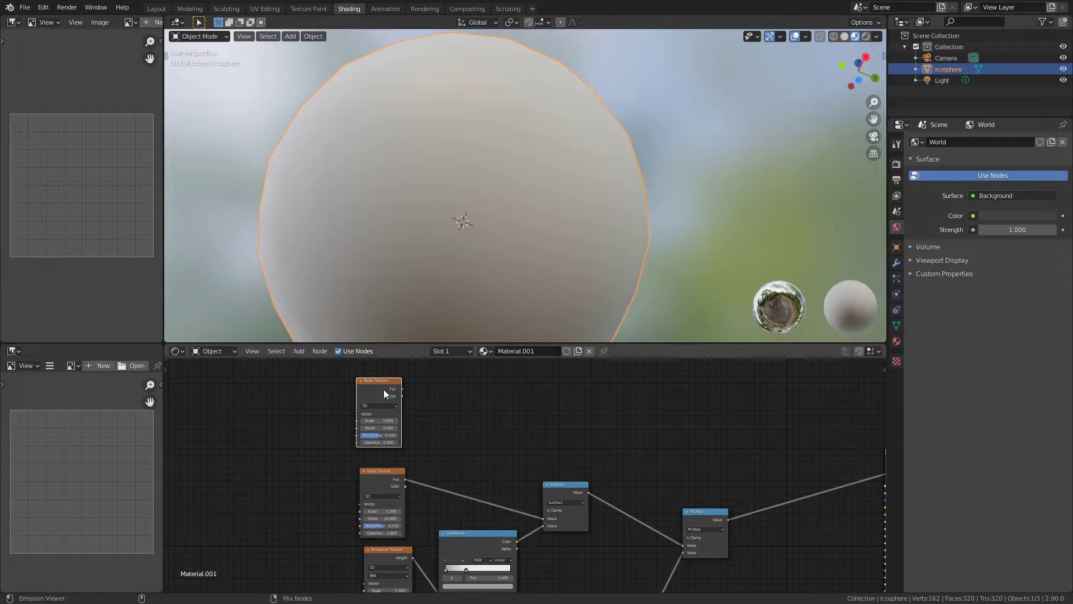
Step: Preview the new Noise Texture on the sphere through the emission viewer and follow its link across the tree
ctrl+shift+click(399, 397)
middle_drag(855, 469, 522, 489)
scroll(793, 454, up, 1)
middle_drag(760, 448, 731, 449)
middle_drag(361, 436, 881, 408)
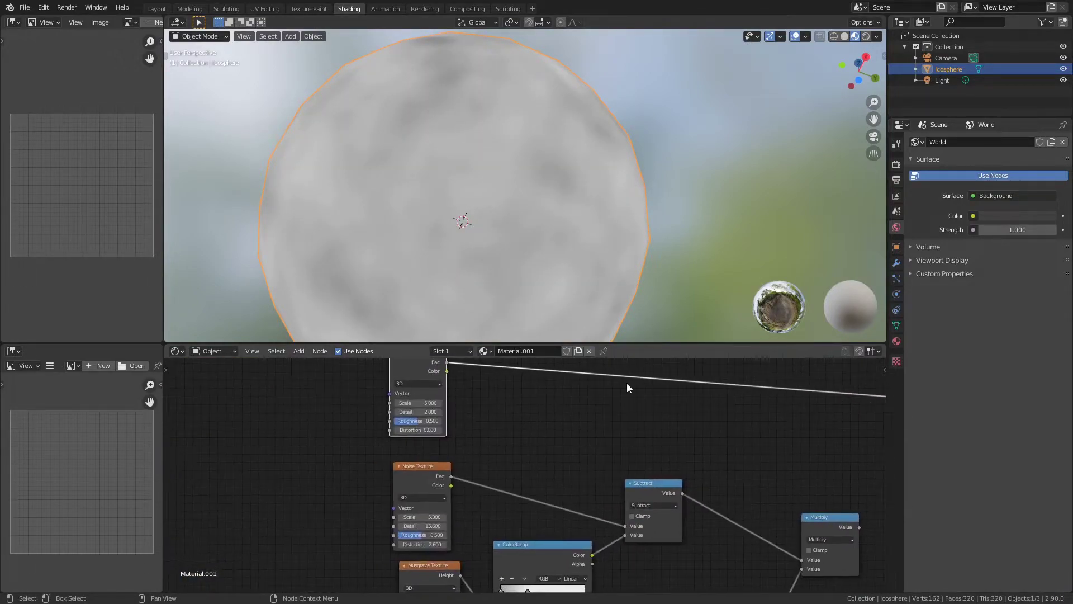
Step: Raise the new Noise Texture's Distortion to 0.1
scroll(626, 383, up, 3)
middle_drag(580, 395, 665, 451)
scroll(665, 451, up, 4)
click(496, 473)
click(496, 473)
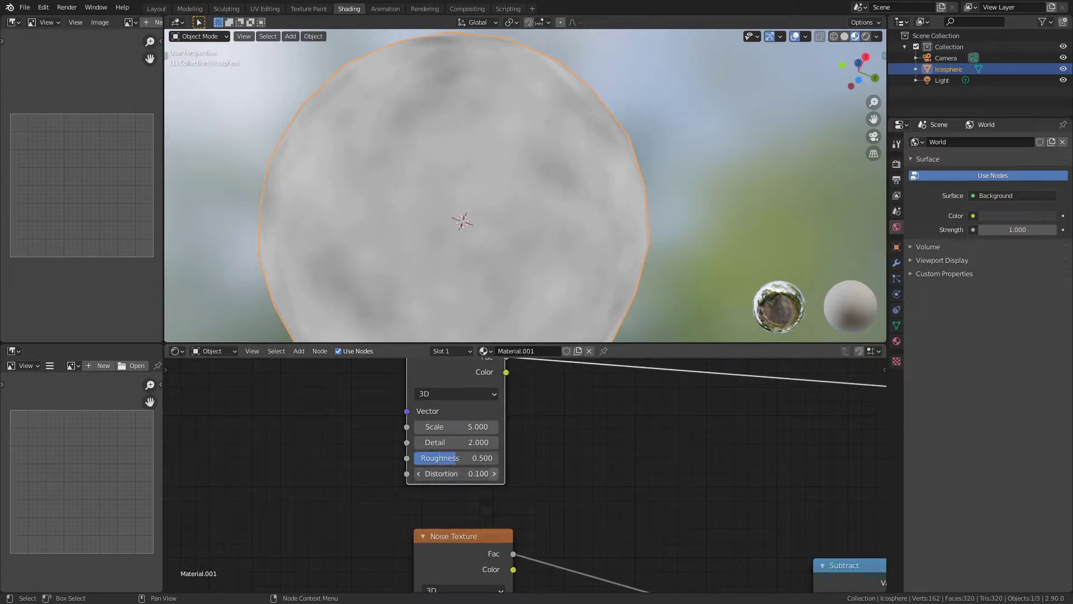
Step: Raise the topmost Noise Texture's Distortion to 0.5 and its Scale to 6.8
click(496, 473)
click(496, 474)
click(496, 473)
drag(436, 426, 486, 426)
middle_drag(597, 432, 548, 484)
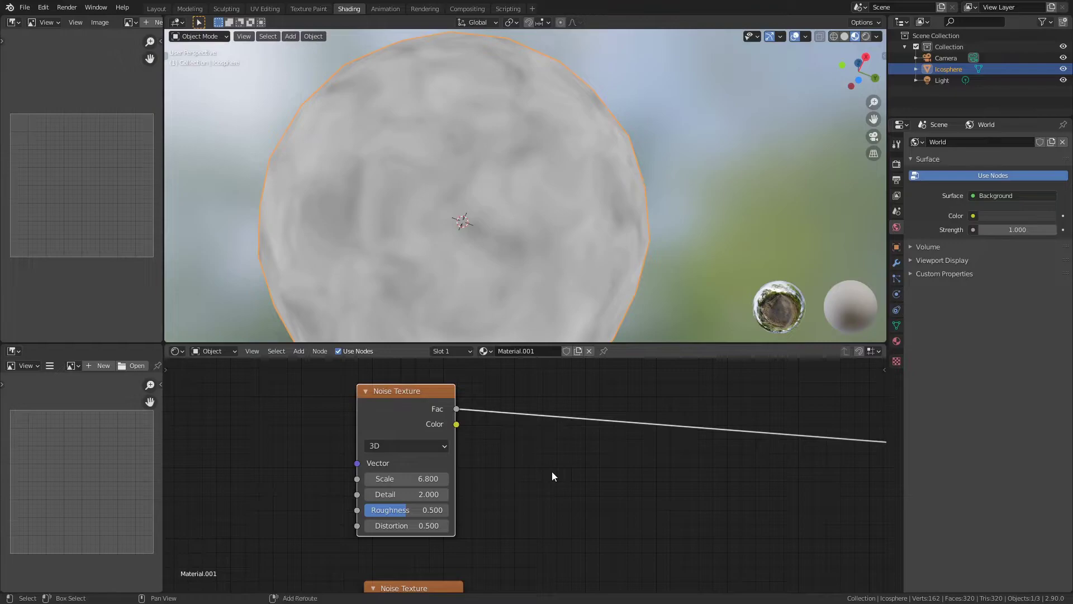
Step: Insert a ColorRamp node on the link leaving the topmost Noise Texture's Fac output
key(shift+a)
click(551, 471)
text(COL)
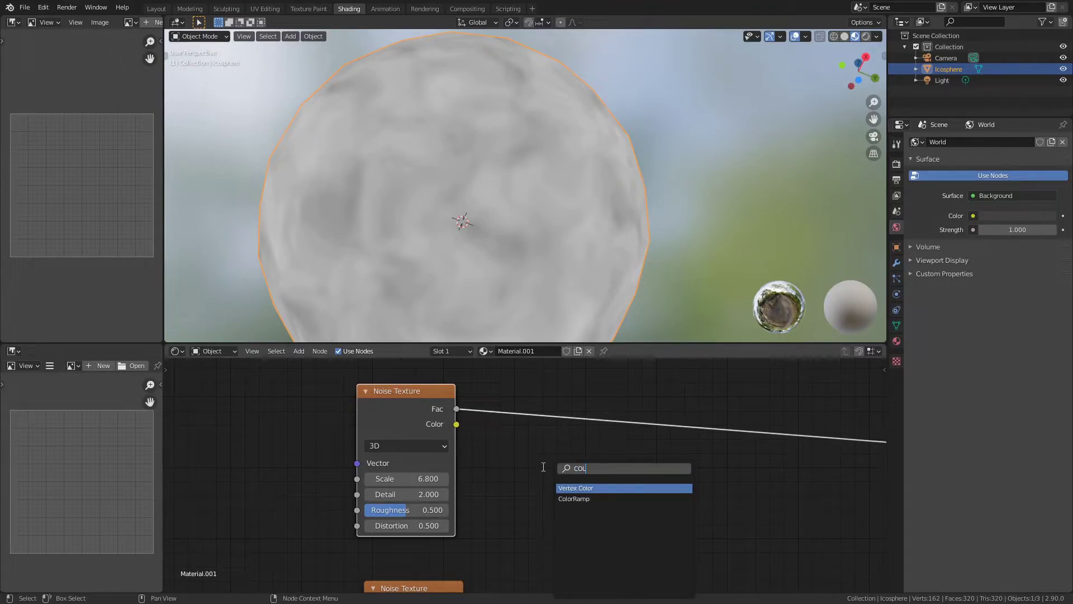
click(574, 498)
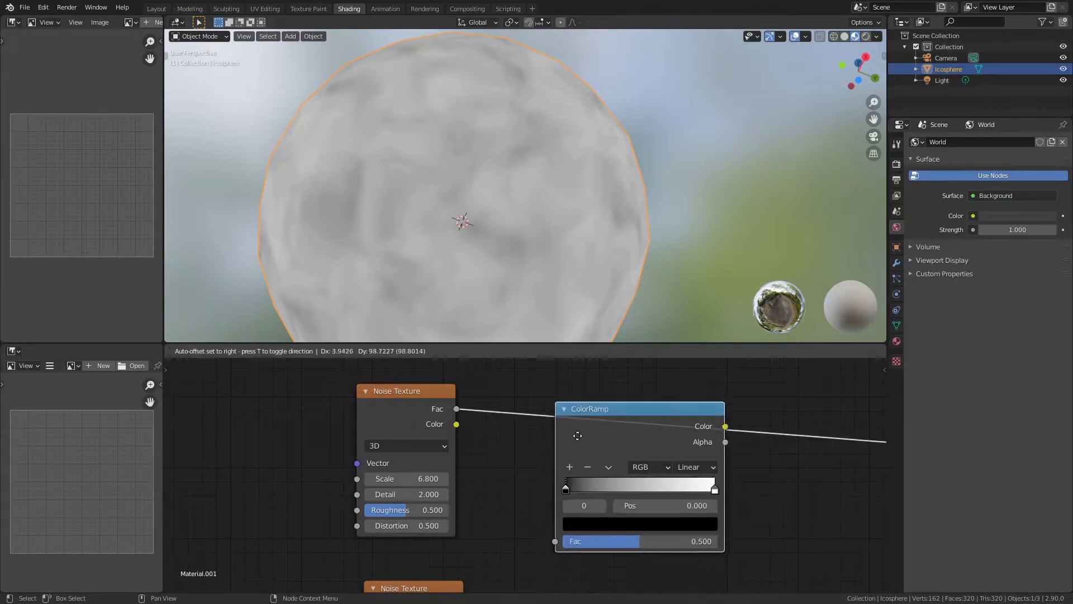
click(593, 478)
Step: Bring the new ColorRamp's stops together into a hard edge, white stop at 0.732, with the Noise Texture's Scale at 10.1
drag(572, 476, 642, 479)
drag(707, 484, 671, 475)
middle_drag(625, 291, 562, 205)
scroll(604, 201, down, 2)
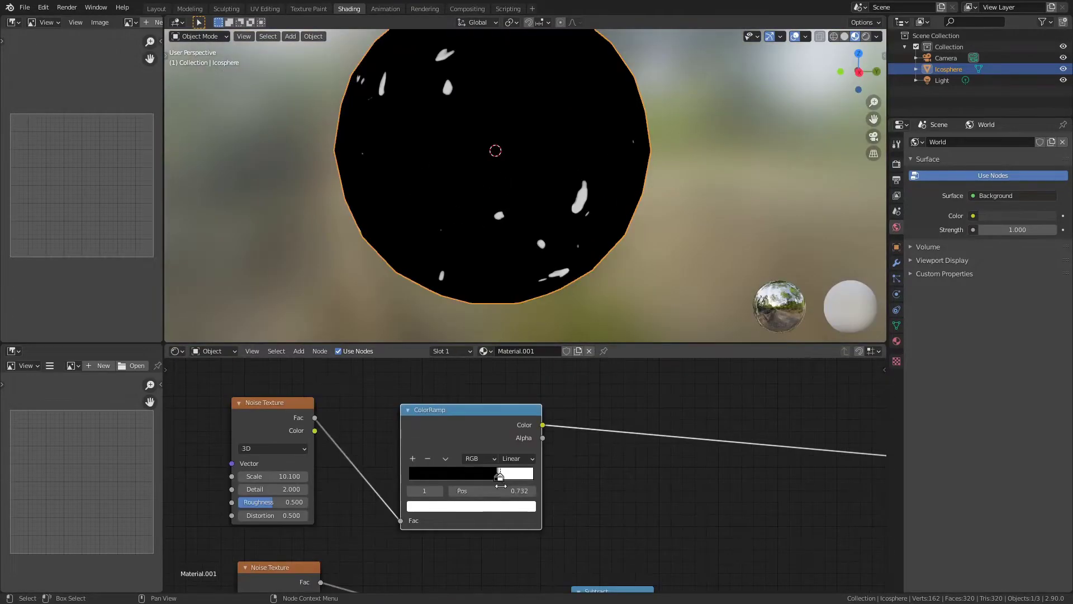
Step: Darken the new ColorRamp's white stop to a grey with a value of 0.408
click(506, 506)
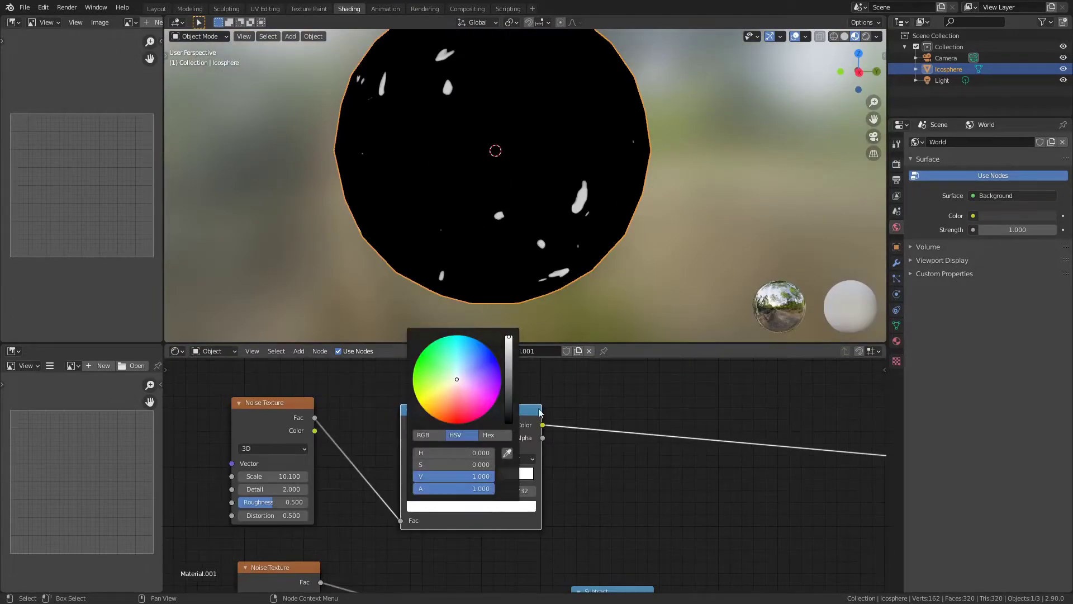
click(532, 506)
drag(511, 361, 510, 388)
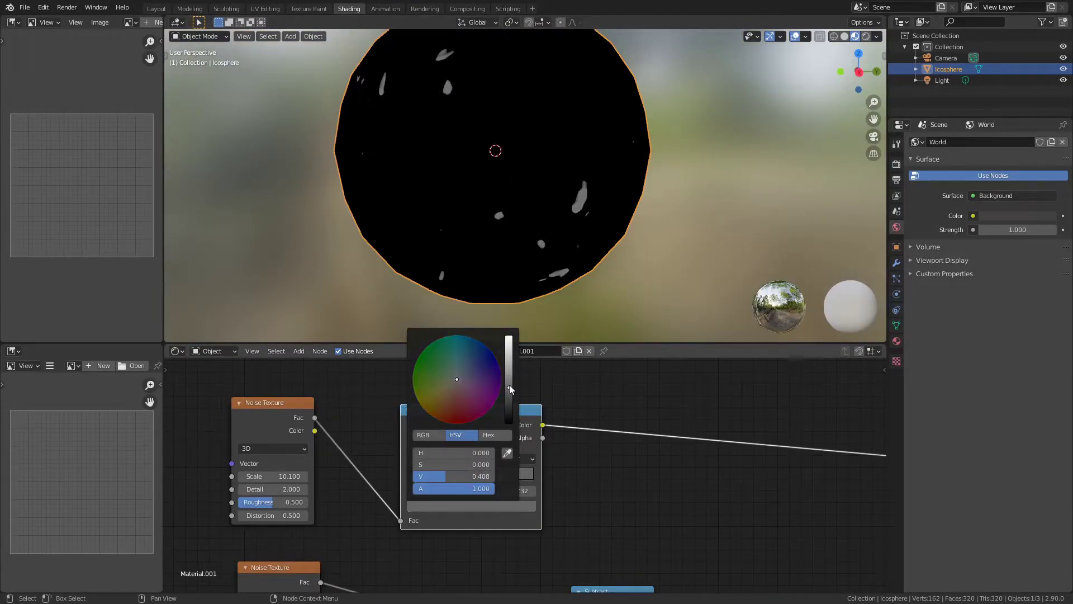
Step: Insert a Math node set to Add on the link between the top ColorRamp and the Viewer
scroll(725, 458, down, 7)
middle_drag(685, 459, 500, 447)
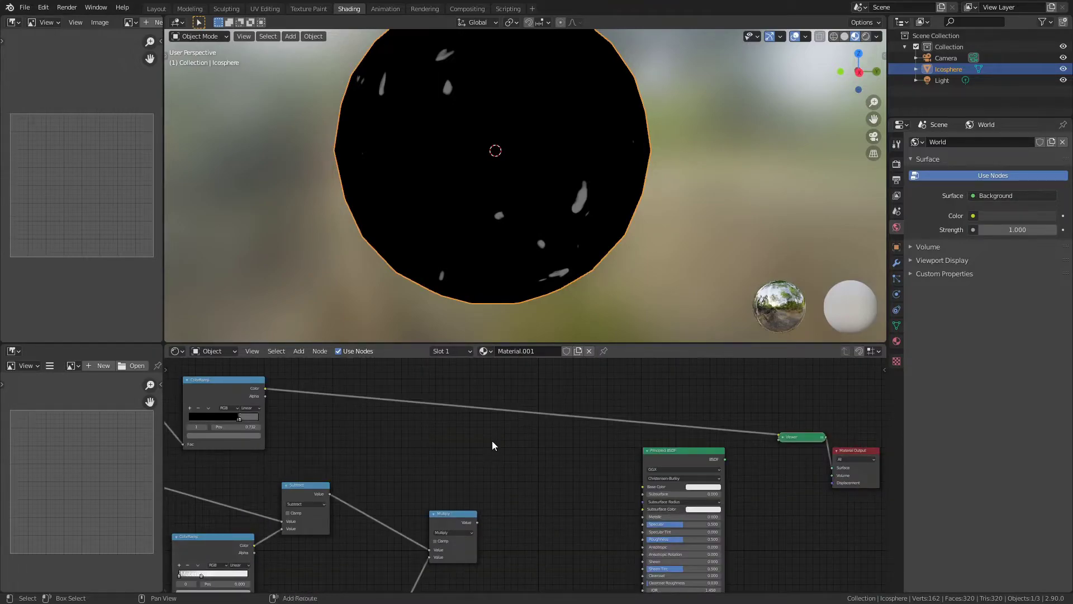
key(shift+a)
click(493, 441)
text(MATH)
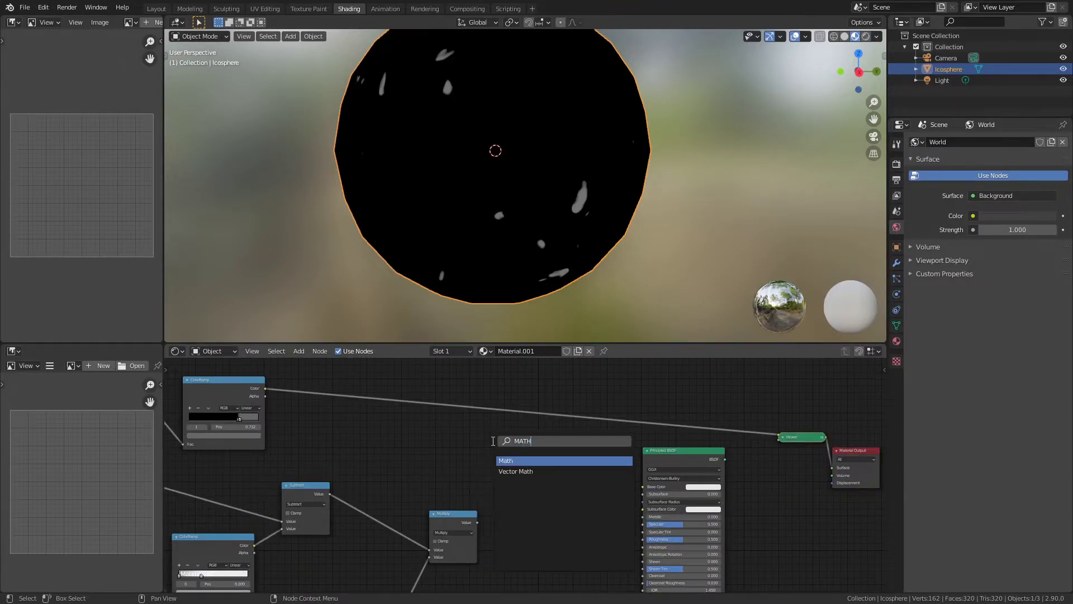
key(Return)
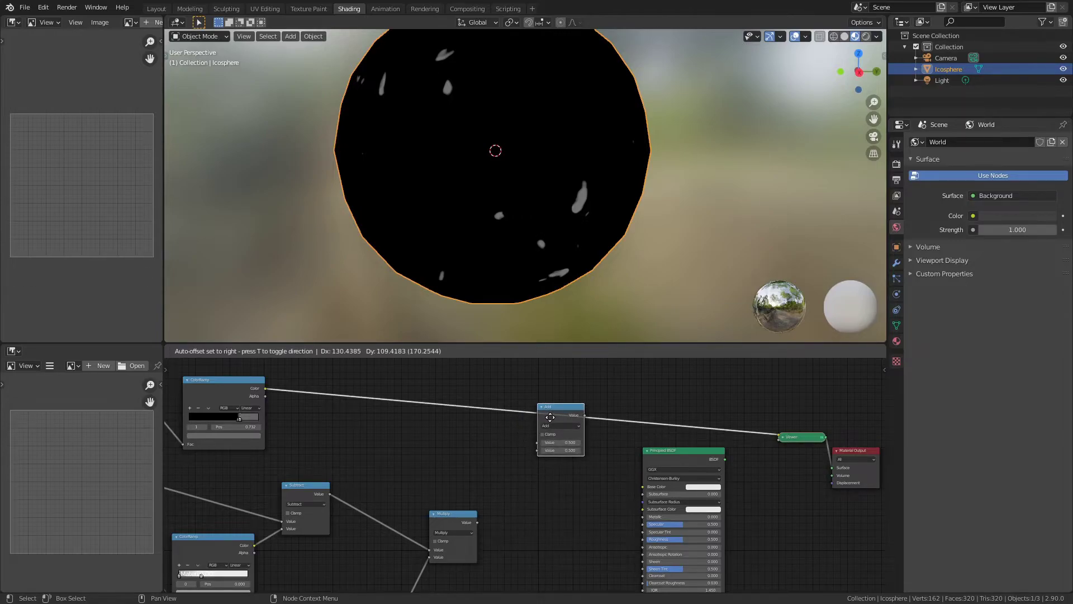
click(561, 430)
drag(561, 409, 585, 434)
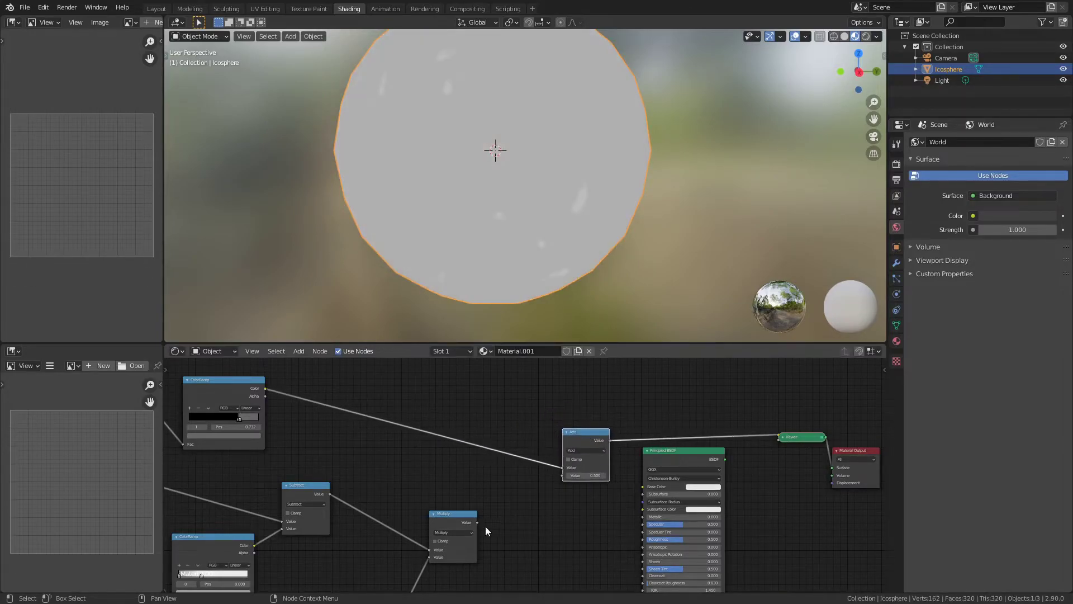
Step: Link the Multiply node's output to the Add node's second value and check the combined pattern on the sphere
drag(477, 522, 485, 516)
drag(561, 475, 561, 476)
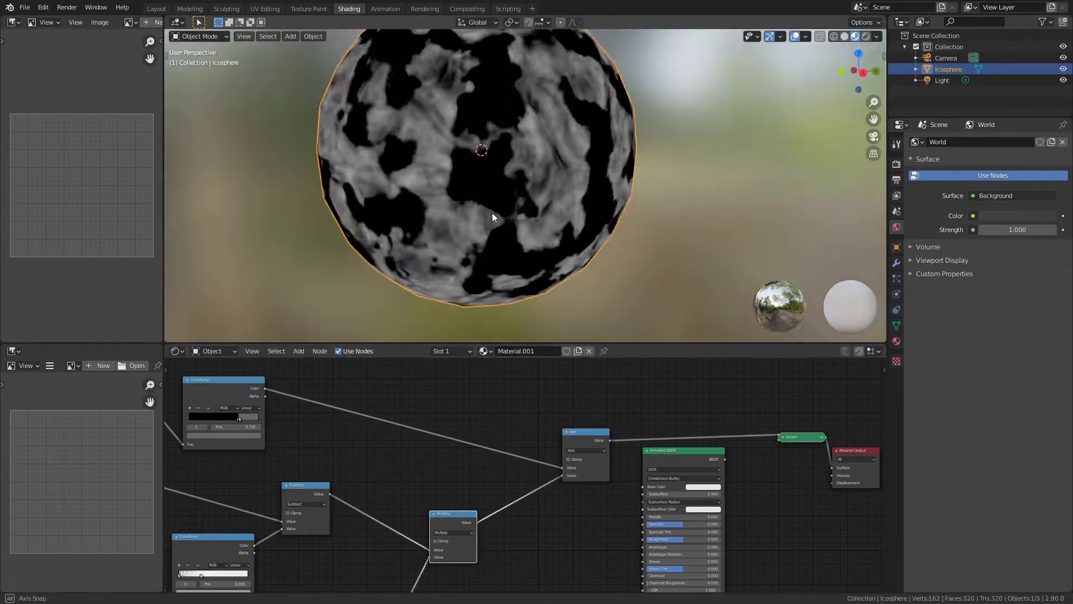
mouse_move(492, 217)
middle_down()
mouse_move(575, 252)
mouse_move(492, 239)
mouse_move(474, 223)
middle_up()
scroll(526, 219, up, 4)
Step: Increase the topmost Noise Texture's Scale to 16.7
middle_drag(281, 447, 653, 462)
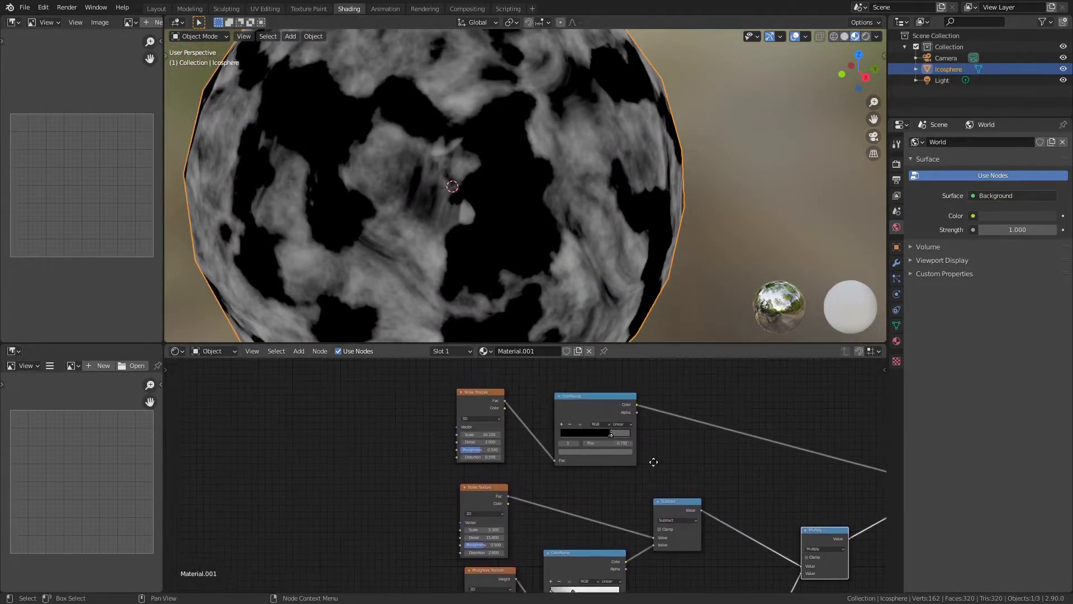
scroll(543, 418, up, 2)
drag(447, 440, 559, 440)
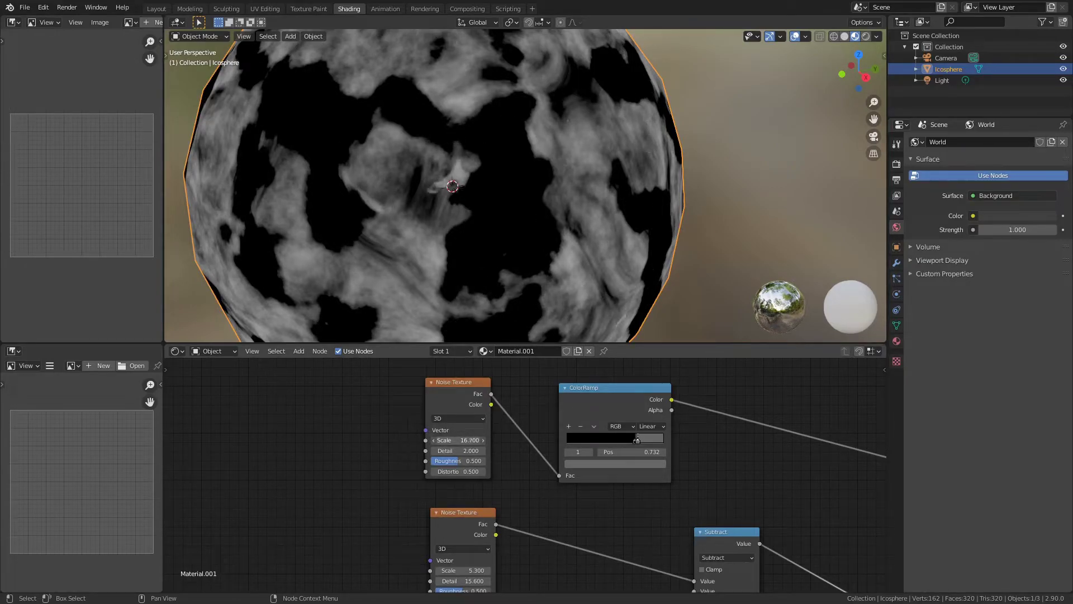
Step: Look over the node tree from the noise and Musgrave textures through the math nodes to the Principled BSDF
middle_drag(604, 510, 529, 366)
scroll(508, 526, up, 4)
scroll(508, 526, down, 7)
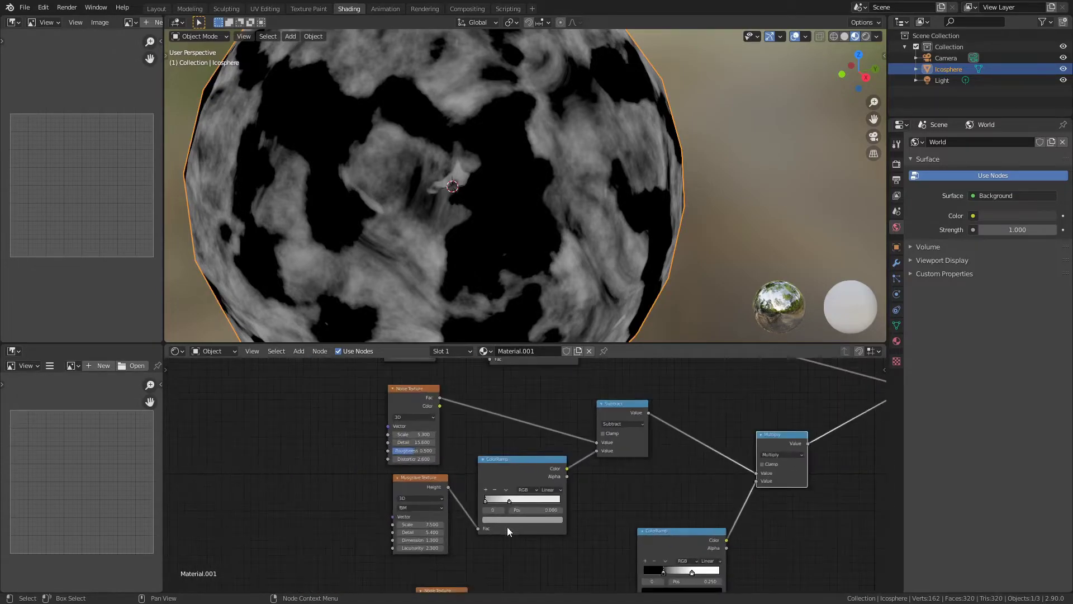
scroll(507, 526, up, 6)
scroll(573, 524, down, 12)
middle_drag(630, 482, 488, 445)
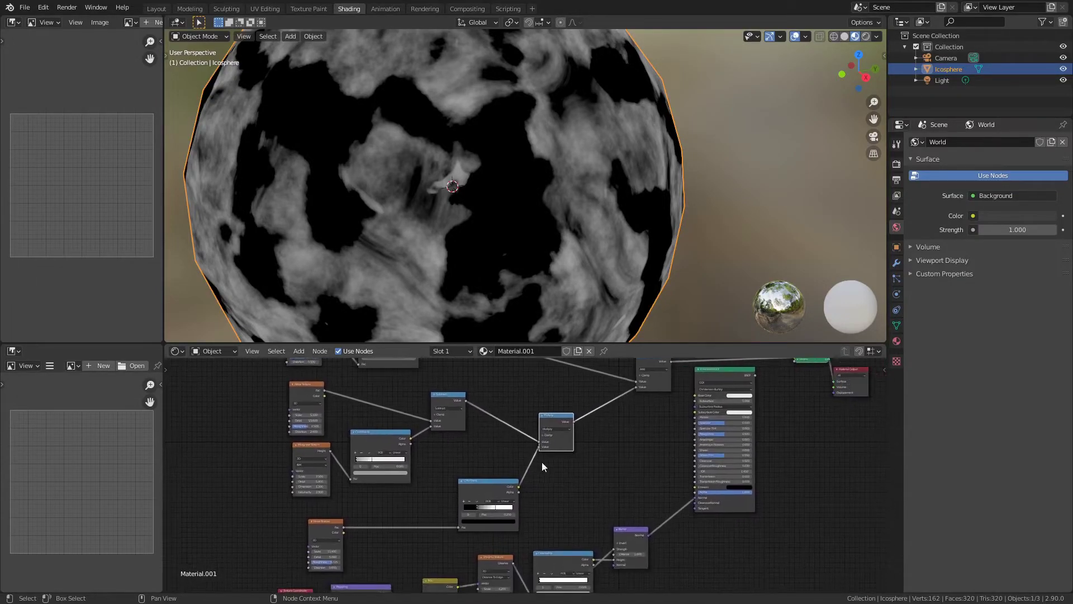
middle_drag(544, 467, 570, 510)
scroll(351, 436, up, 2)
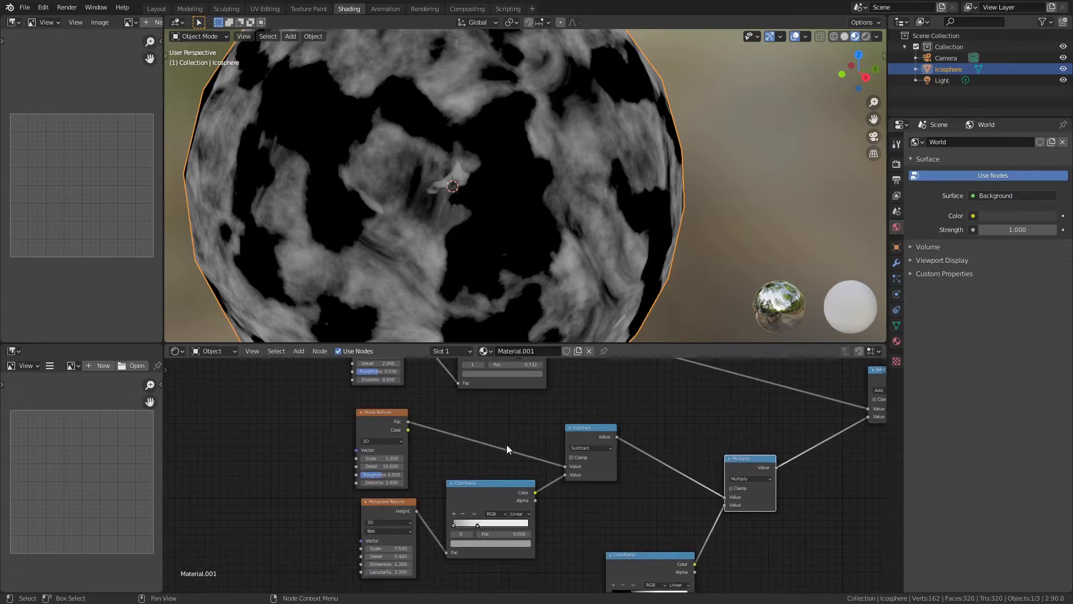
scroll(508, 448, down, 4)
scroll(421, 456, up, 2)
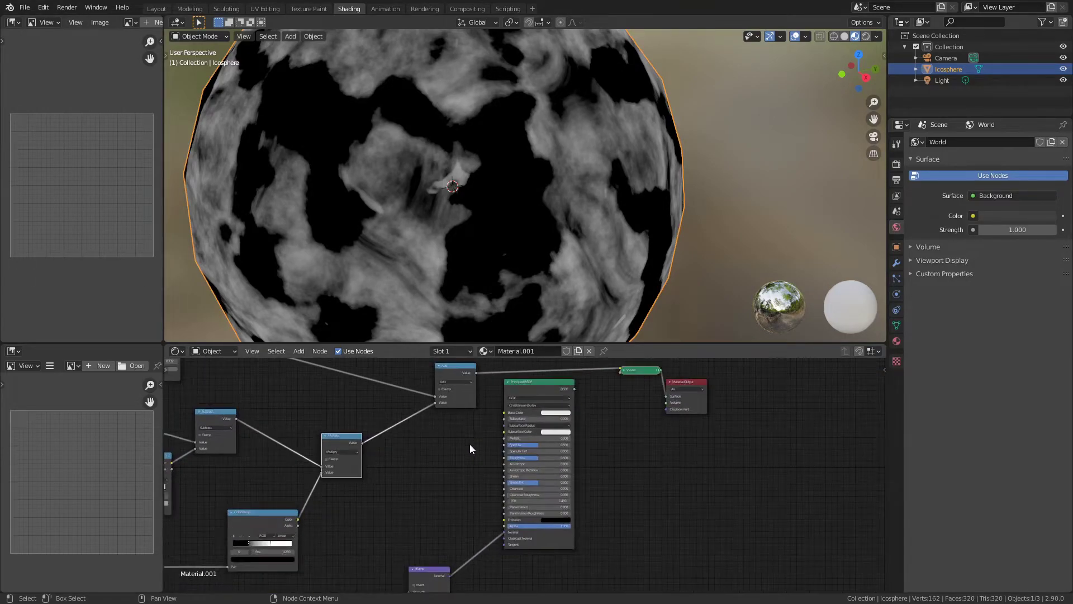
Step: Move the Add node down level with the Multiply node and link its output to the Principled BSDF's Roughness
scroll(464, 389, up, 3)
drag(503, 420, 479, 497)
scroll(581, 405, up, 3)
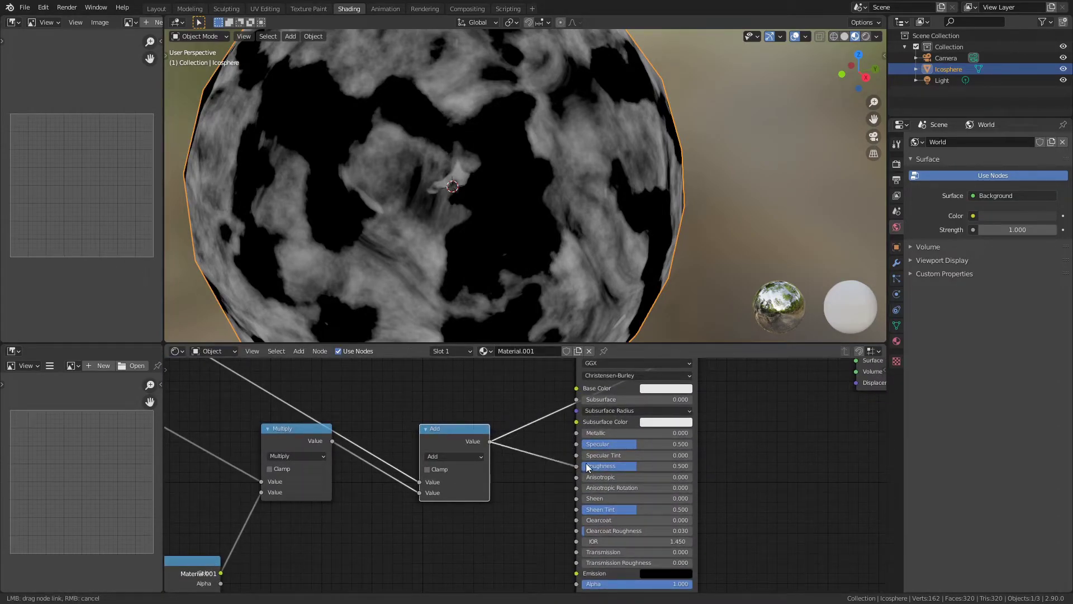
drag(587, 467, 586, 467)
Step: Link the Principled BSDF to the Material Output's Surface and view the shaded sphere from another side
scroll(633, 457, down, 1)
drag(580, 417, 697, 426)
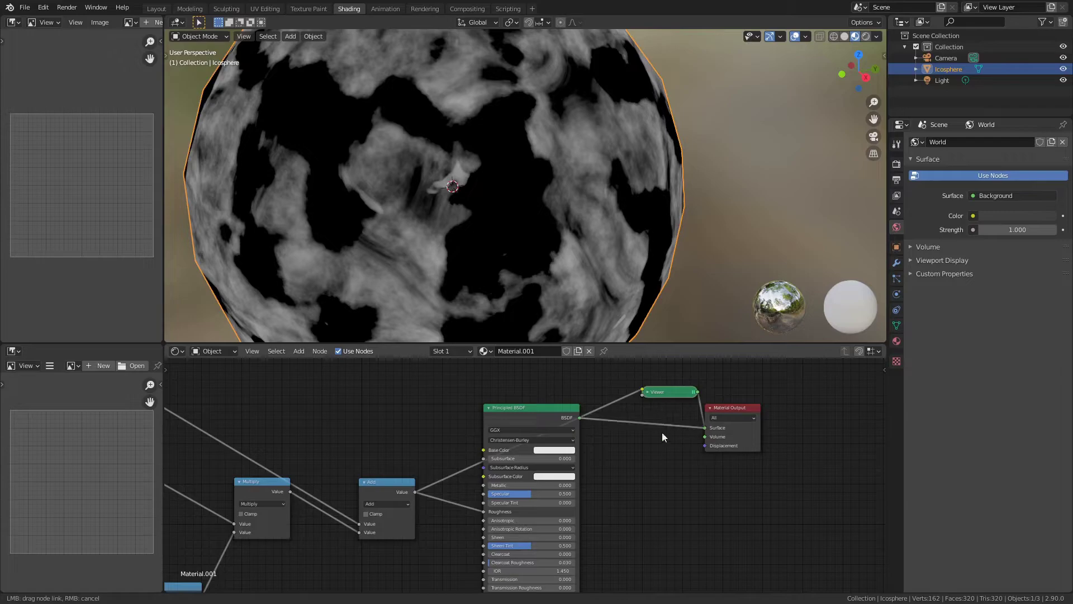
middle_drag(459, 188, 609, 168)
Step: Set the Principled BSDF's Base Color to black and inspect the reflections around the sphere
click(555, 450)
drag(602, 341, 602, 392)
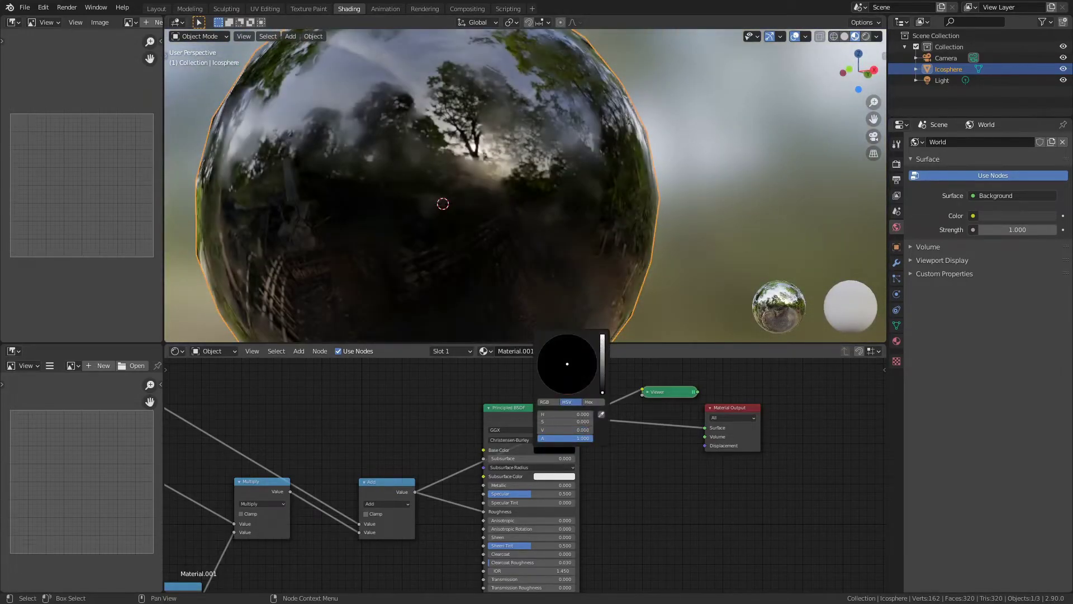
middle_drag(631, 203, 579, 168)
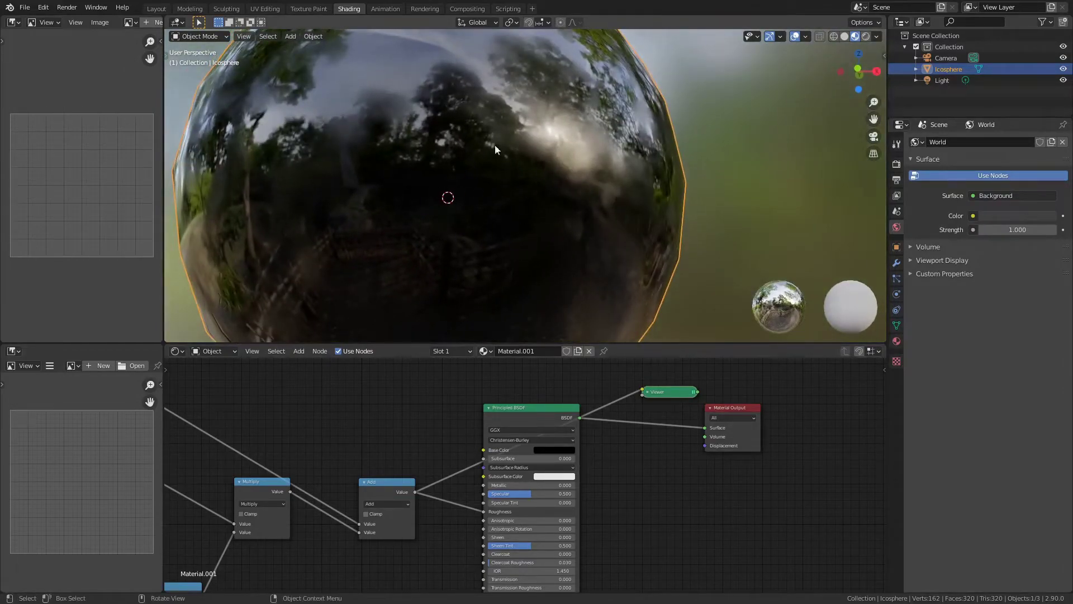
Step: Insert a ColorRamp node between the Add node and the Principled BSDF's Roughness input
middle_drag(611, 522, 721, 498)
scroll(703, 429, up, 4)
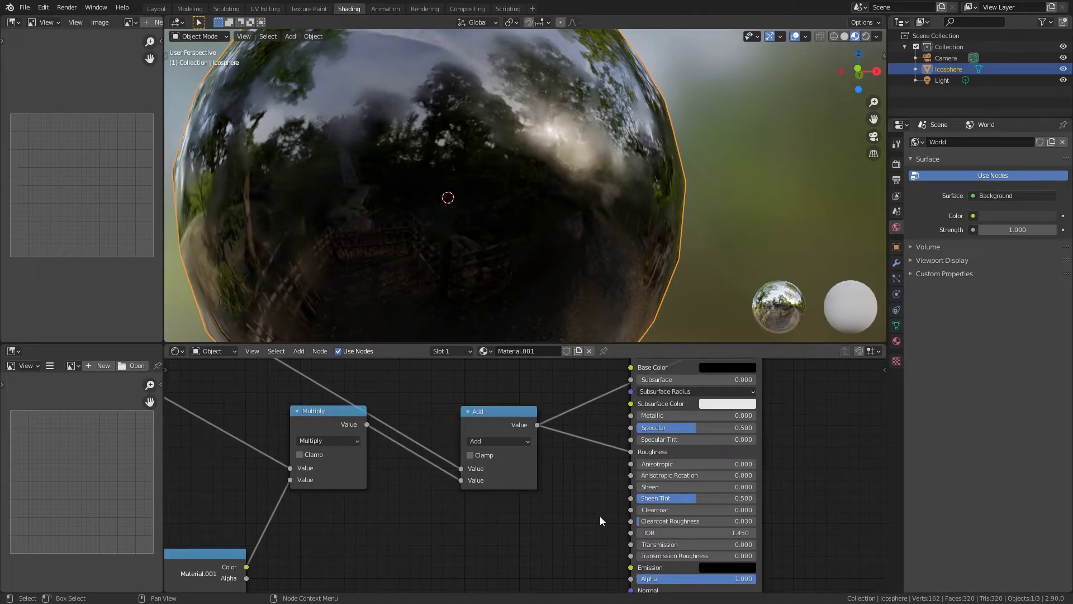
key(shift+a)
click(590, 478)
text(c)
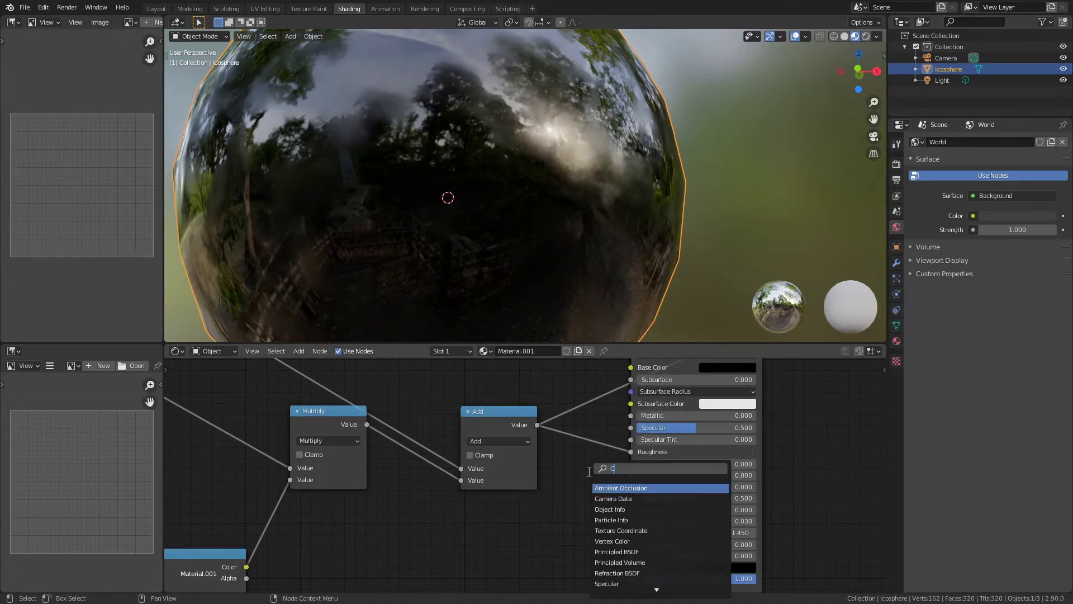
text(OLO)
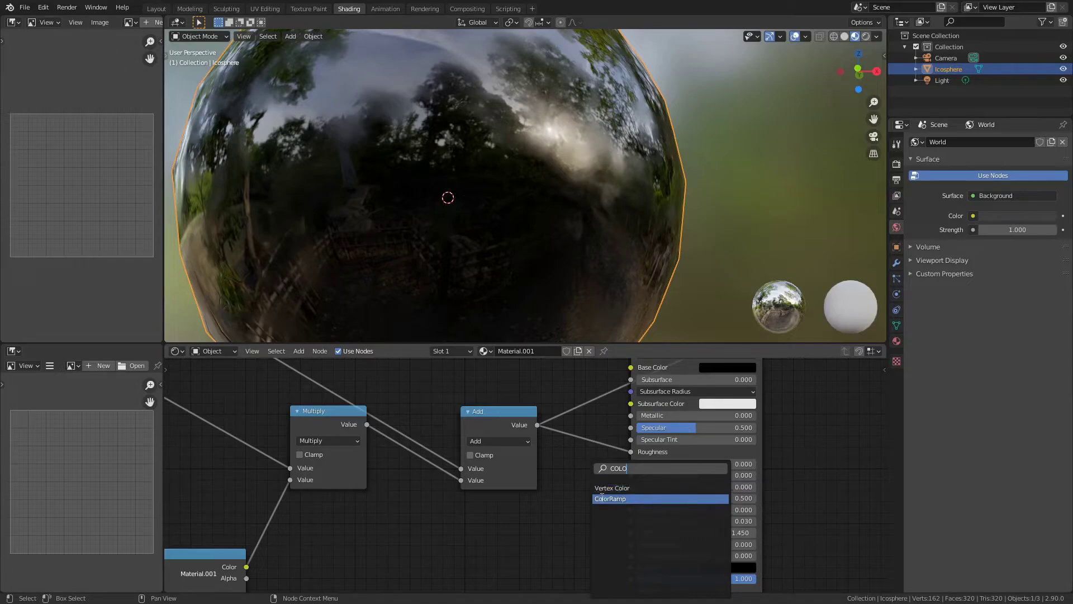
click(609, 498)
click(610, 499)
Step: Review the texture, ColorRamp and math nodes feeding the Roughness, and examine the reflections across the sphere
scroll(363, 448, down, 8)
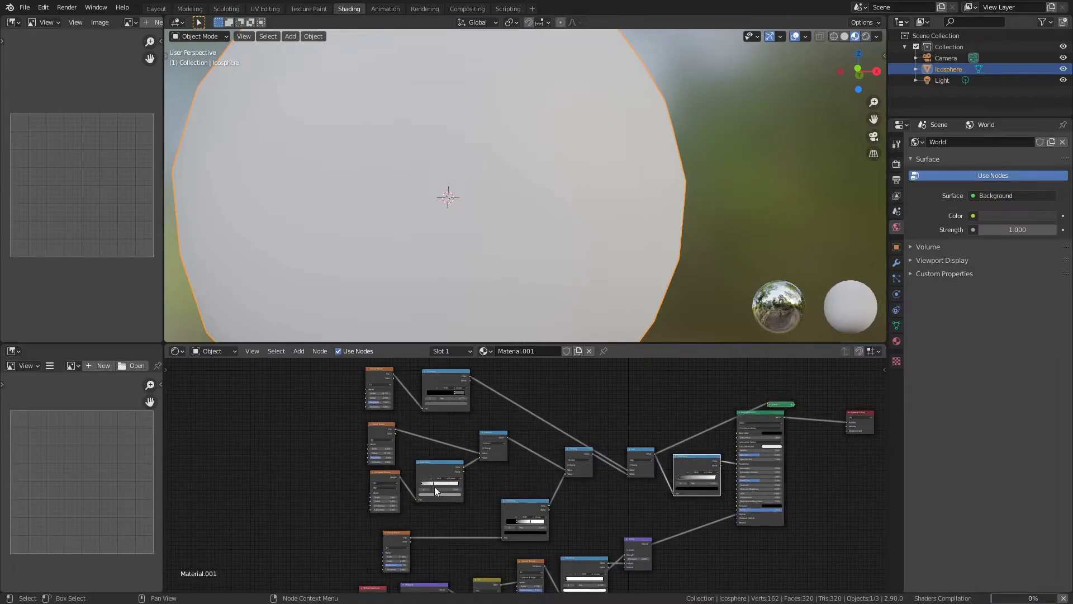
middle_drag(503, 447, 594, 517)
scroll(564, 518, up, 5)
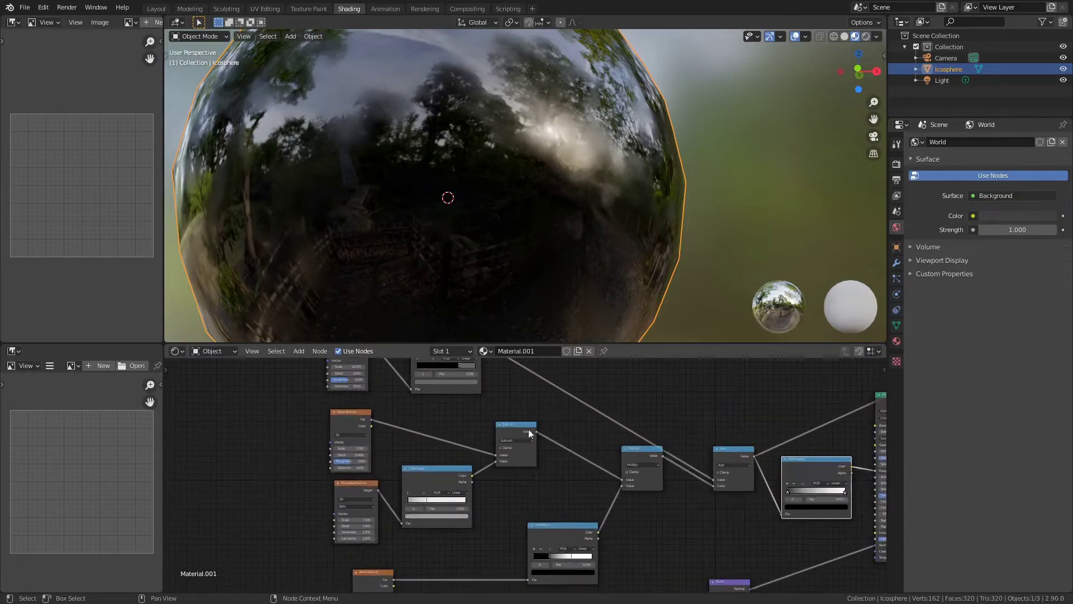
scroll(616, 490, up, 1)
middle_drag(524, 461, 538, 534)
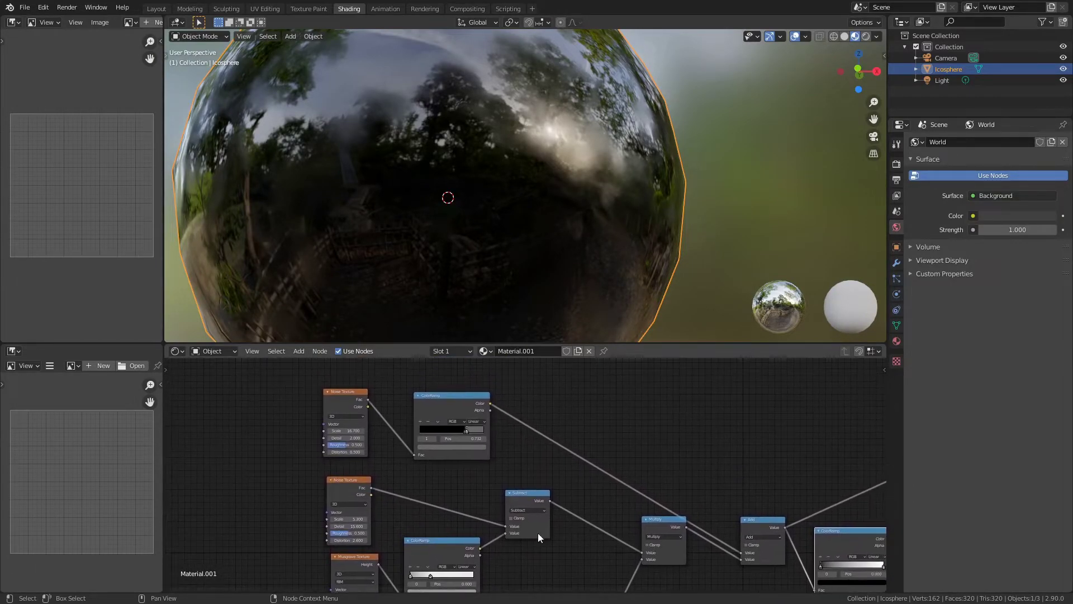
scroll(717, 475, down, 3)
scroll(556, 473, up, 3)
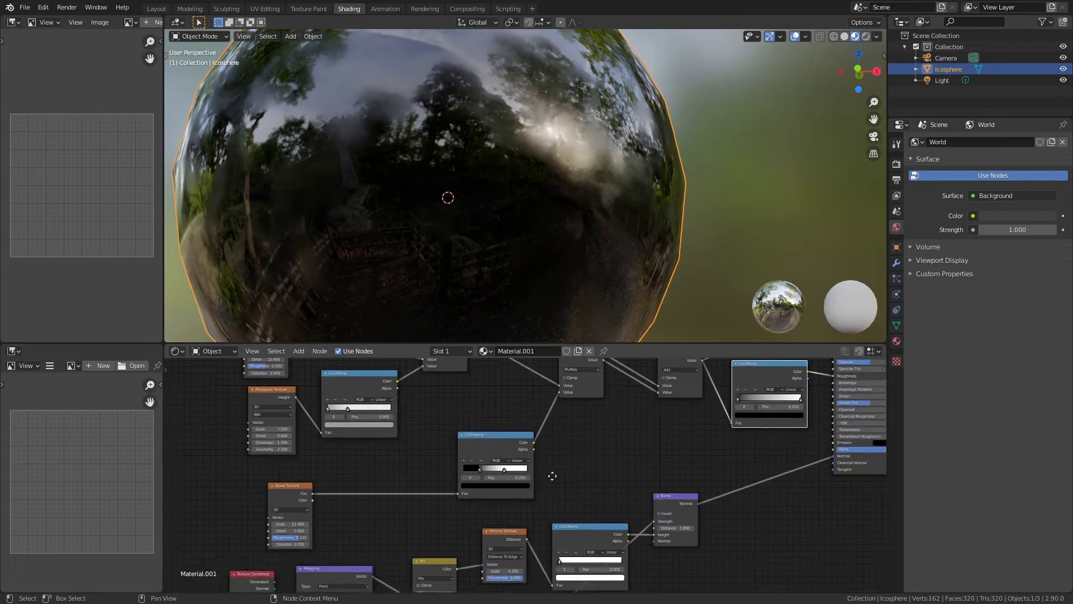
middle_drag(773, 422, 728, 555)
scroll(628, 495, down, 2)
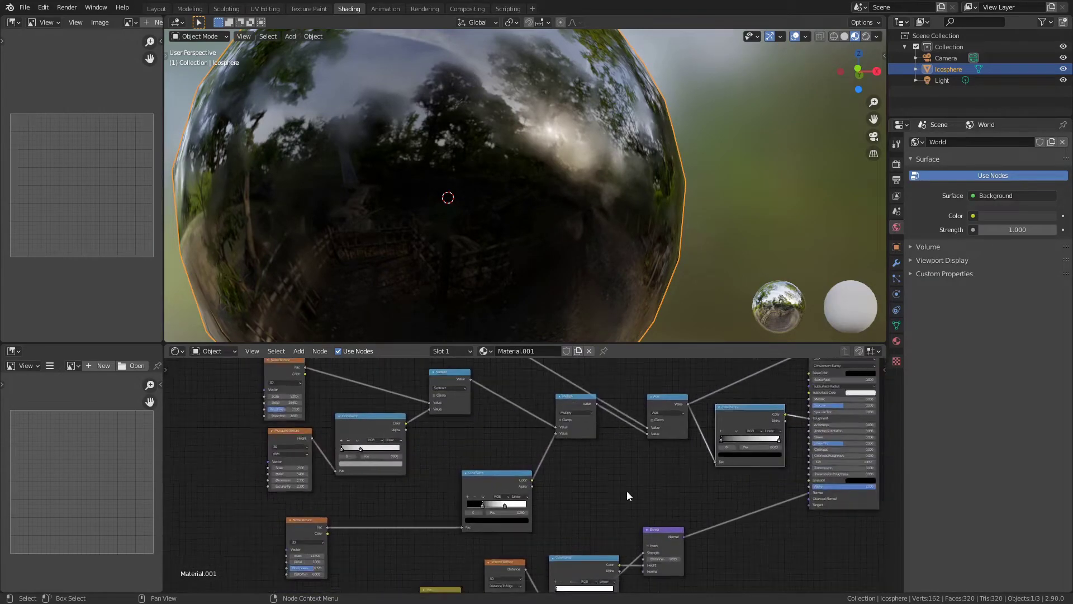
middle_drag(607, 501, 608, 549)
middle_drag(448, 403, 505, 410)
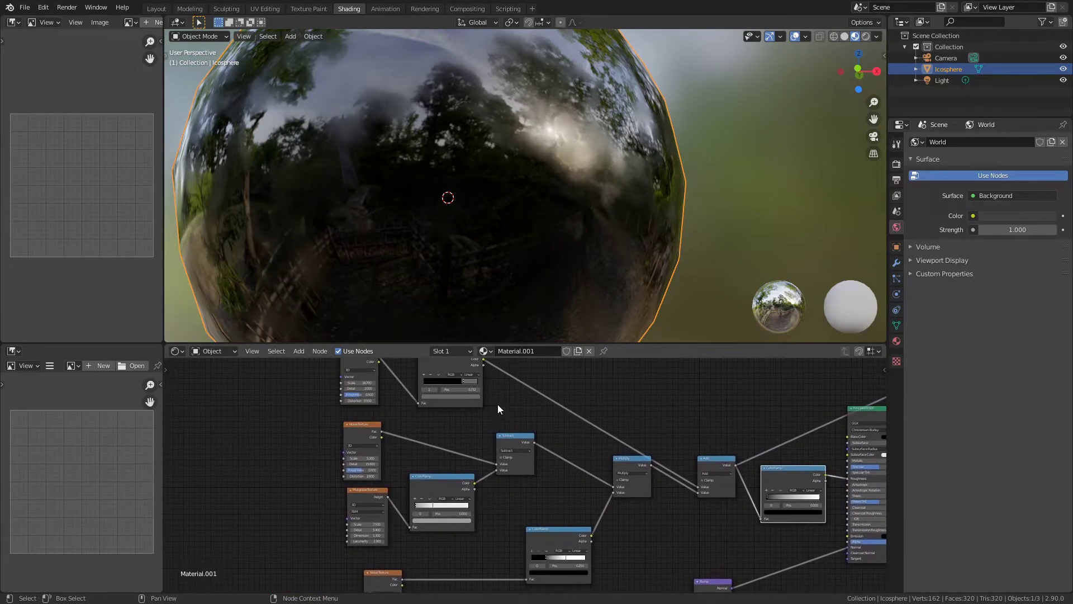
scroll(372, 447, up, 2)
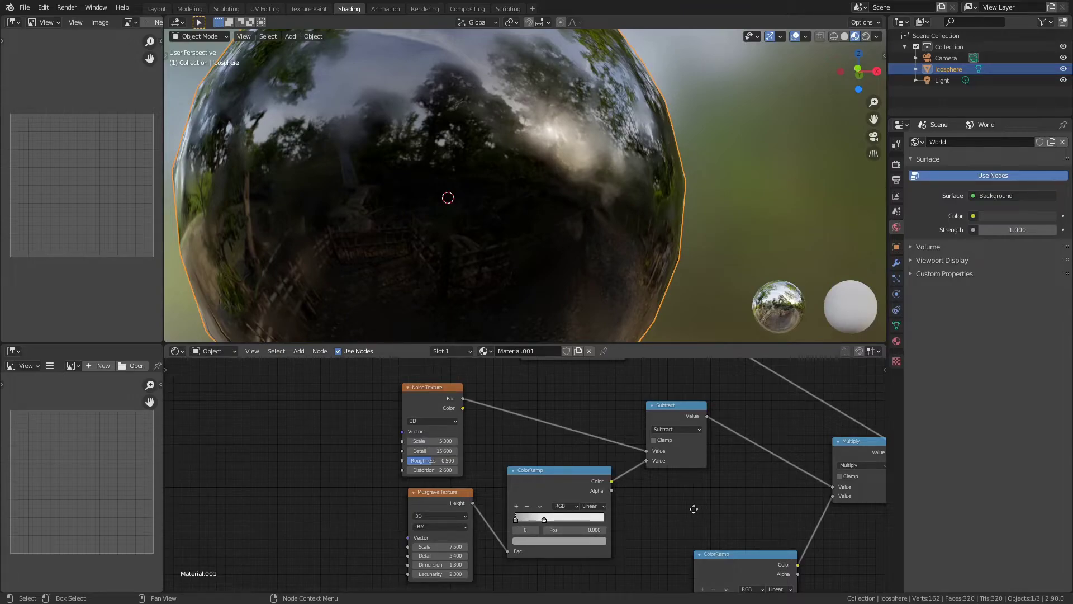
middle_drag(694, 508, 494, 528)
scroll(518, 520, down, 3)
middle_drag(676, 463, 504, 433)
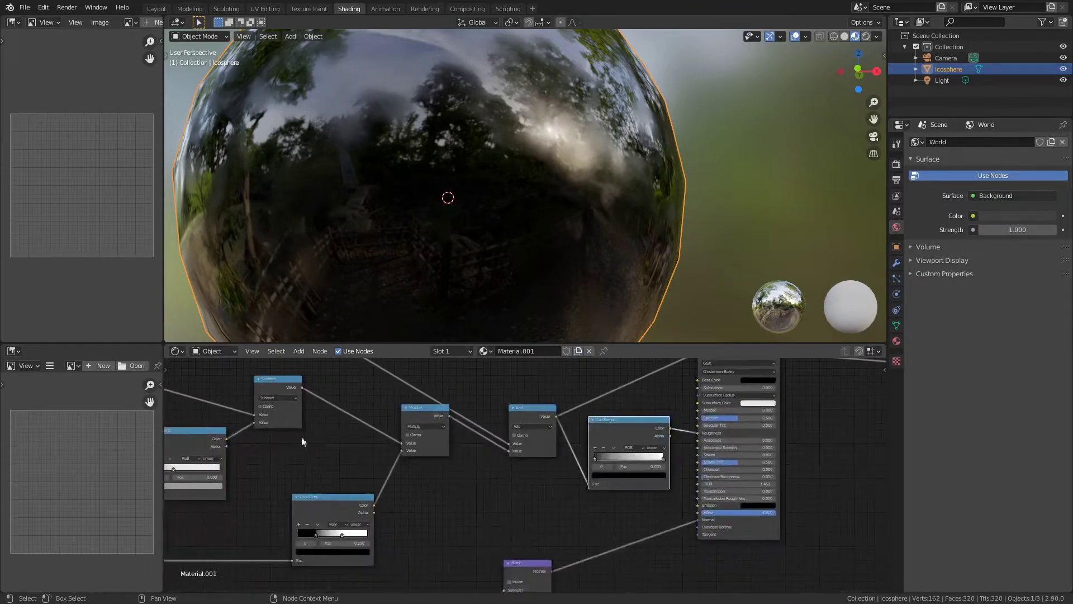
middle_drag(470, 183, 592, 187)
middle_drag(538, 238, 540, 199)
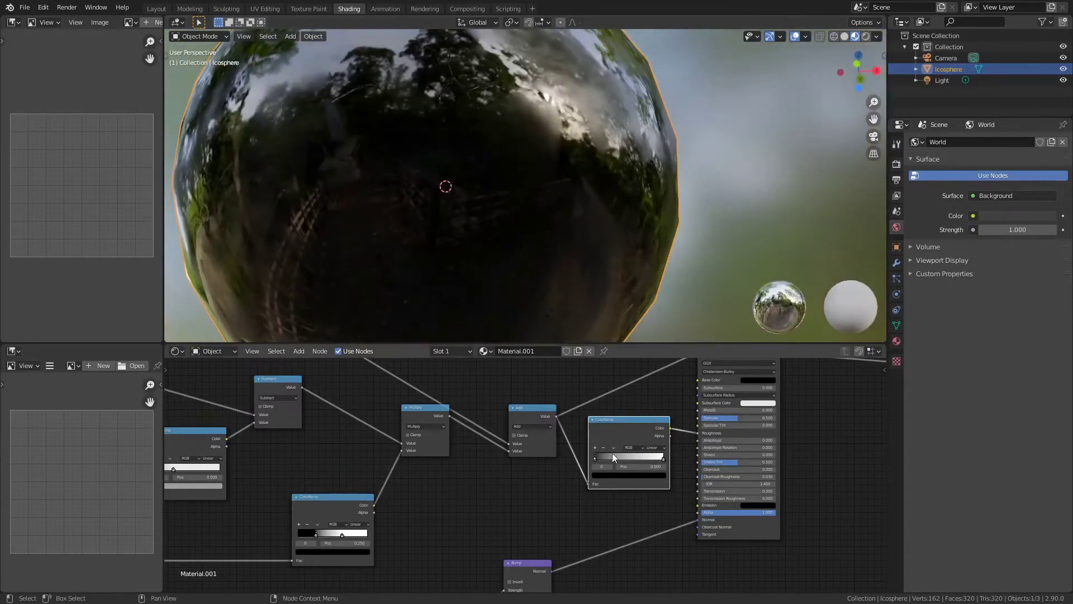
Step: Lighten the black stop of the ColorRamp feeding Roughness to a value of 0.720 and darken its white stop to grey
middle_drag(667, 545, 569, 520)
scroll(603, 445, up, 7)
middle_drag(604, 447, 667, 500)
scroll(561, 474, up, 4)
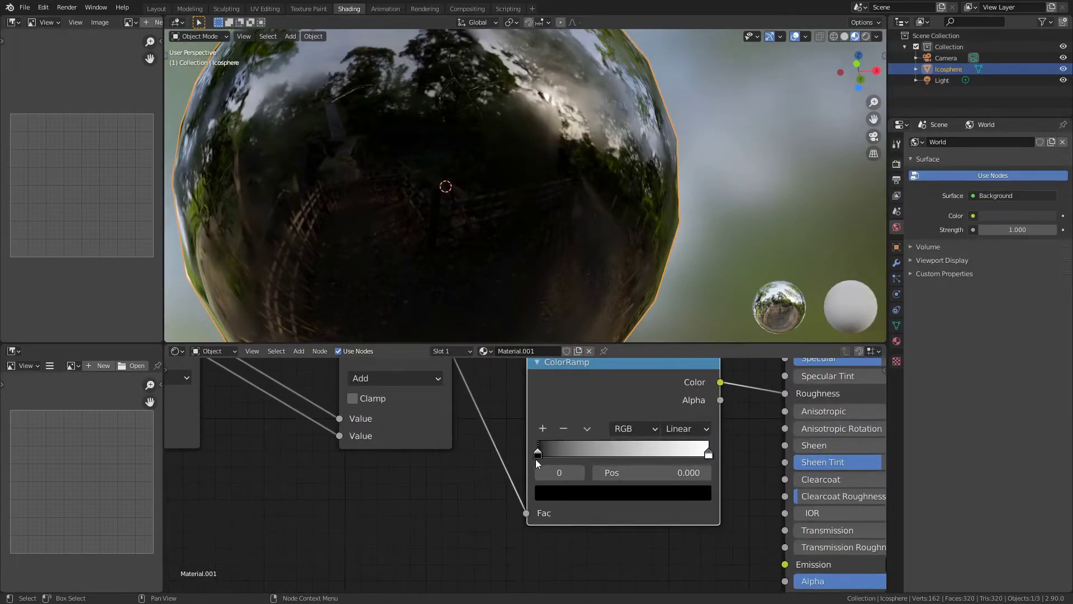
mouse_move(537, 453)
mouse_down()
mouse_move(565, 451)
mouse_move(535, 449)
mouse_up()
click(599, 489)
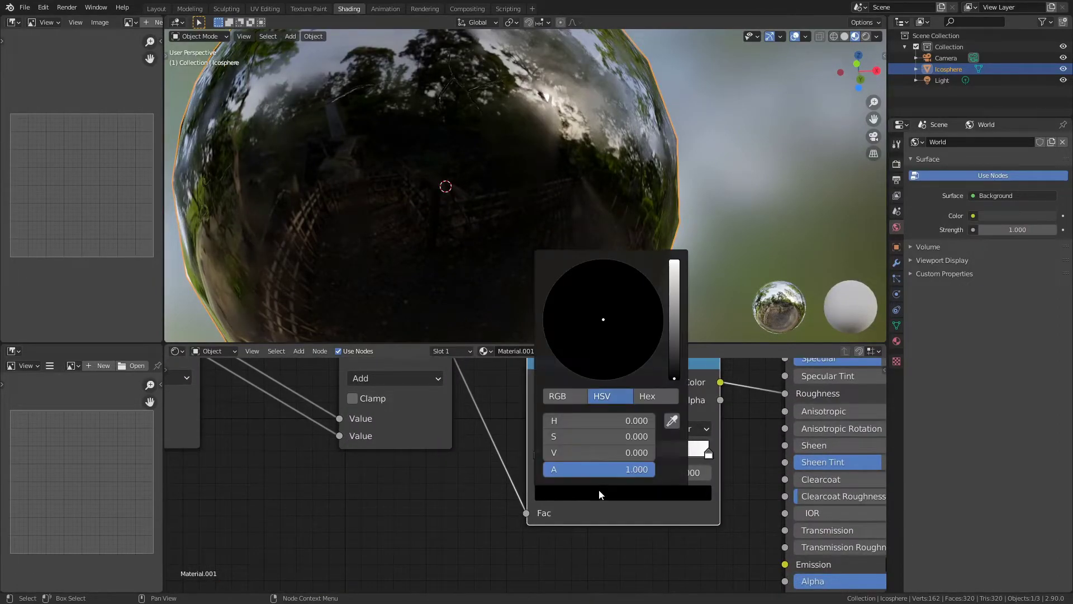
drag(674, 378, 674, 292)
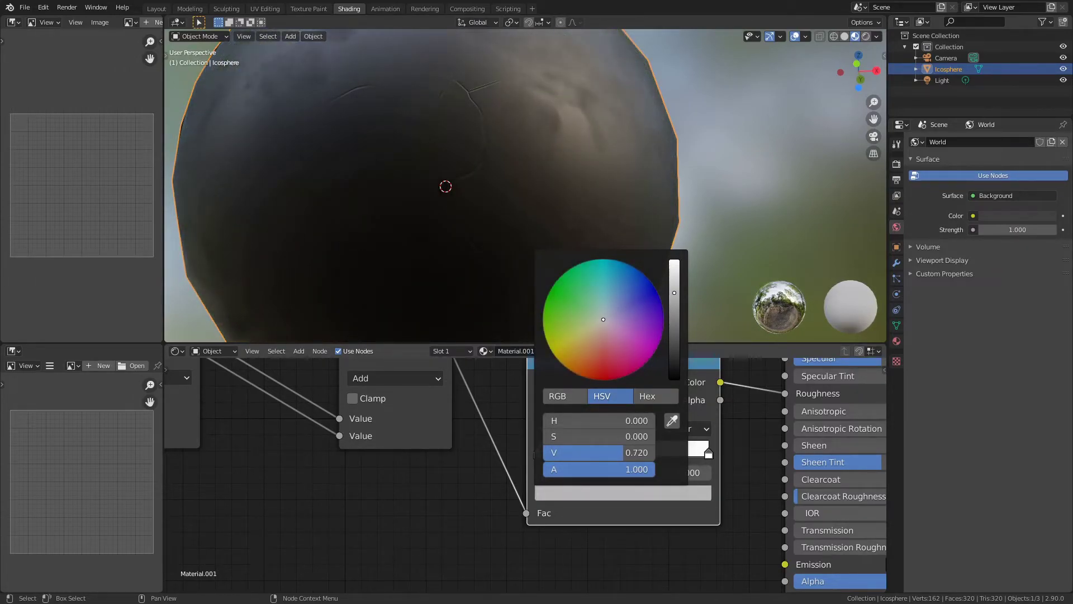
click(710, 454)
click(700, 488)
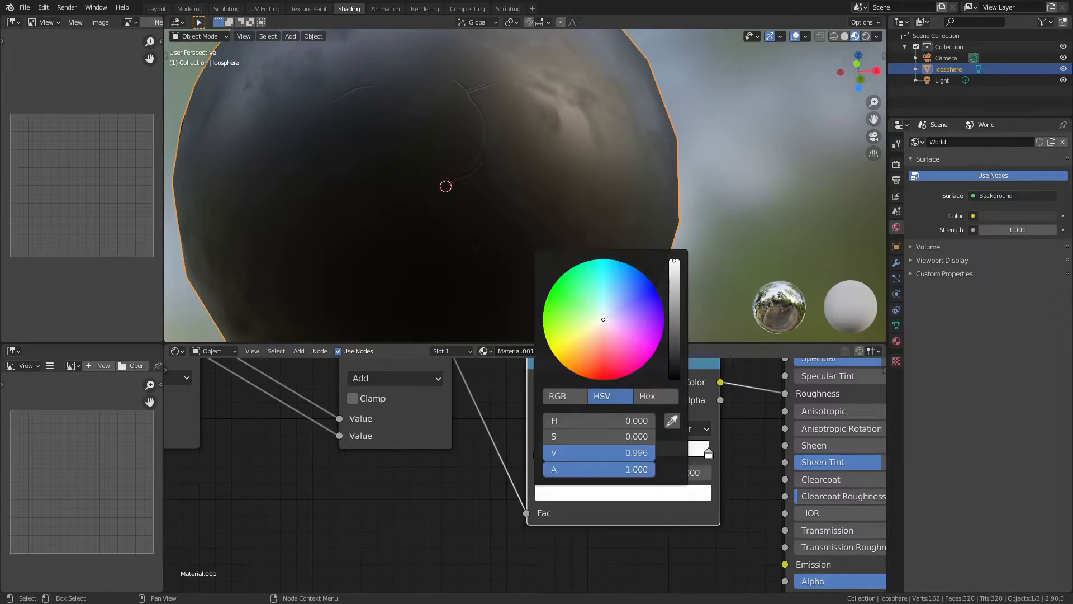
mouse_move(674, 261)
mouse_down()
mouse_move(674, 292)
mouse_move(674, 260)
mouse_up()
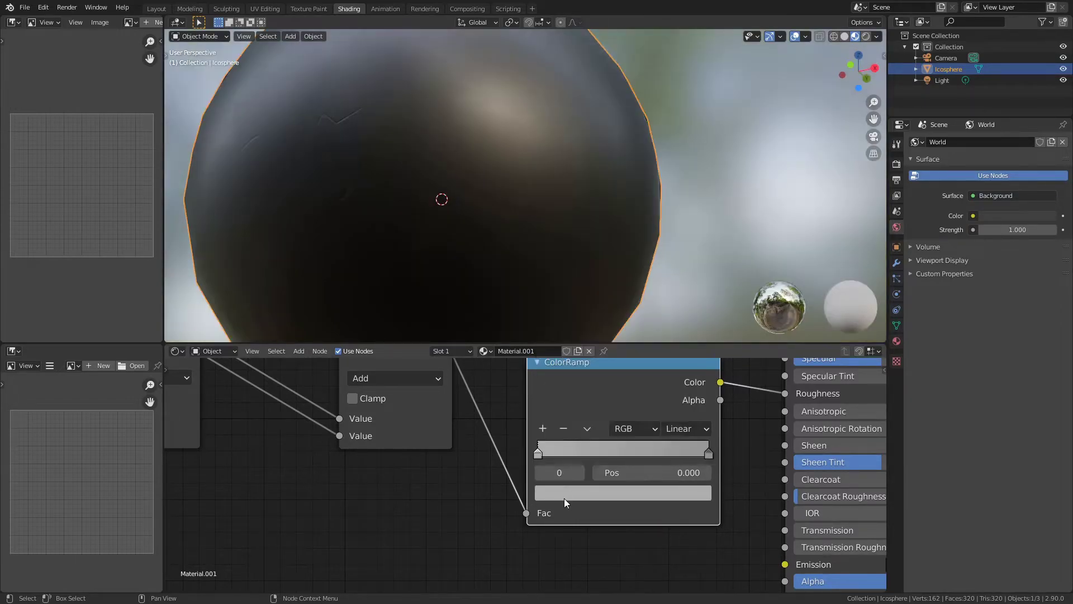
Step: Set the roughness ColorRamp's first stop to white and darken its end stop, viewing the sphere from other sides
click(565, 497)
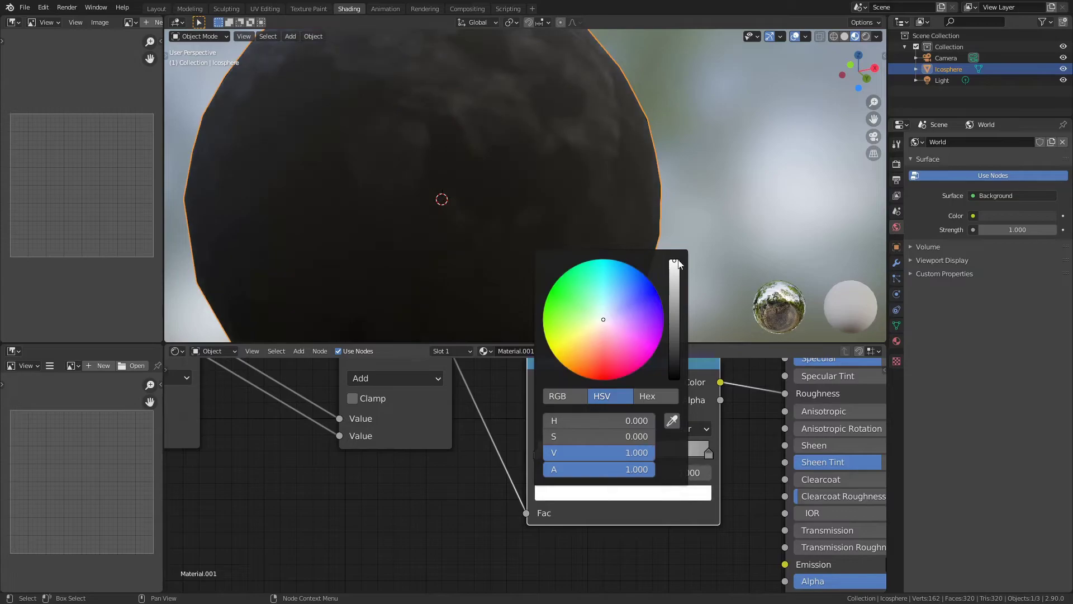
middle_drag(559, 202, 596, 199)
click(708, 452)
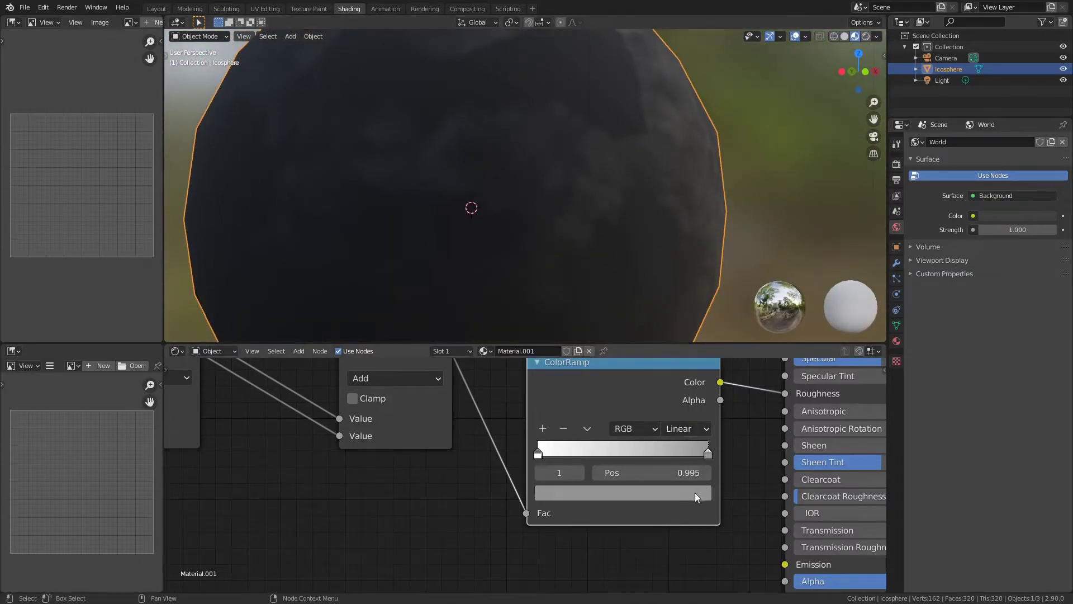
click(695, 493)
drag(673, 304, 673, 334)
middle_drag(741, 147, 739, 178)
Step: Recolour the roughness ColorRamp to run from a darker grey at the start to a lighter grey at the end
middle_drag(673, 447, 591, 526)
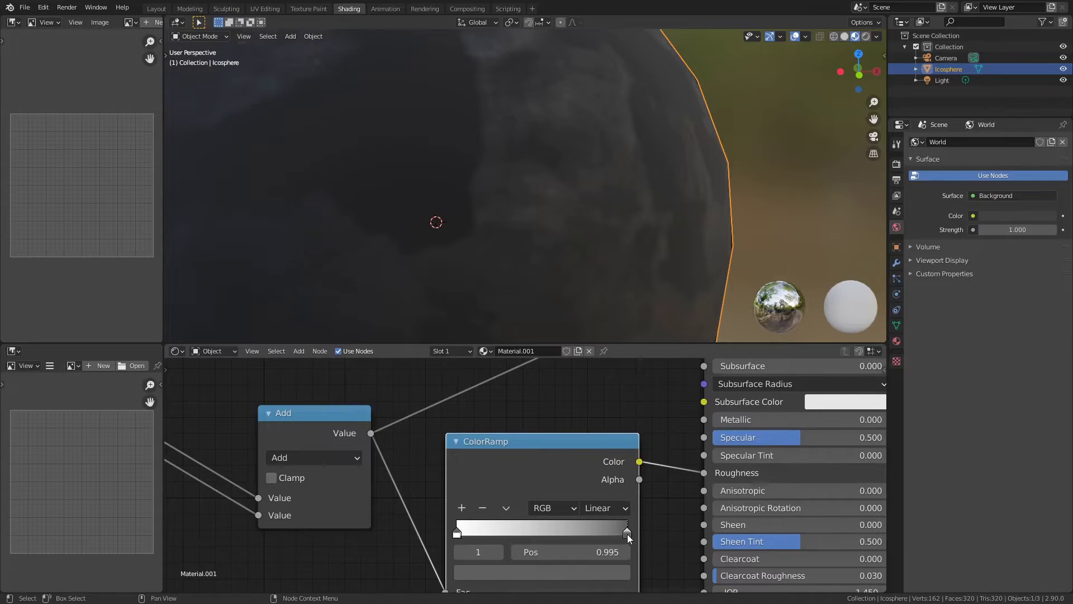
mouse_move(629, 538)
mouse_down()
mouse_move(466, 538)
mouse_move(628, 538)
mouse_up()
click(599, 567)
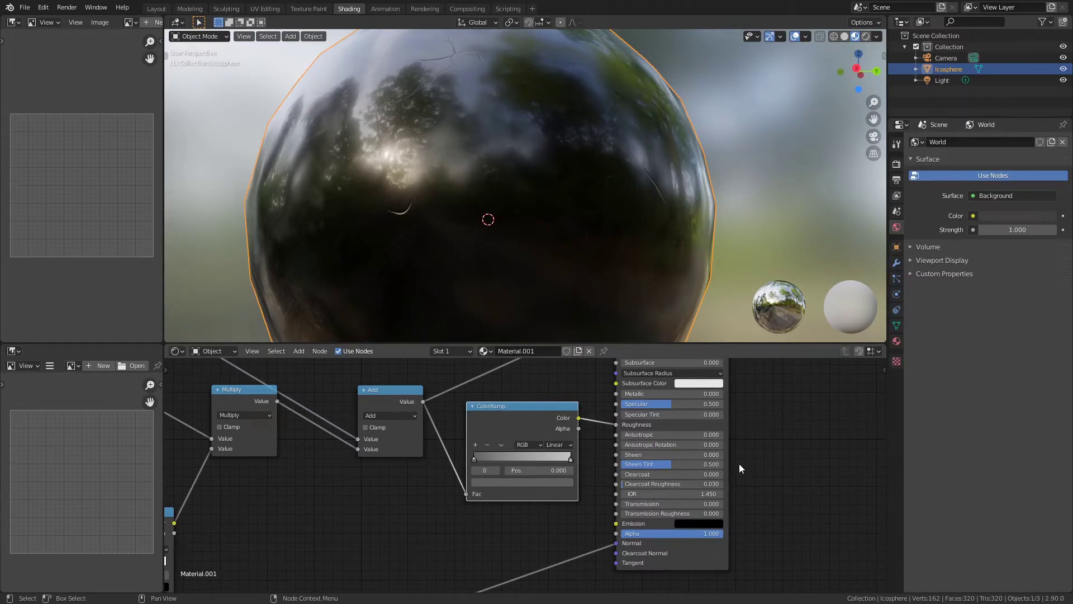
Step: Add a second Bump node beside the existing one, below the roughness ColorRamp
scroll(739, 469, down, 6)
middle_drag(690, 473, 918, 444)
middle_drag(573, 468, 474, 445)
drag(590, 381, 594, 386)
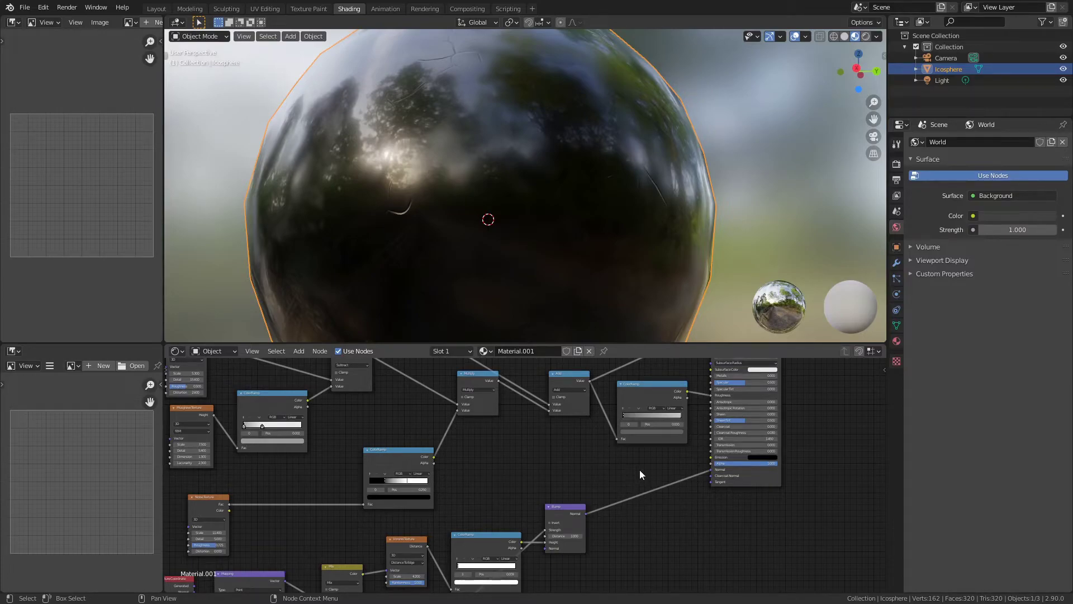
key(shift+a)
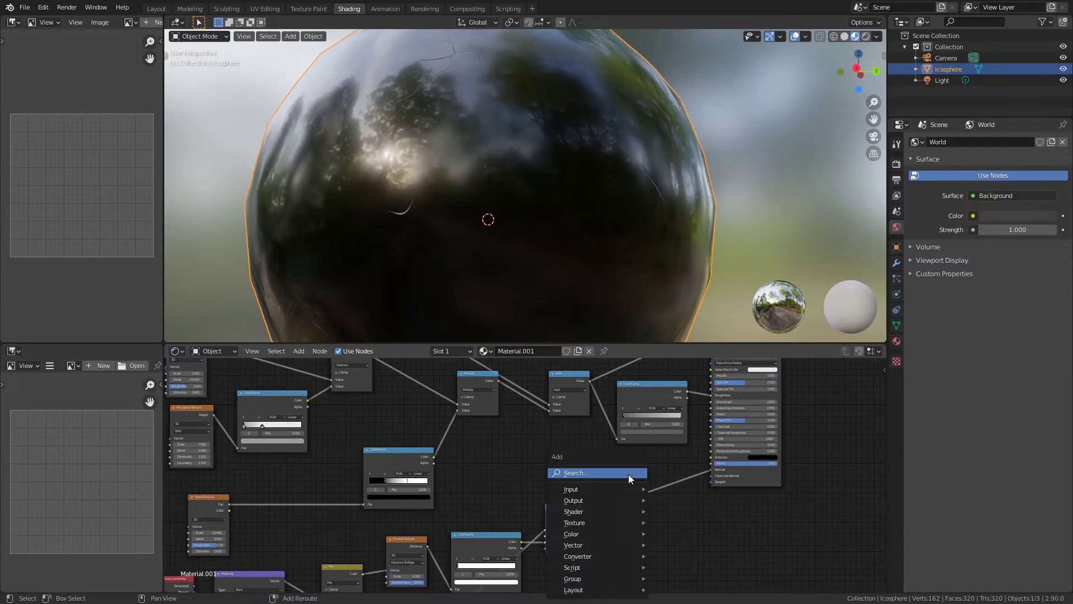
click(628, 471)
text(BUMP)
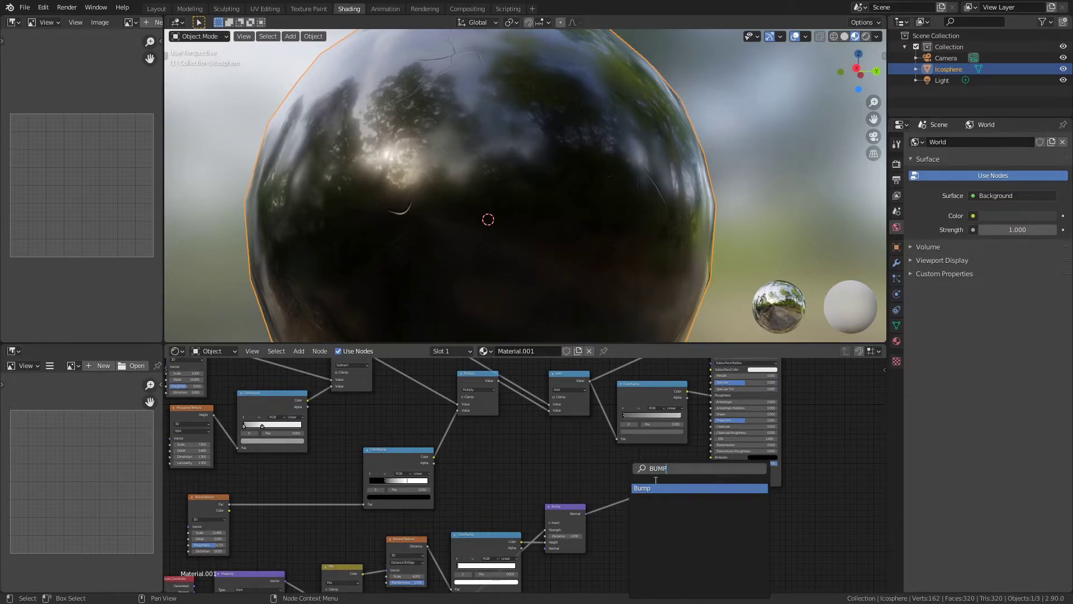
key(Return)
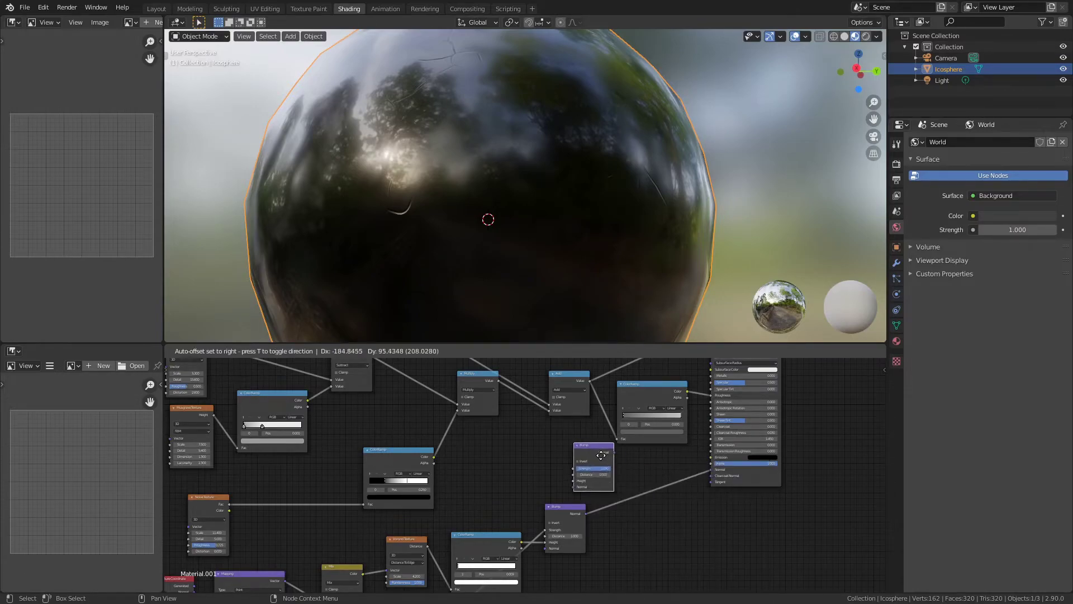
click(636, 500)
Step: Link the new Bump node's Normal output to the Principled BSDF's Normal input and move the node closer to the shader
scroll(637, 505, up, 3)
drag(635, 502, 665, 498)
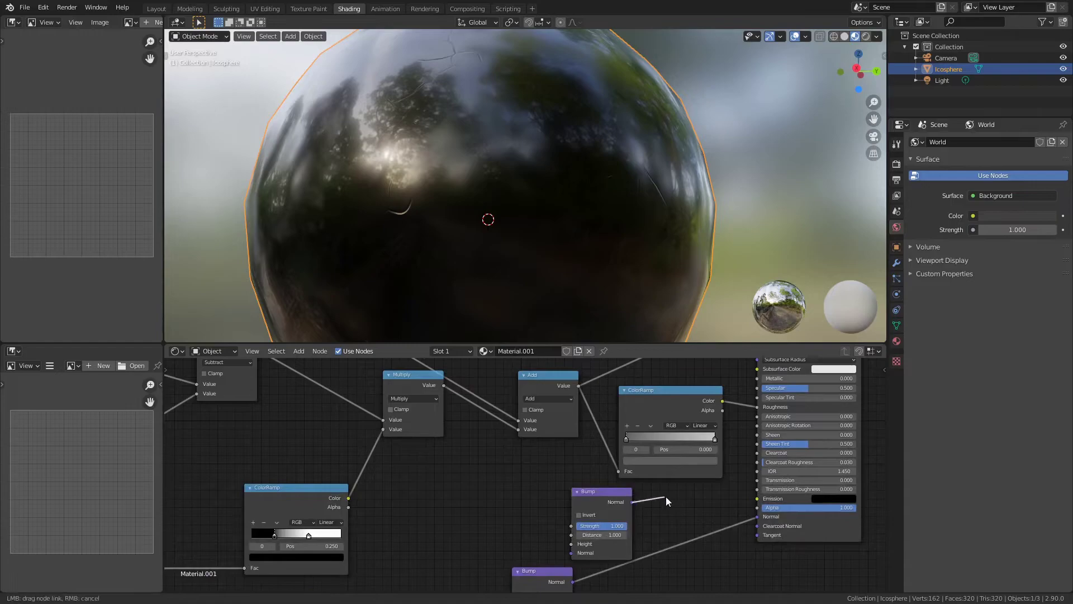
drag(755, 515, 757, 516)
drag(590, 492, 660, 497)
Step: Link the crack Bump's Normal output to the new Bump's Normal input, and the Add node's Value to its Height
middle_drag(585, 576, 587, 502)
drag(574, 507, 637, 479)
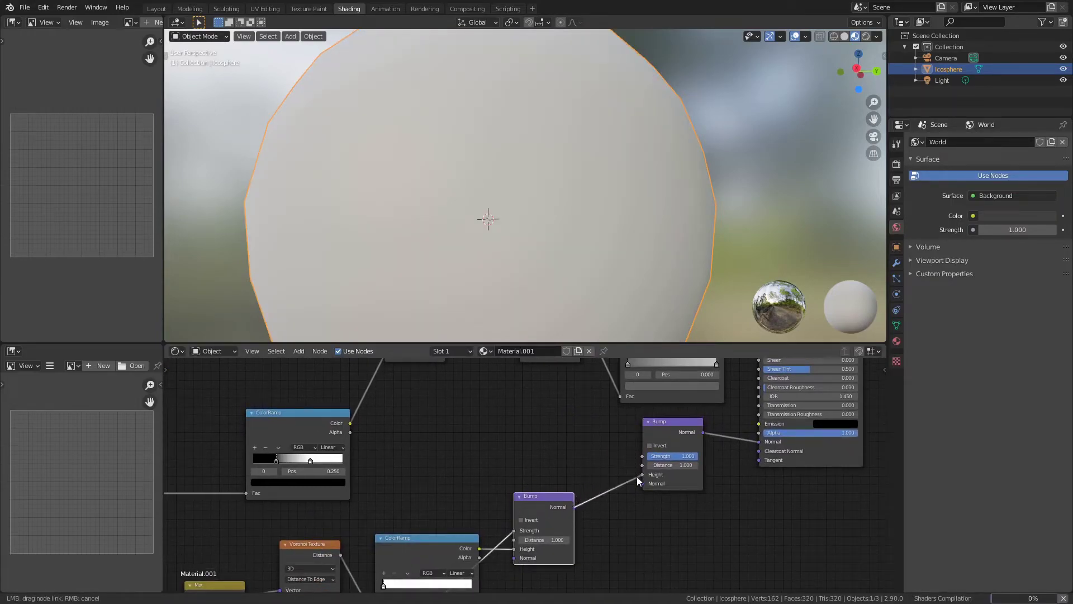
middle_drag(713, 489, 669, 541)
drag(536, 365, 556, 371)
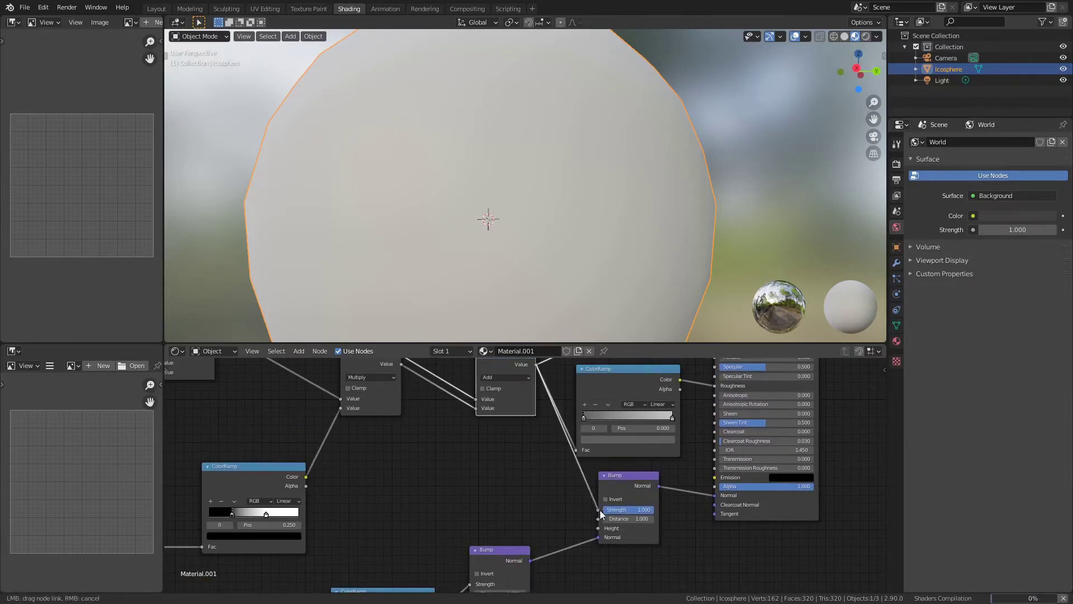
drag(599, 510, 598, 527)
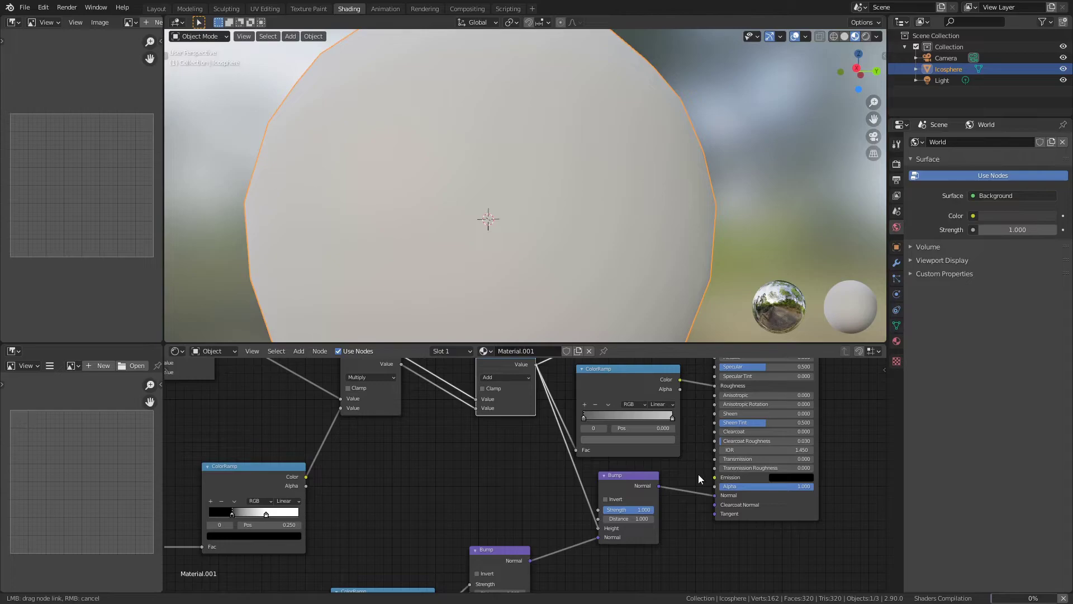
scroll(501, 471, down, 4)
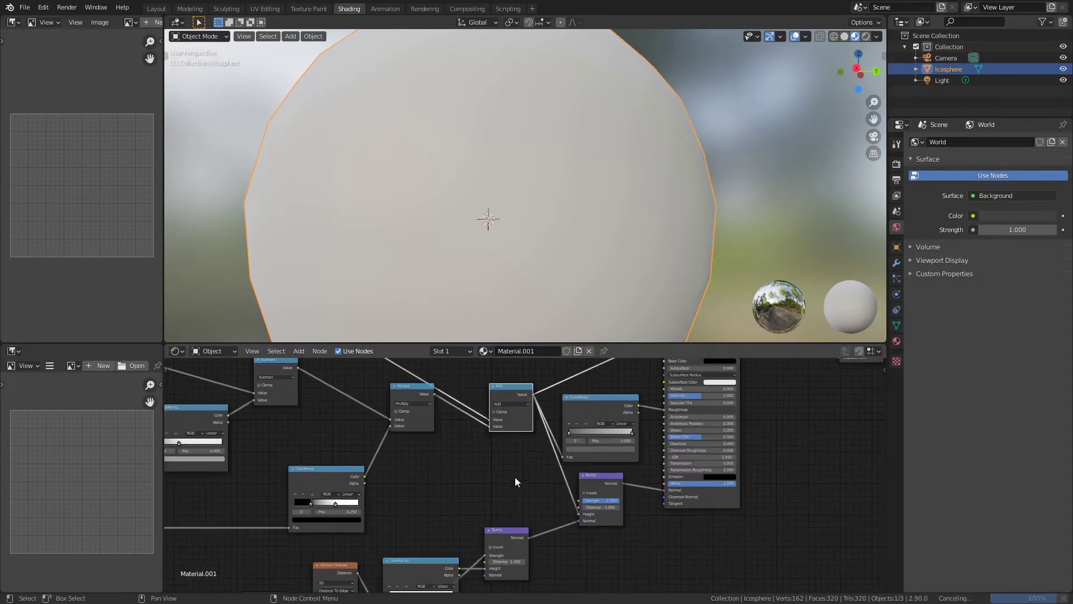
scroll(551, 471, up, 5)
key(shift+a)
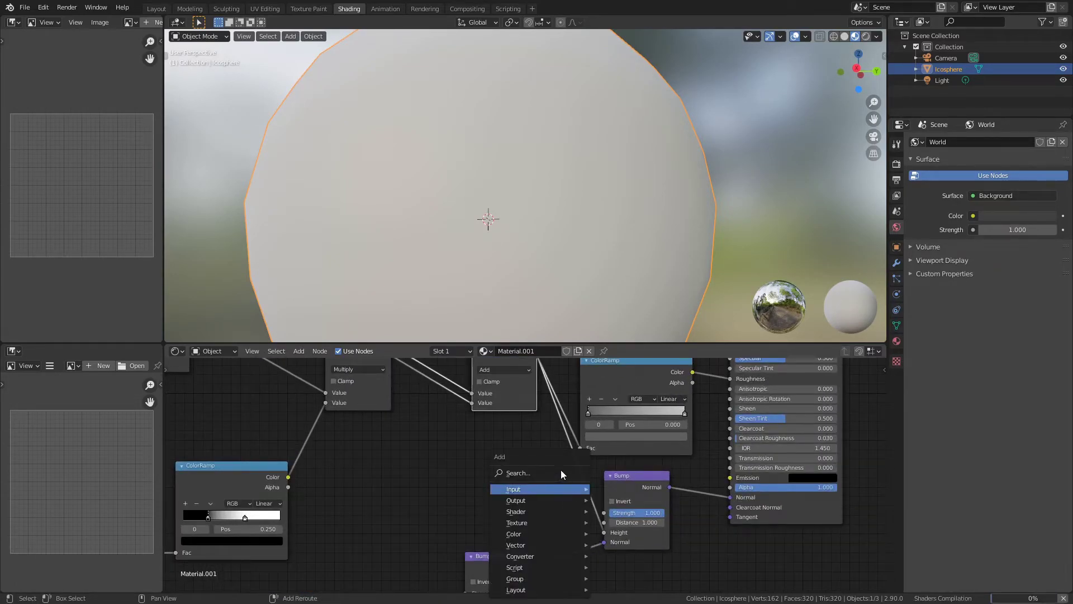
click(562, 472)
click(427, 485)
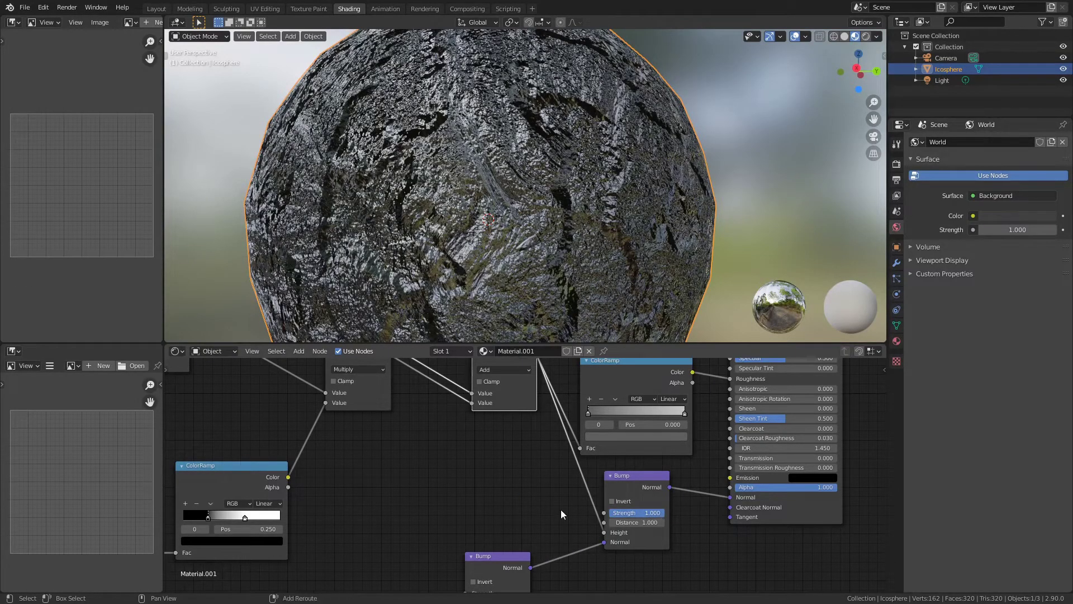
key(shift+a)
Step: Set the new Bump node's Strength to 0.010 and check the effect on the sphere
drag(661, 513, 592, 513)
scroll(659, 531, up, 2)
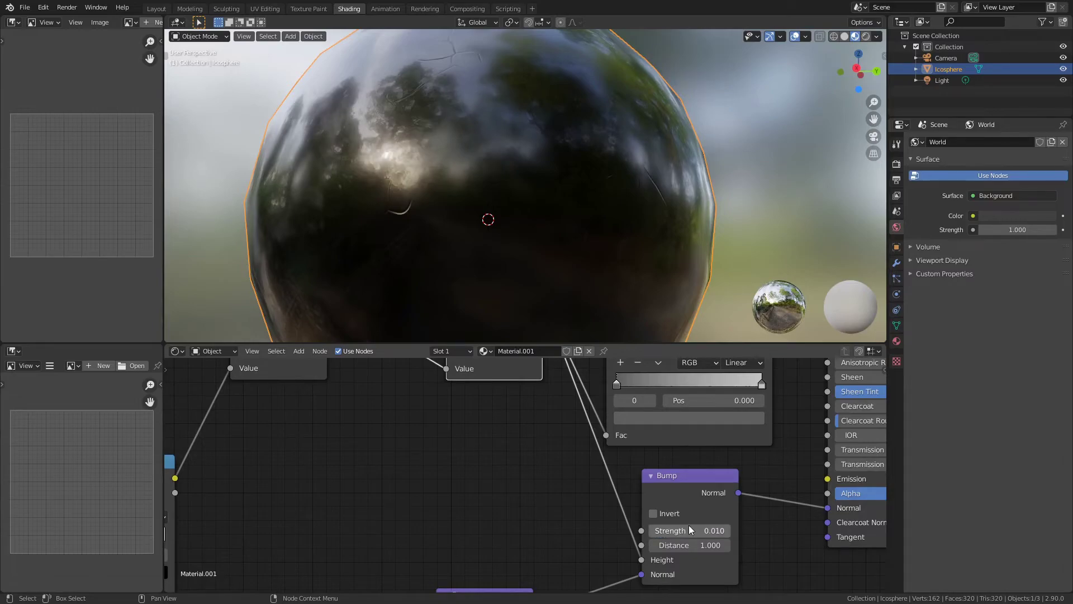
middle_drag(609, 176, 537, 203)
Step: Insert a ColorRamp node between the Add node and the new Bump node's Height input
key(shift+a)
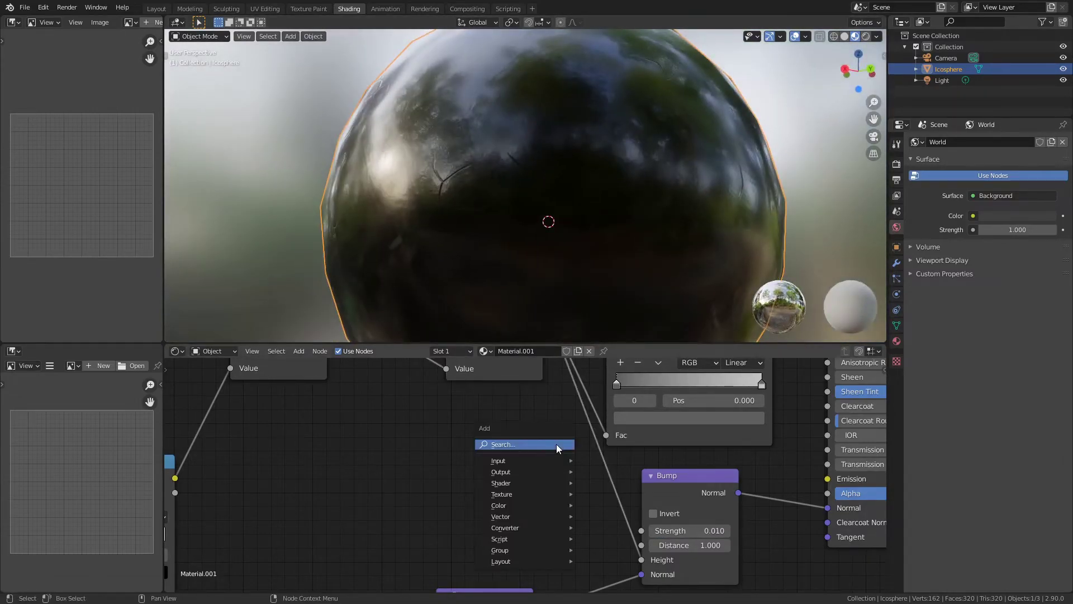
click(556, 444)
text(CP)
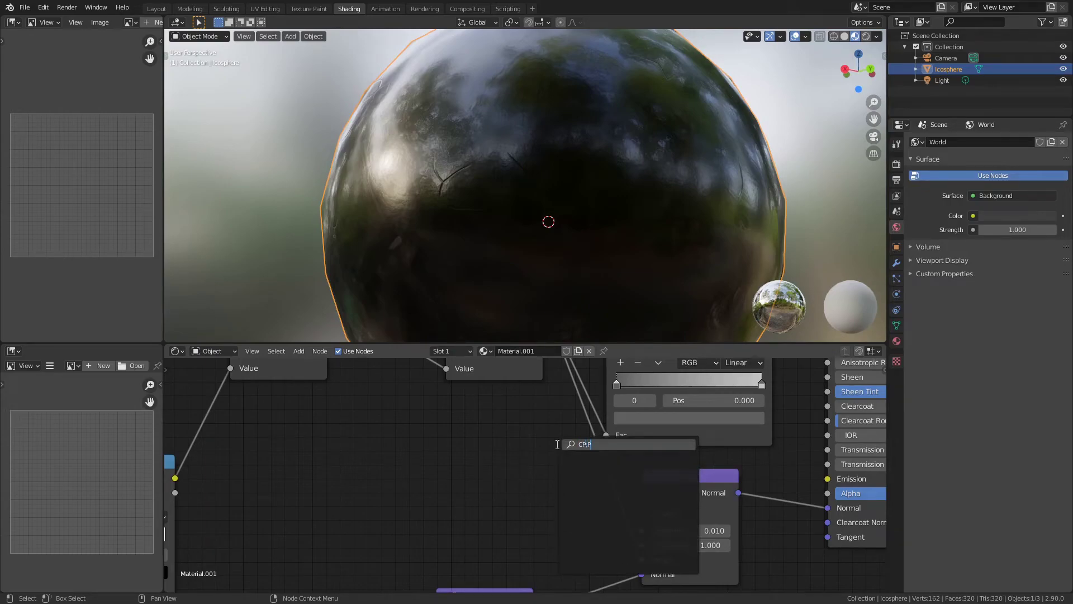
key(BackSpace)
text(OLOR)
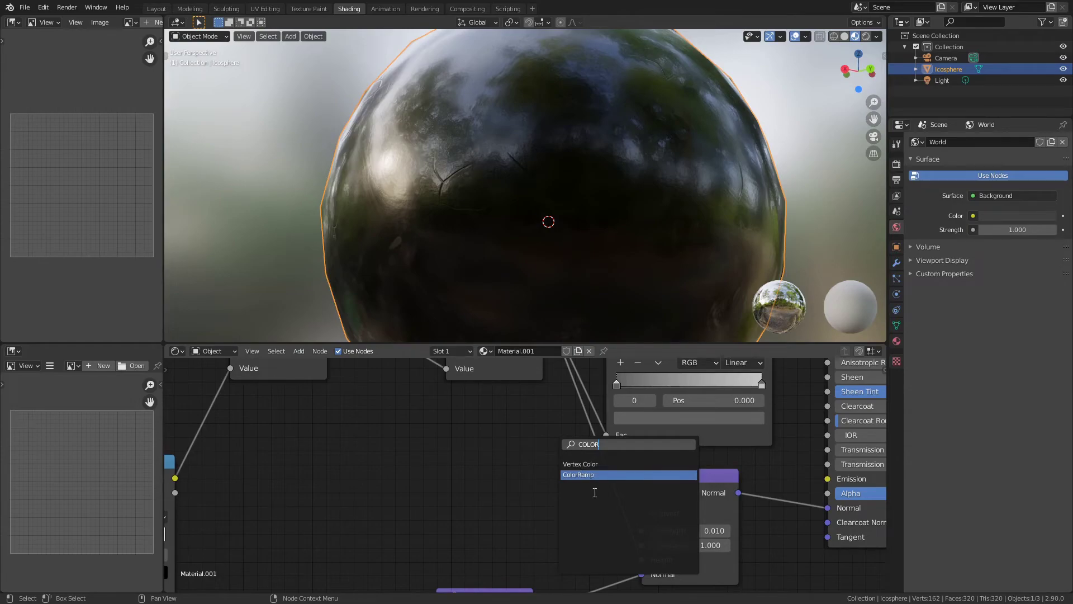
click(603, 475)
click(692, 475)
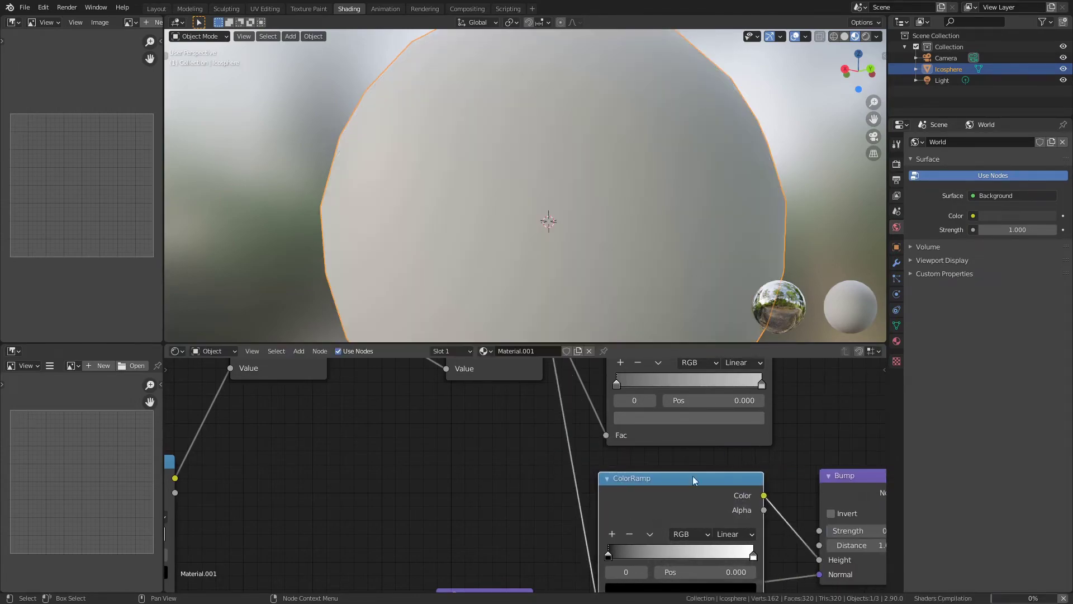
Step: Move the black stop of the new bump ColorRamp to position 0.300, keeping the white stop at the end
middle_drag(692, 475, 612, 422)
scroll(621, 488, up, 1)
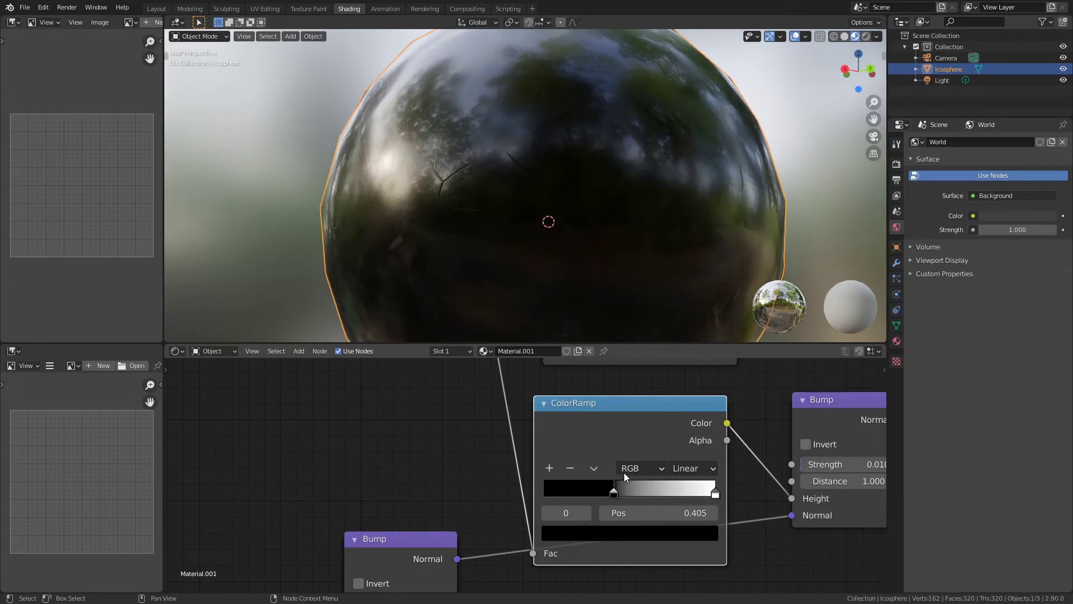
drag(695, 489, 760, 501)
click(596, 493)
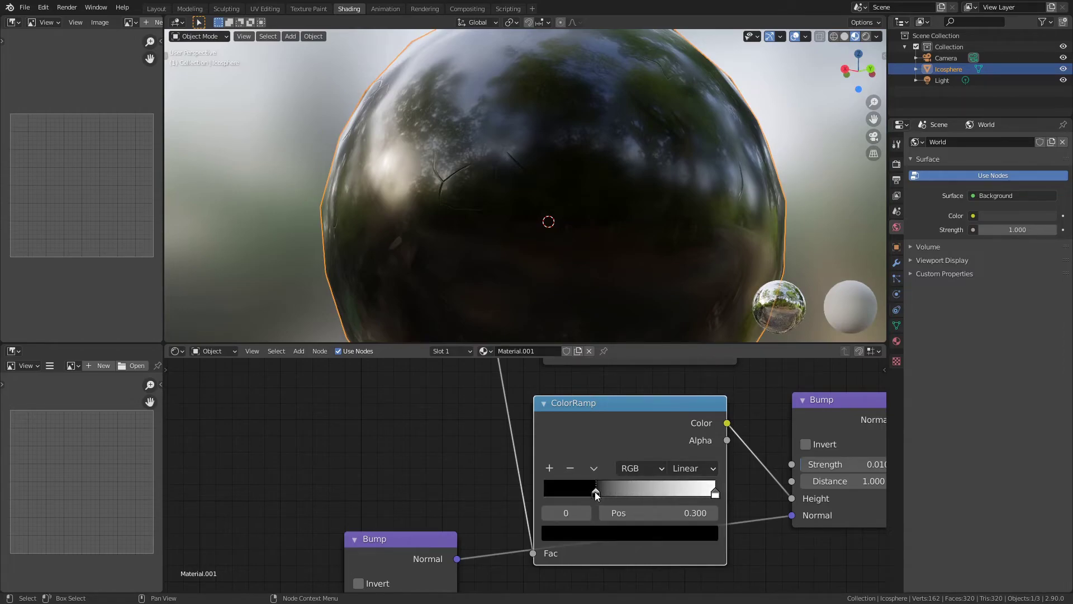
Step: Rename the uppermost Noise Texture node, with scale 16.700, as SPOTS
scroll(347, 387, down, 8)
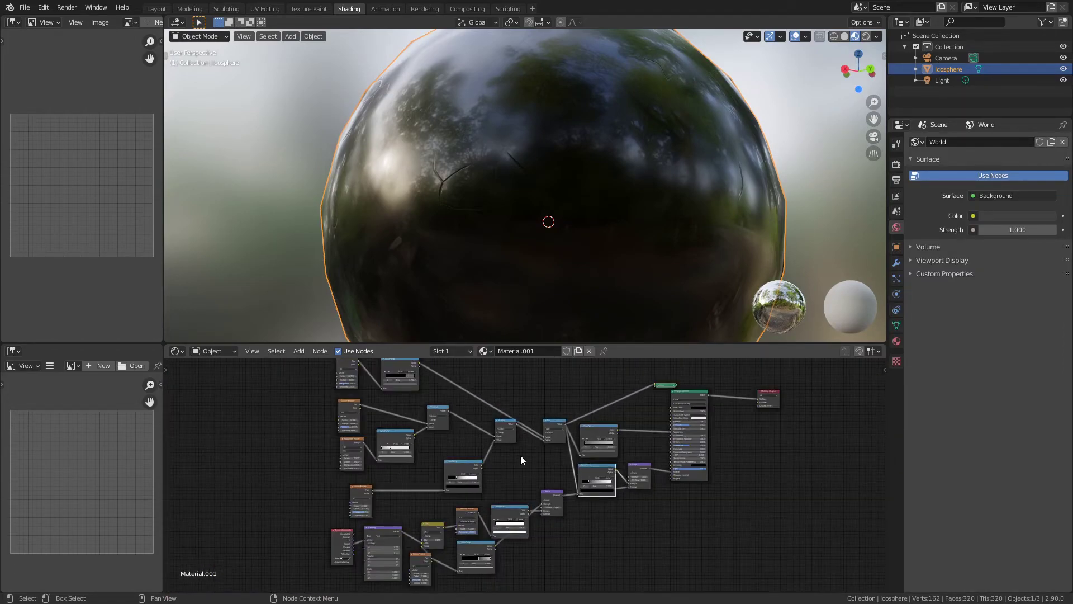
middle_drag(524, 455, 610, 495)
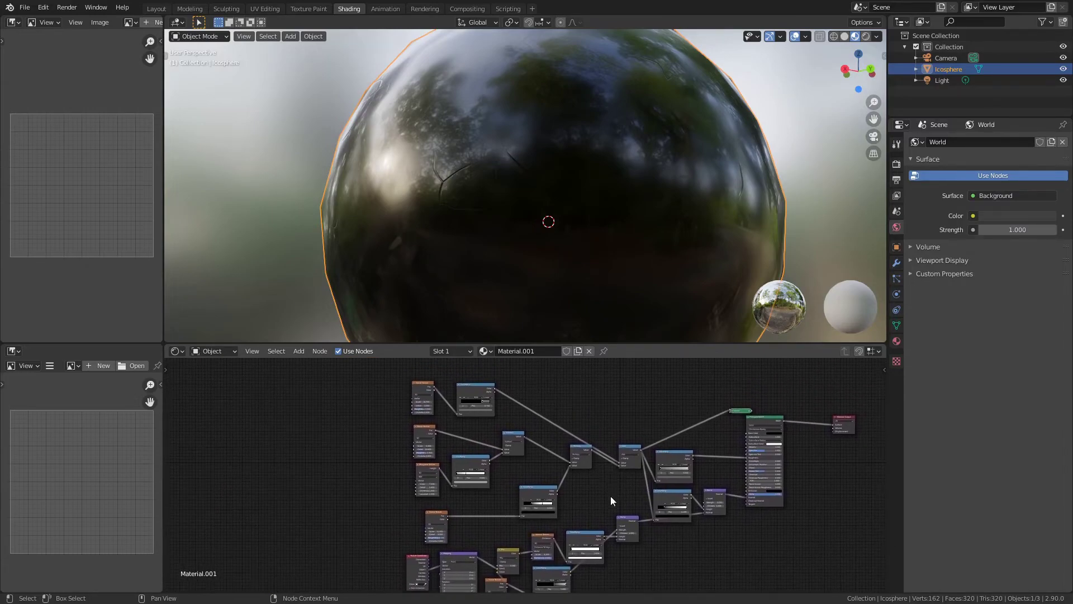
scroll(448, 412, up, 5)
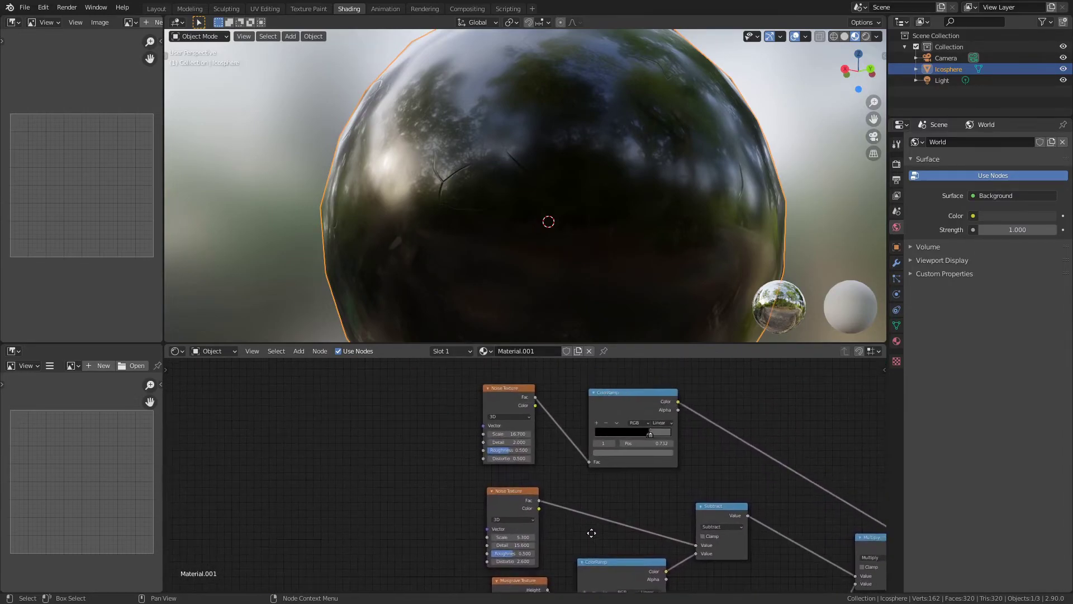
scroll(492, 474, up, 2)
right_click(454, 360)
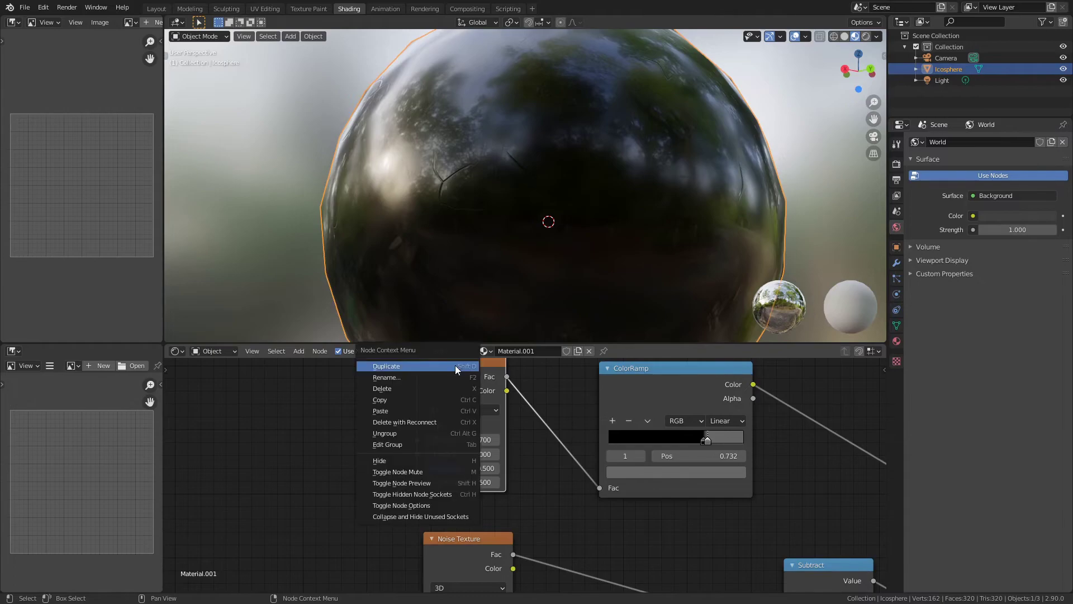
click(445, 377)
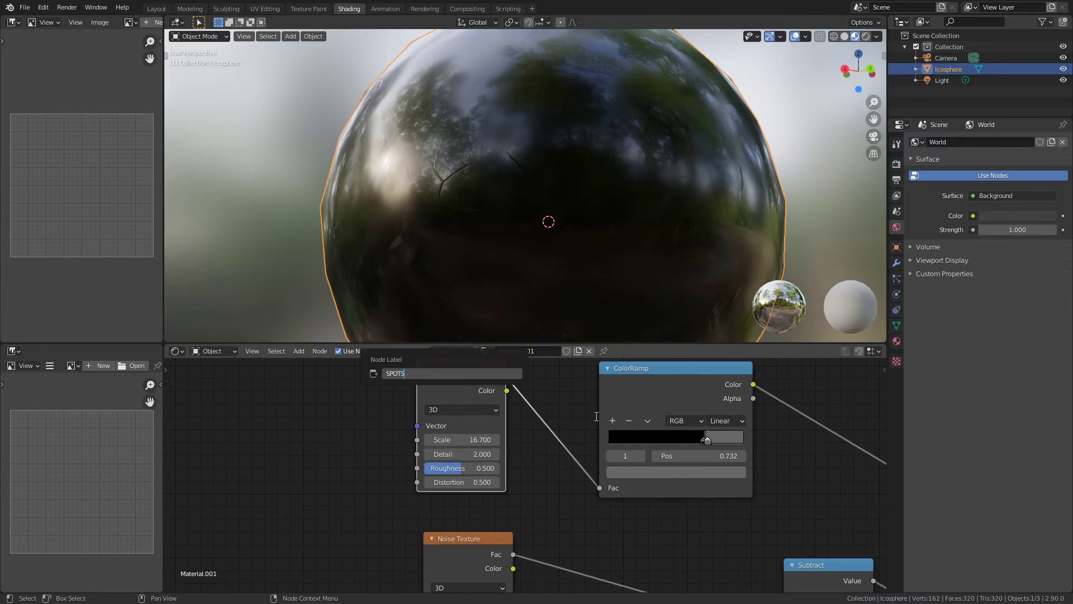
key(Return)
Step: Review the whole node tree, from the texture and crack branches to both Bump nodes, and examine the sphere's surface
scroll(384, 459, down, 4)
middle_drag(426, 479, 378, 499)
middle_drag(622, 532, 387, 370)
scroll(515, 412, down, 8)
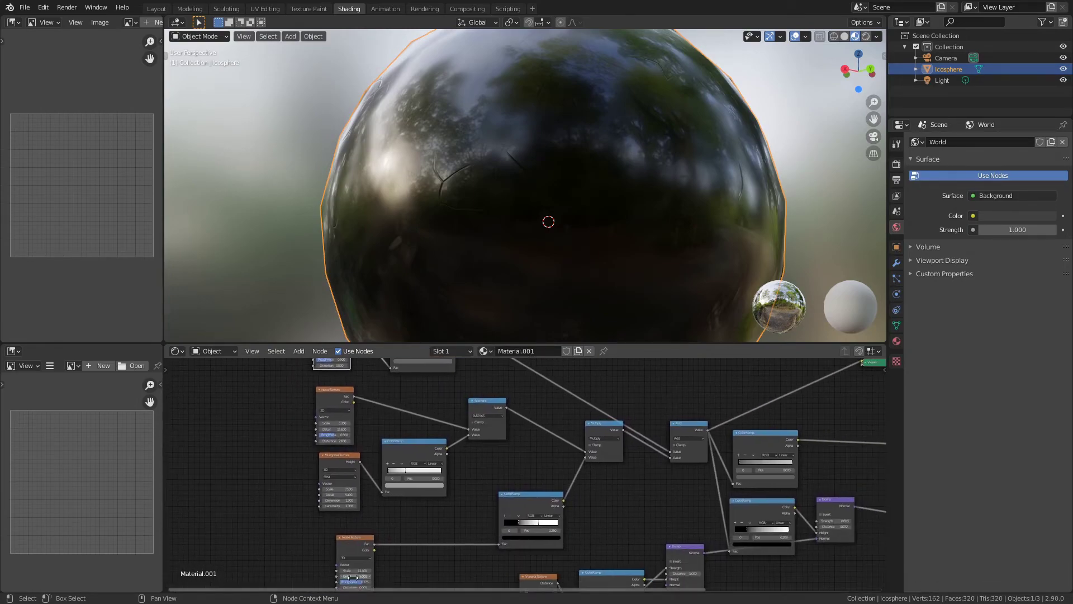
scroll(606, 518, down, 1)
scroll(605, 522, down, 4)
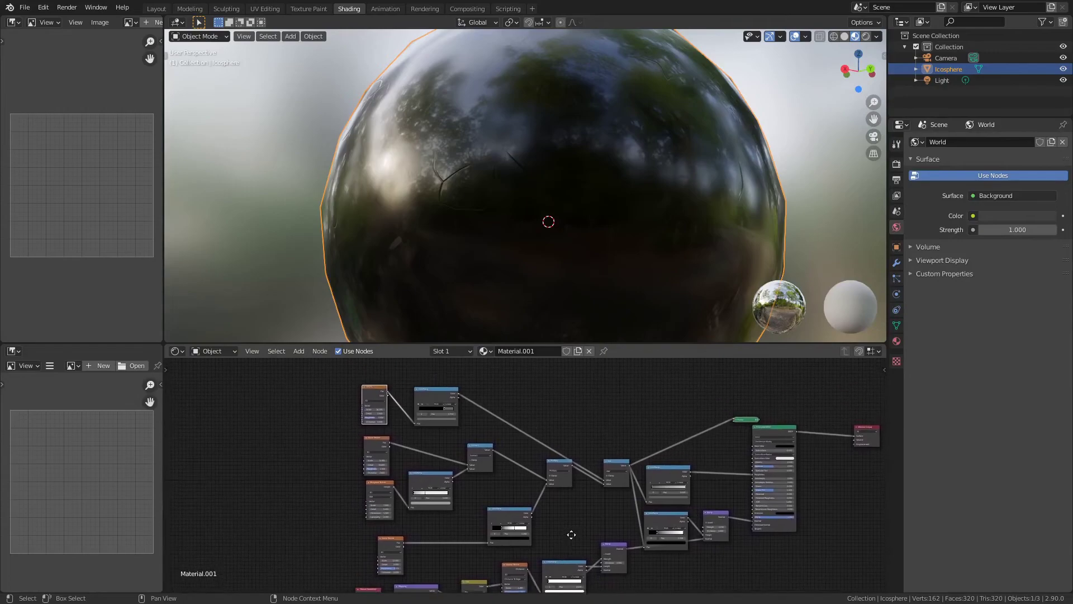
middle_drag(575, 530, 557, 483)
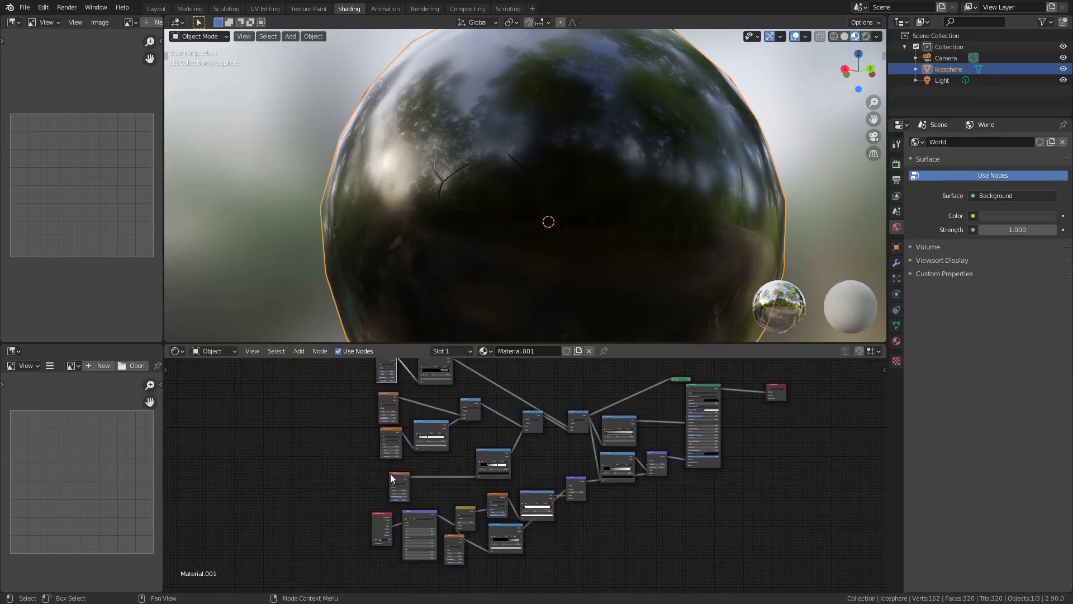
scroll(376, 489, up, 4)
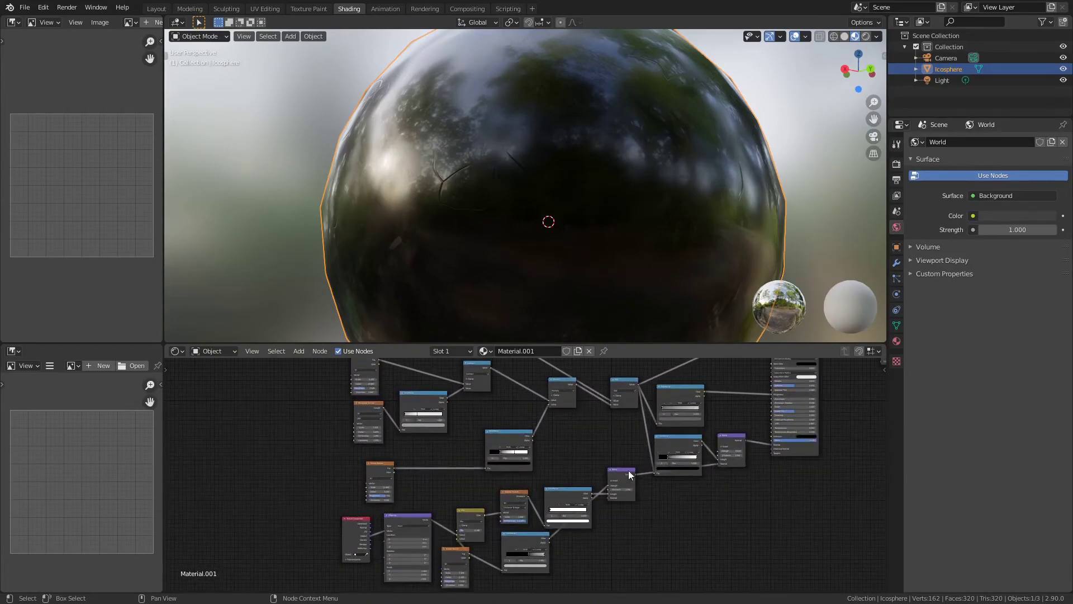
middle_drag(842, 492, 678, 519)
middle_drag(465, 530, 601, 434)
scroll(527, 509, up, 1)
scroll(527, 513, up, 2)
middle_drag(592, 290, 625, 350)
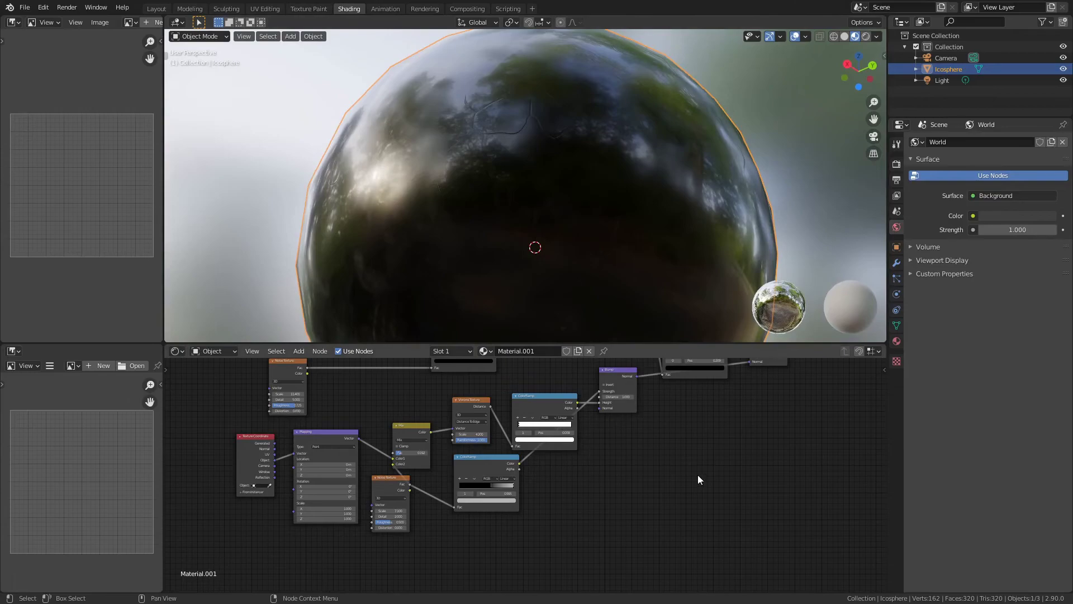
middle_drag(697, 476, 614, 513)
middle_drag(661, 473, 627, 535)
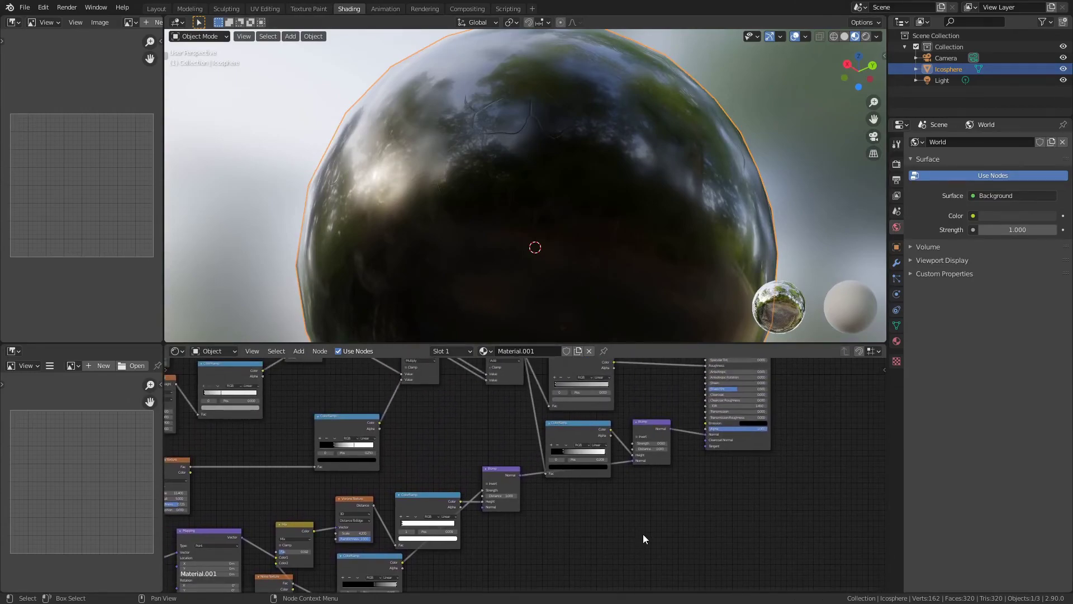